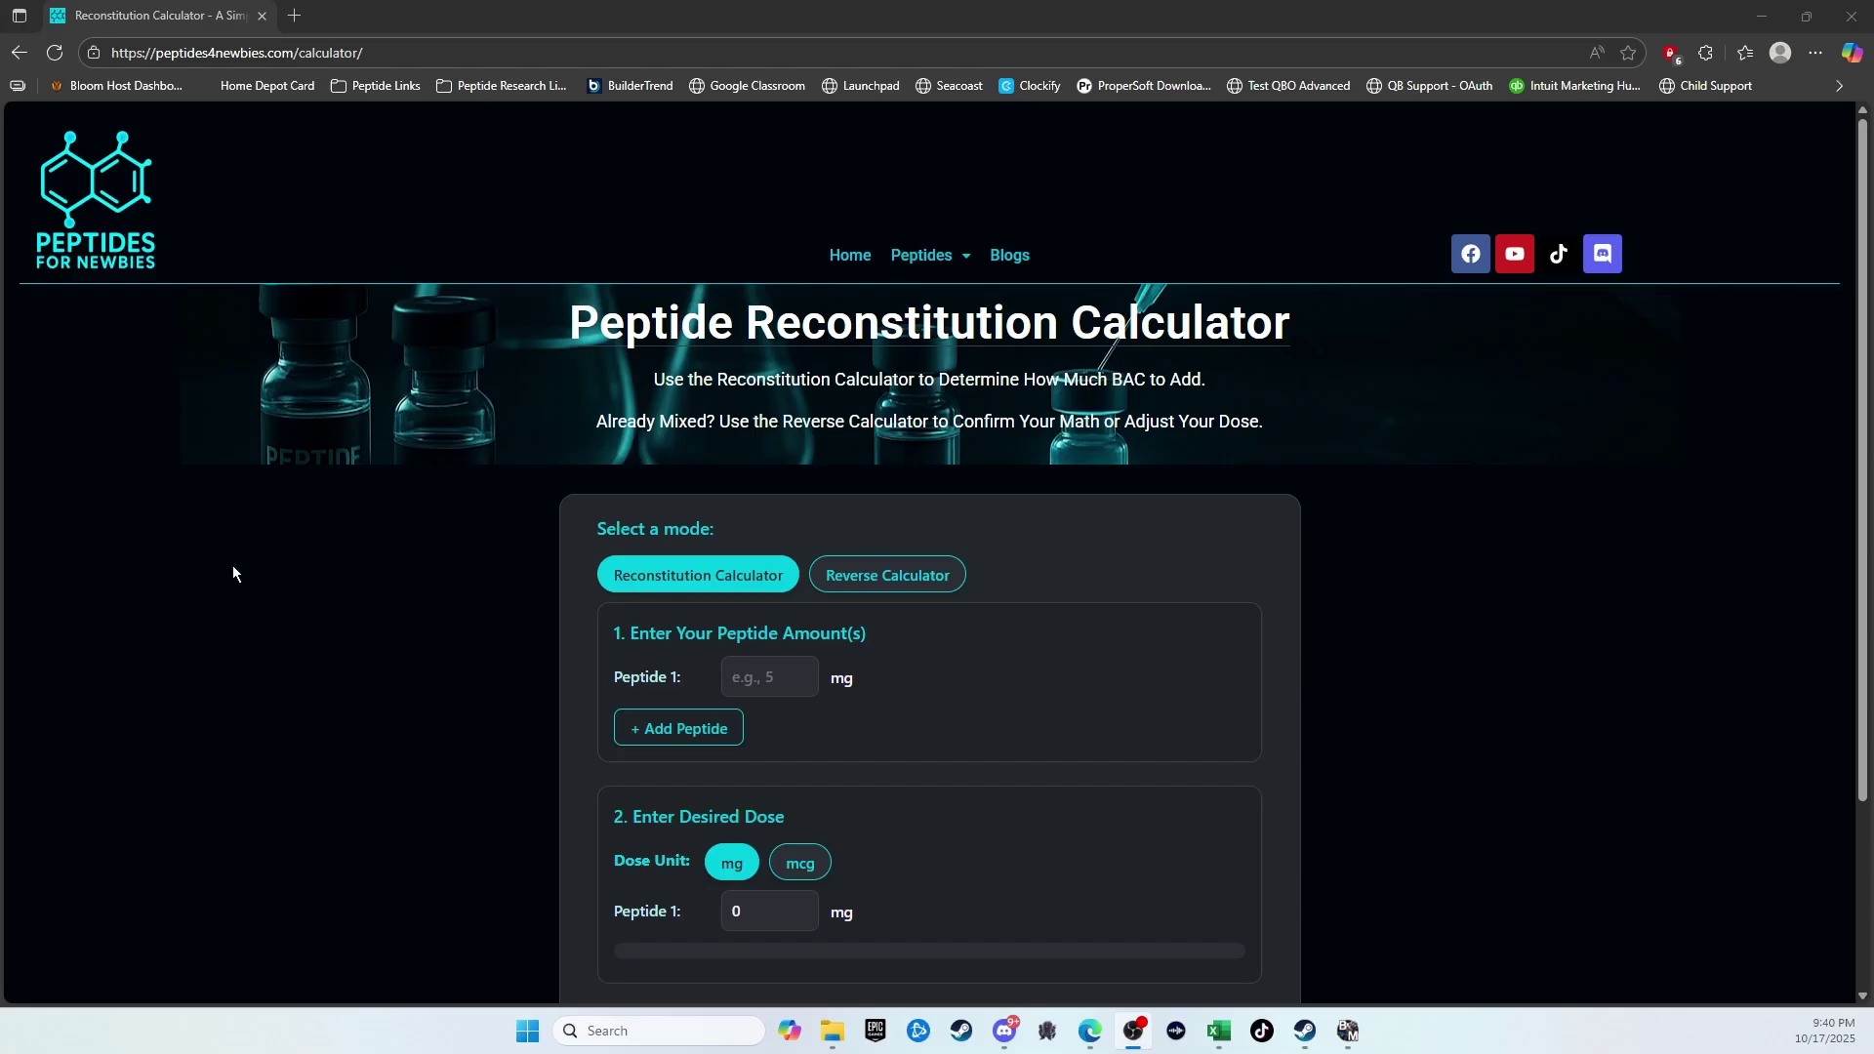
Step: Enter 50 mg as the Peptide 1 amount
click(376, 645)
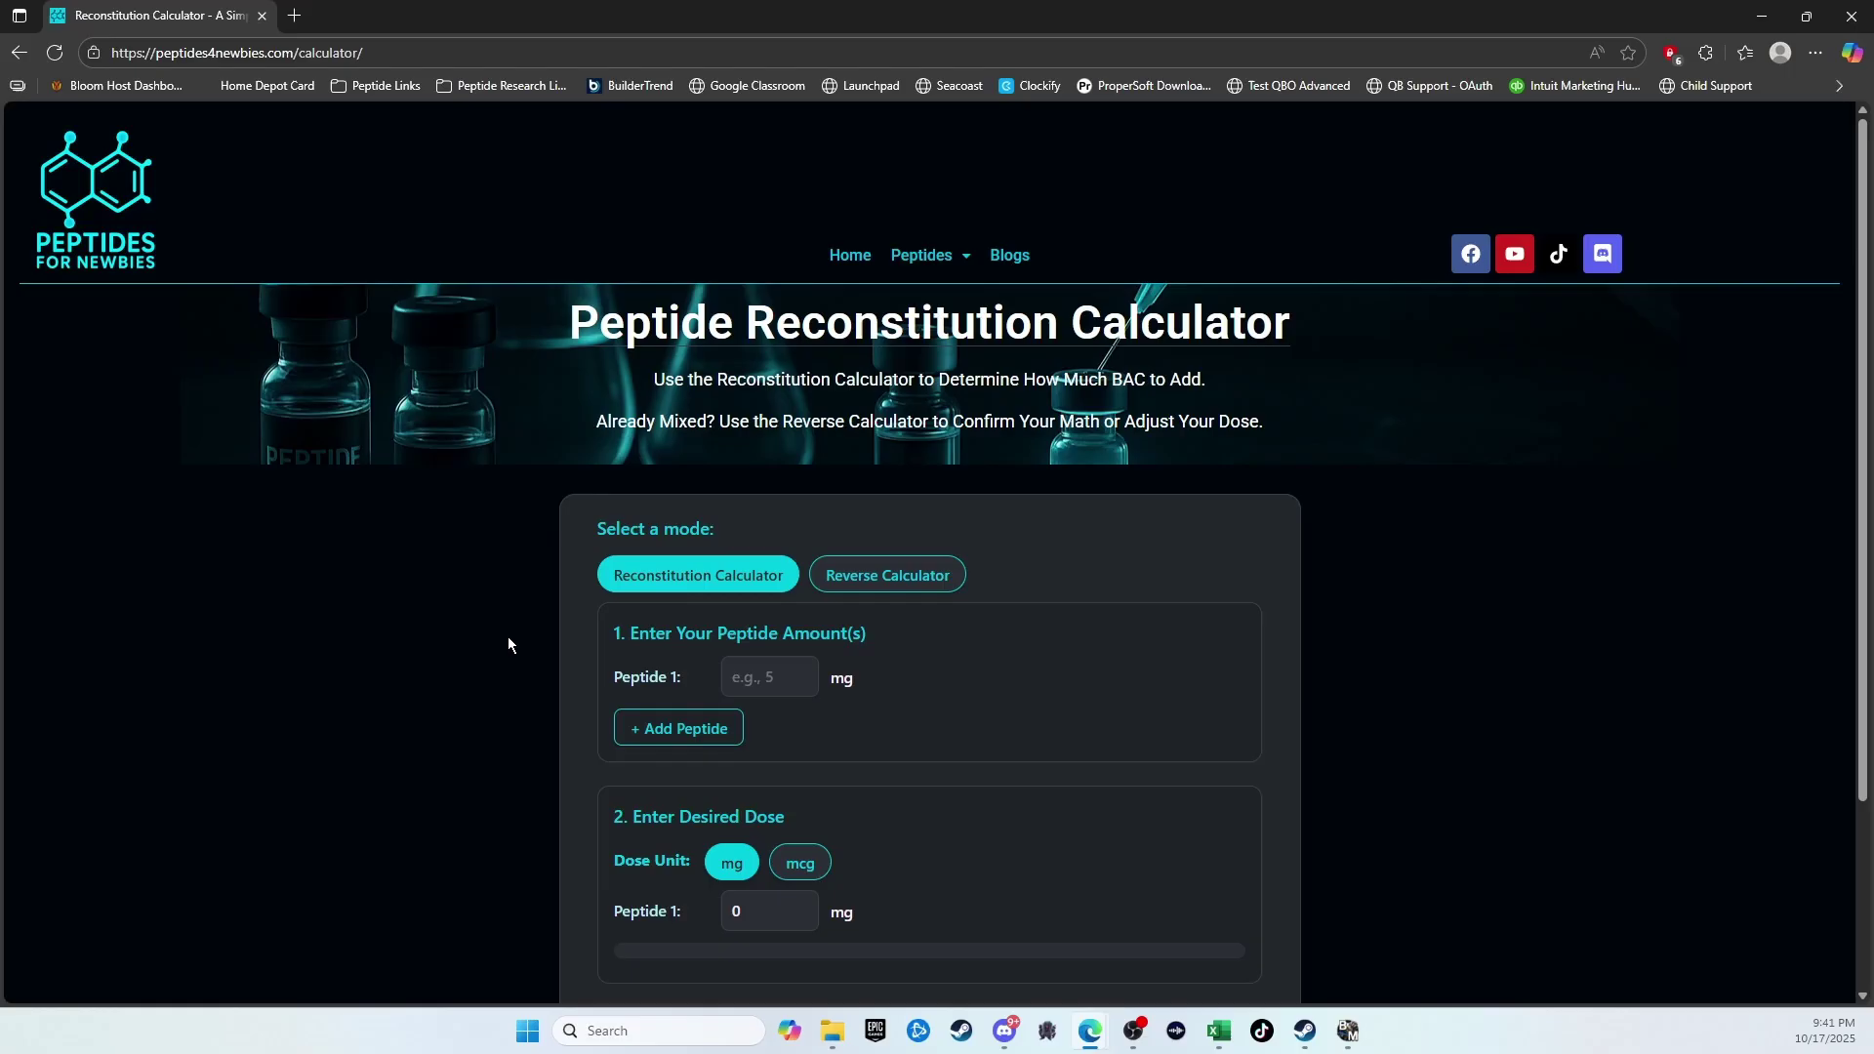
scroll(508, 639, down, 2)
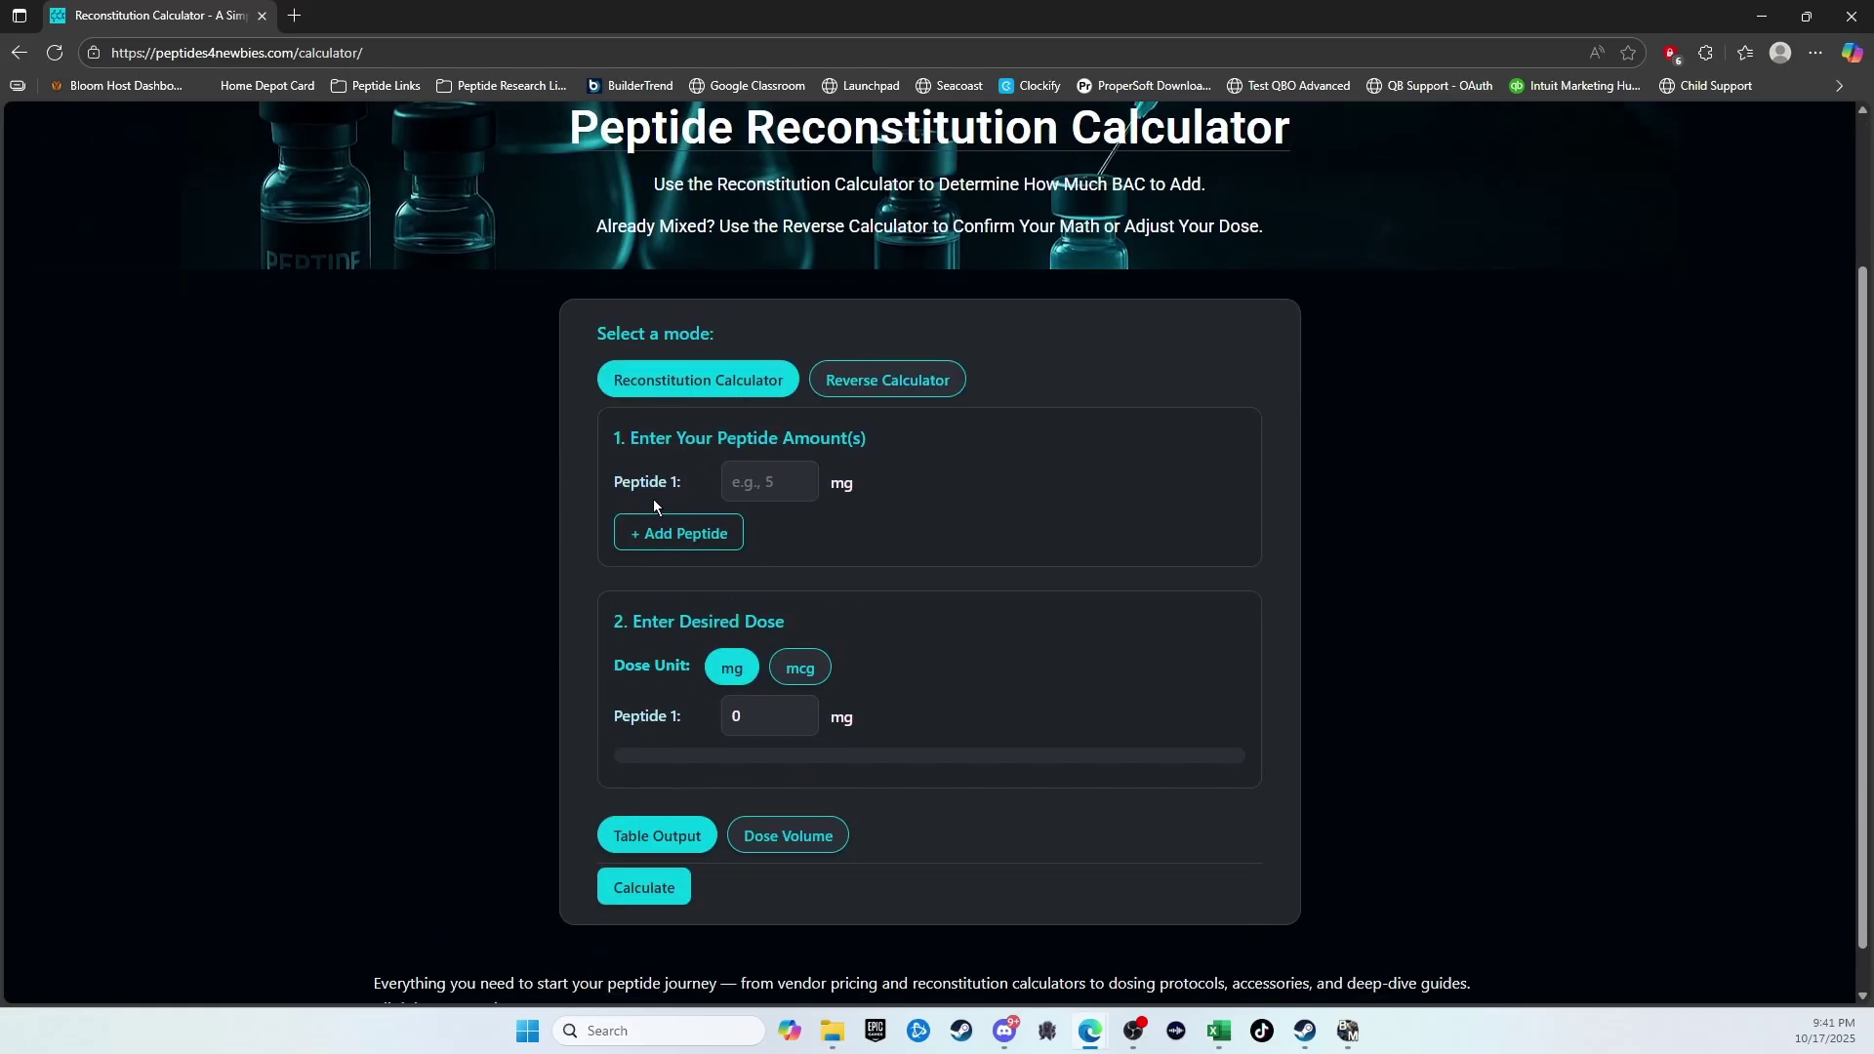
click(763, 478)
text(50)
click(1011, 539)
Step: Add peptide rows, then remove the extras so exactly three peptides remain
click(679, 533)
click(672, 581)
click(678, 632)
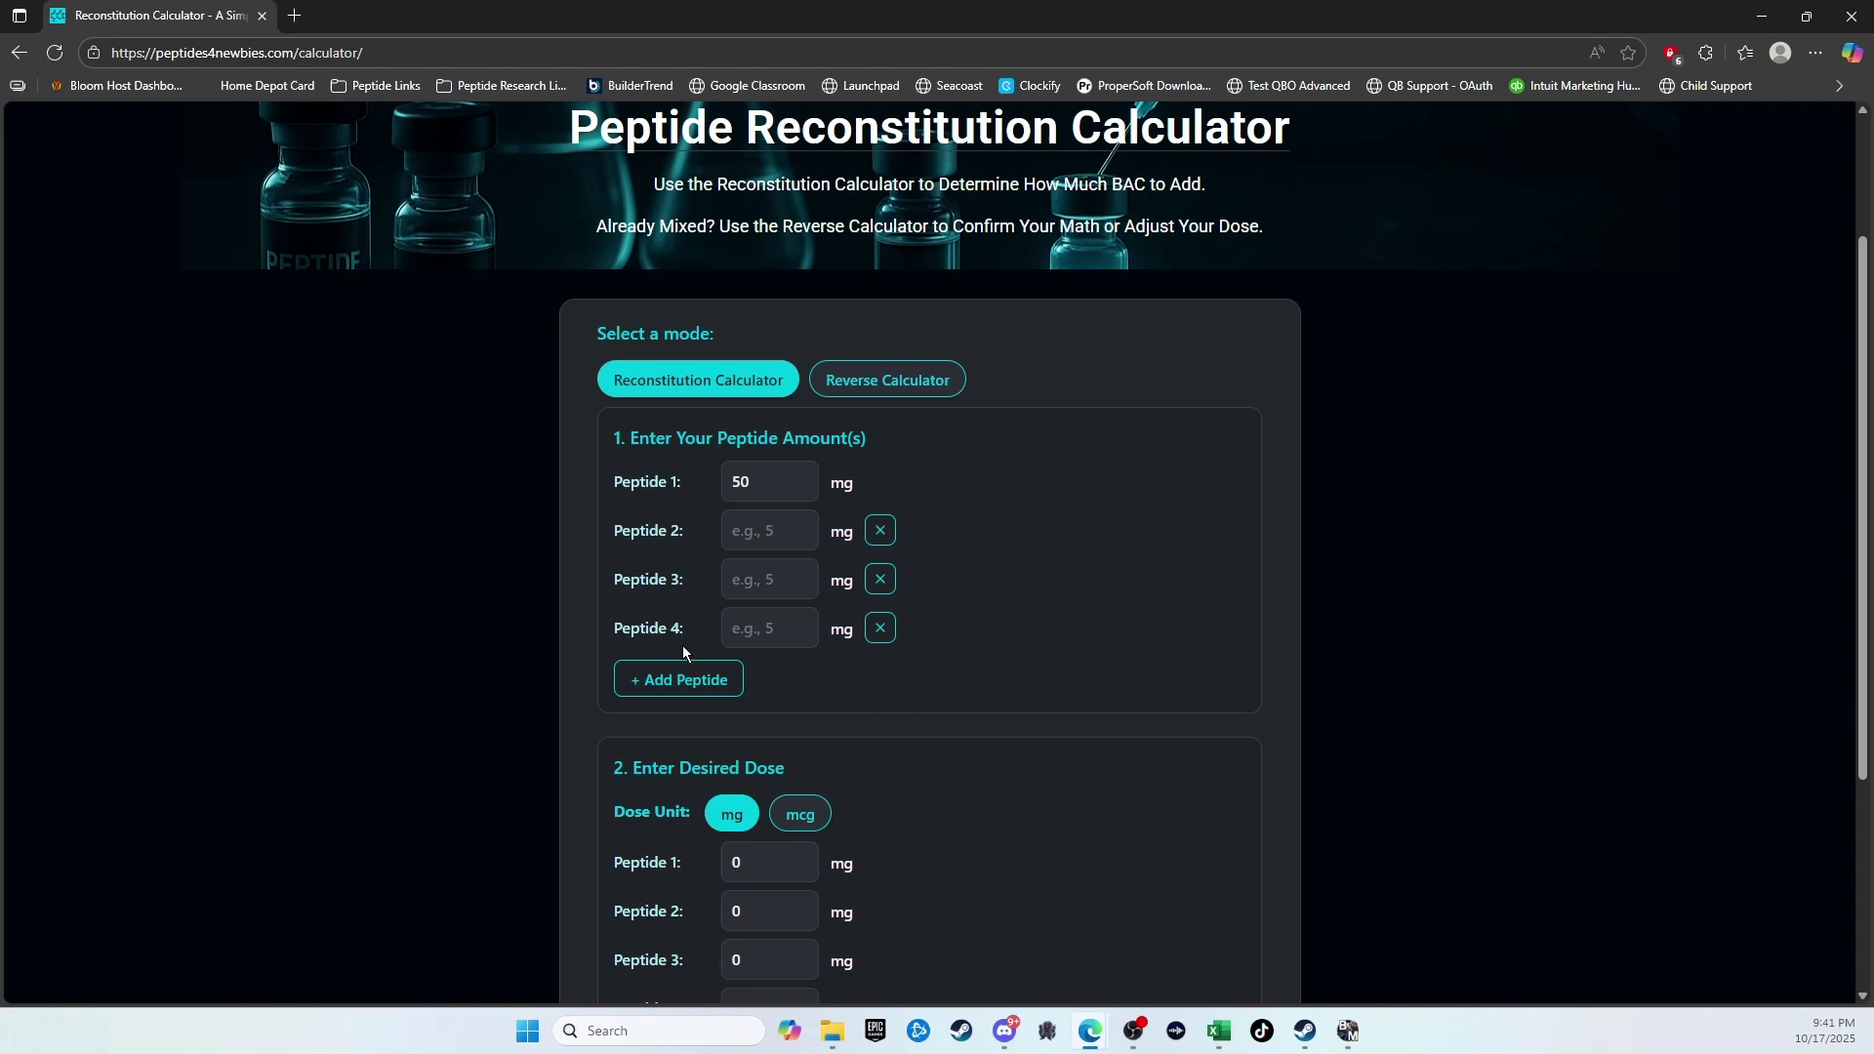
click(678, 679)
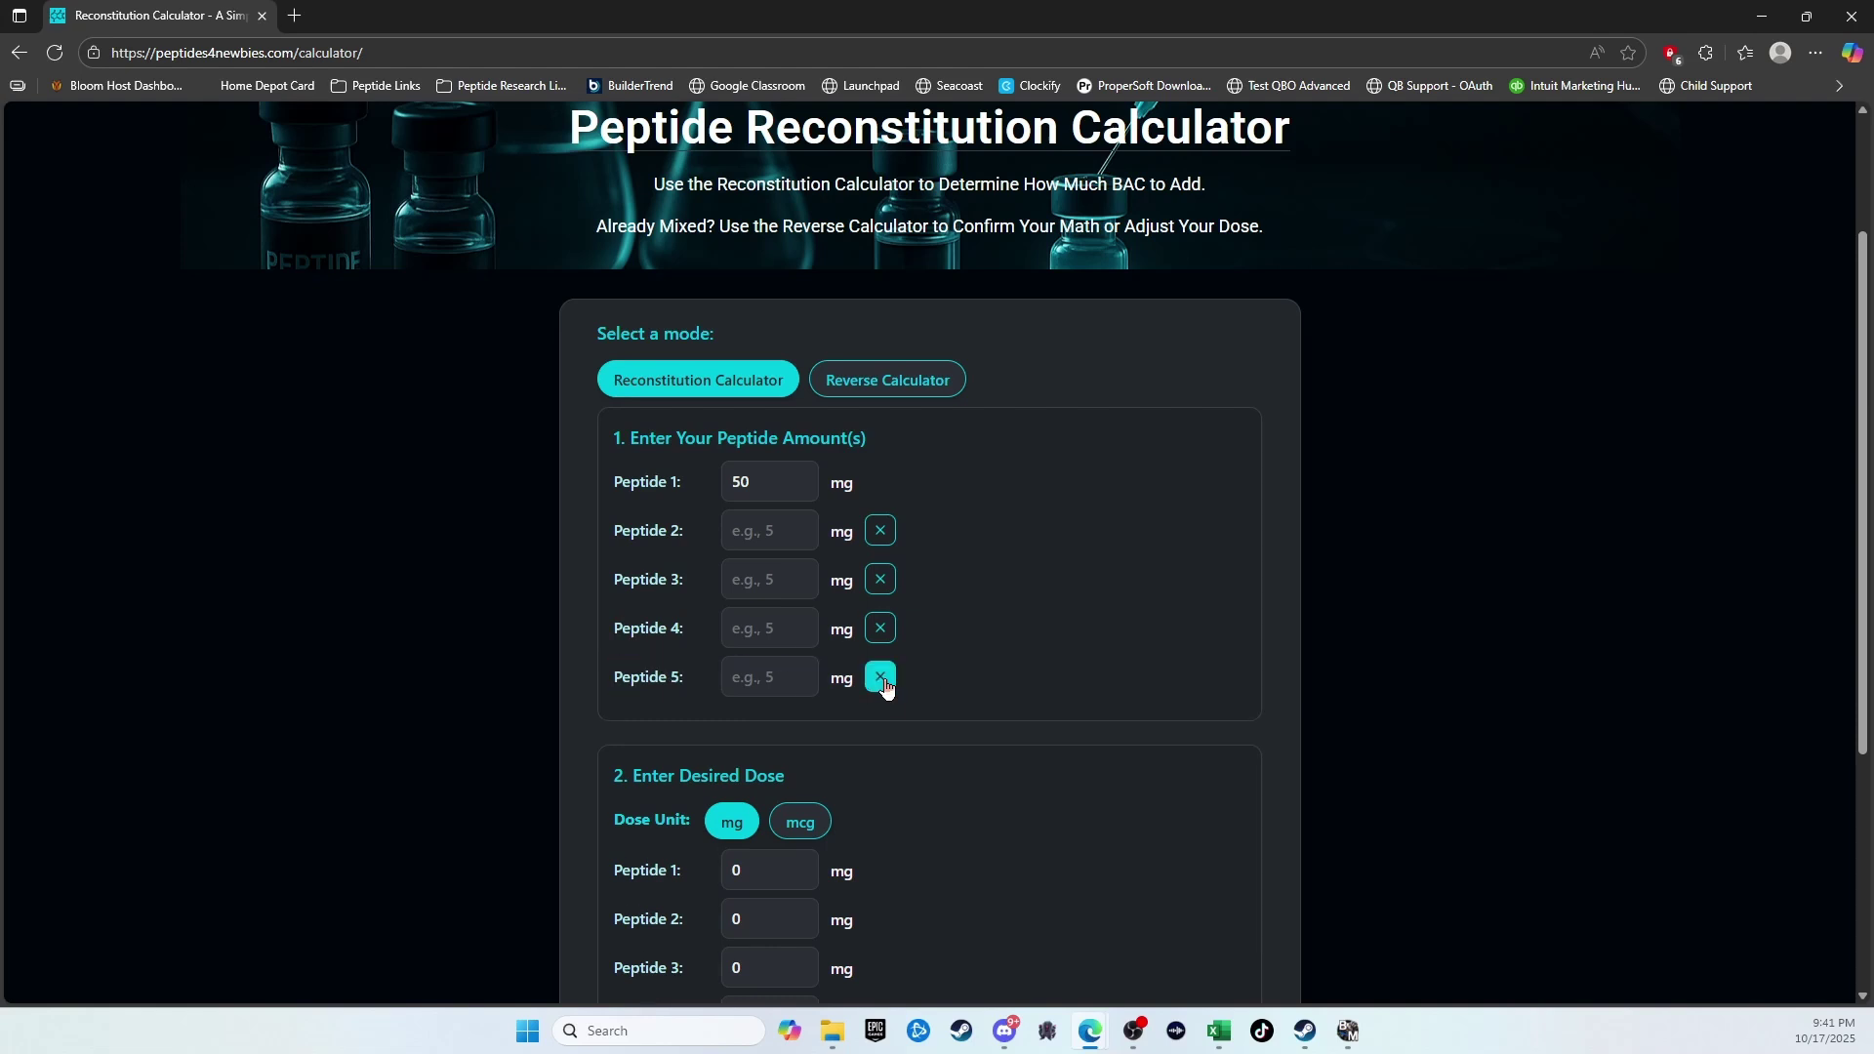
click(880, 678)
click(880, 628)
Step: Enter 10 mg for Peptide 2 and 10 mg for Peptide 3
click(772, 531)
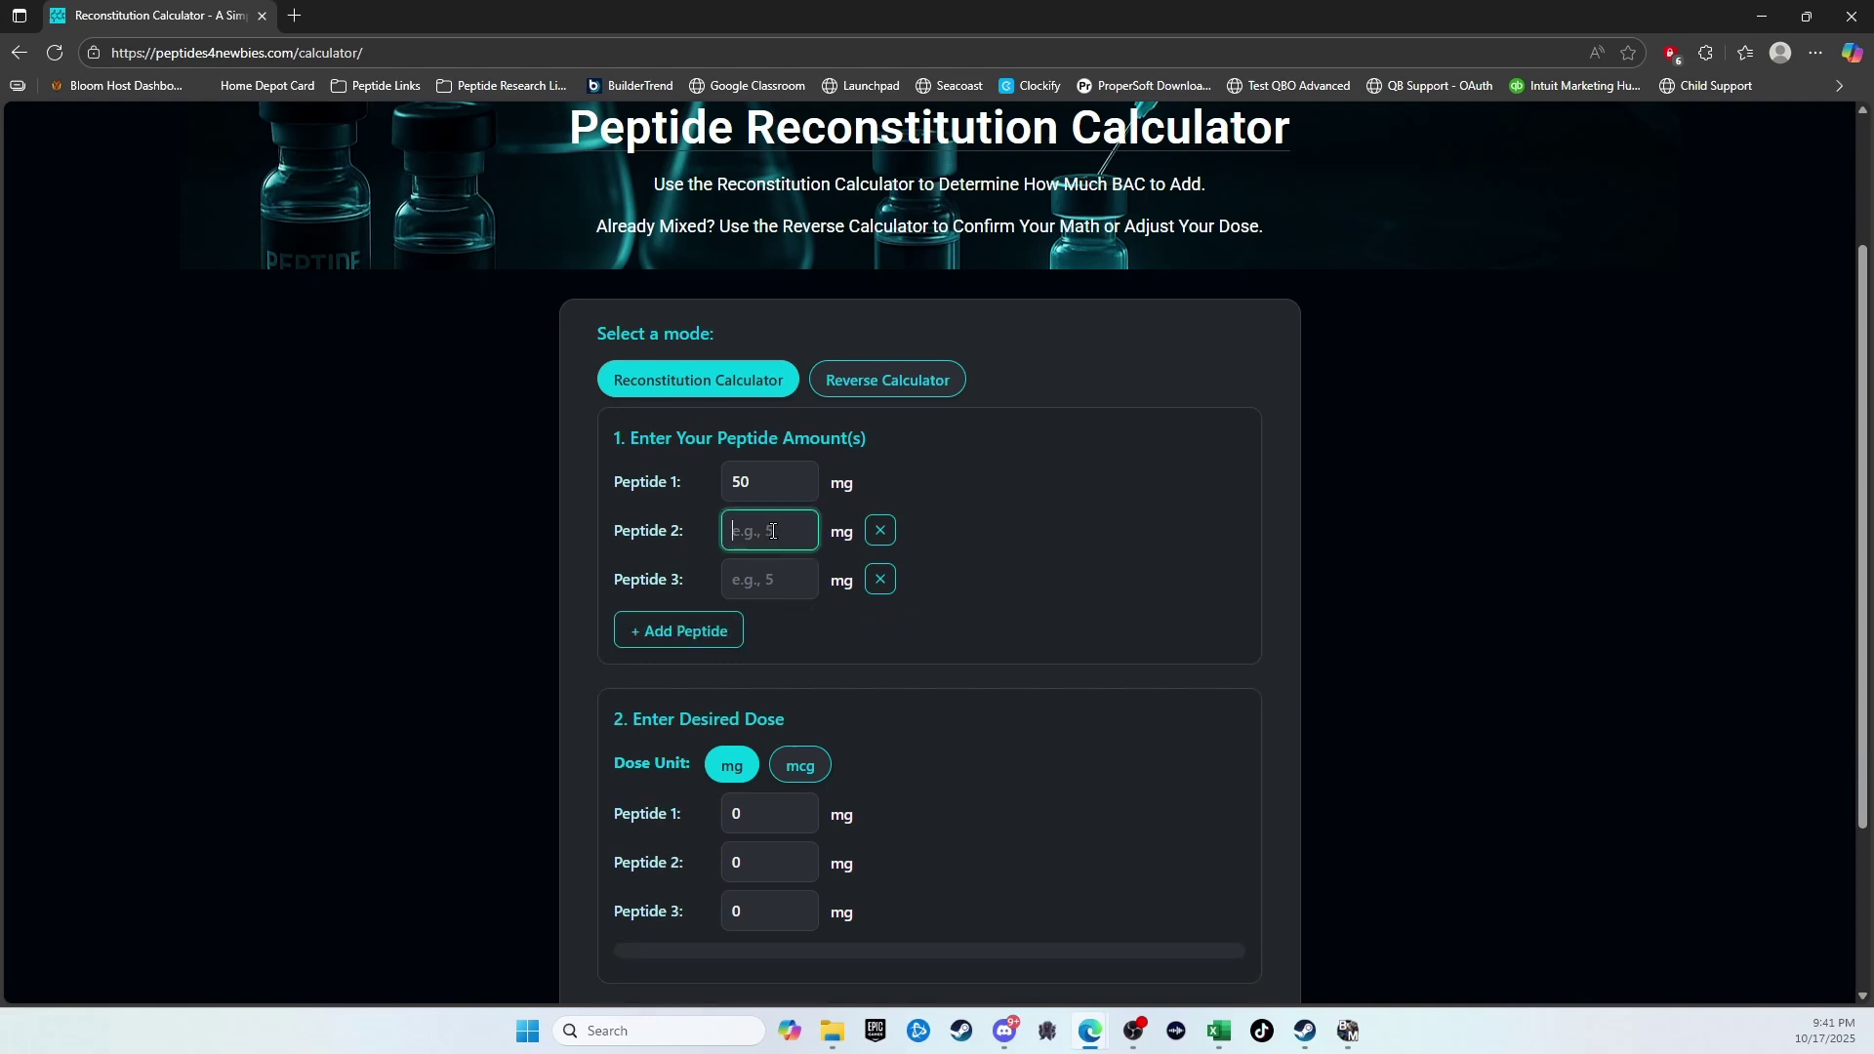
text(10)
click(768, 579)
text(10)
click(478, 538)
scroll(502, 590, down, 2)
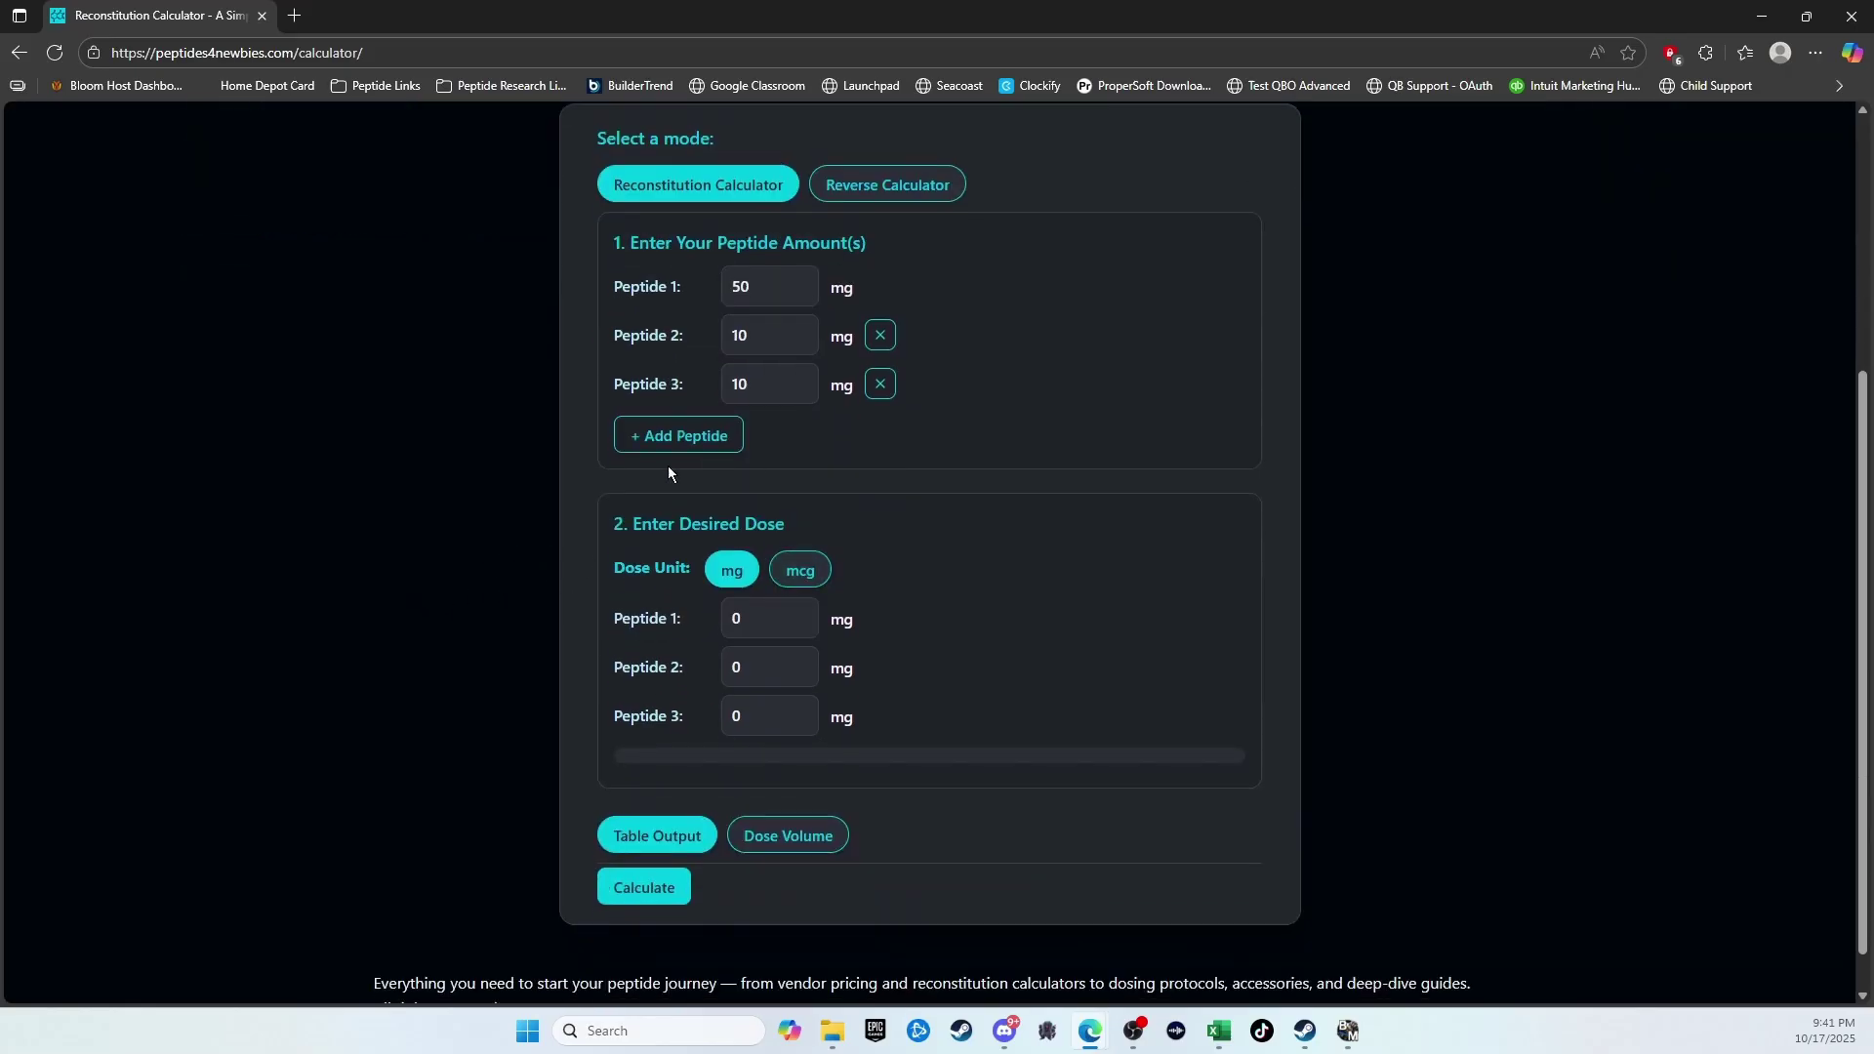
Step: Change the Peptide 1 dose to 2 mg, yielding 0.4 mg other doses and about 25 doses
drag(768, 614, 687, 611)
text(1)
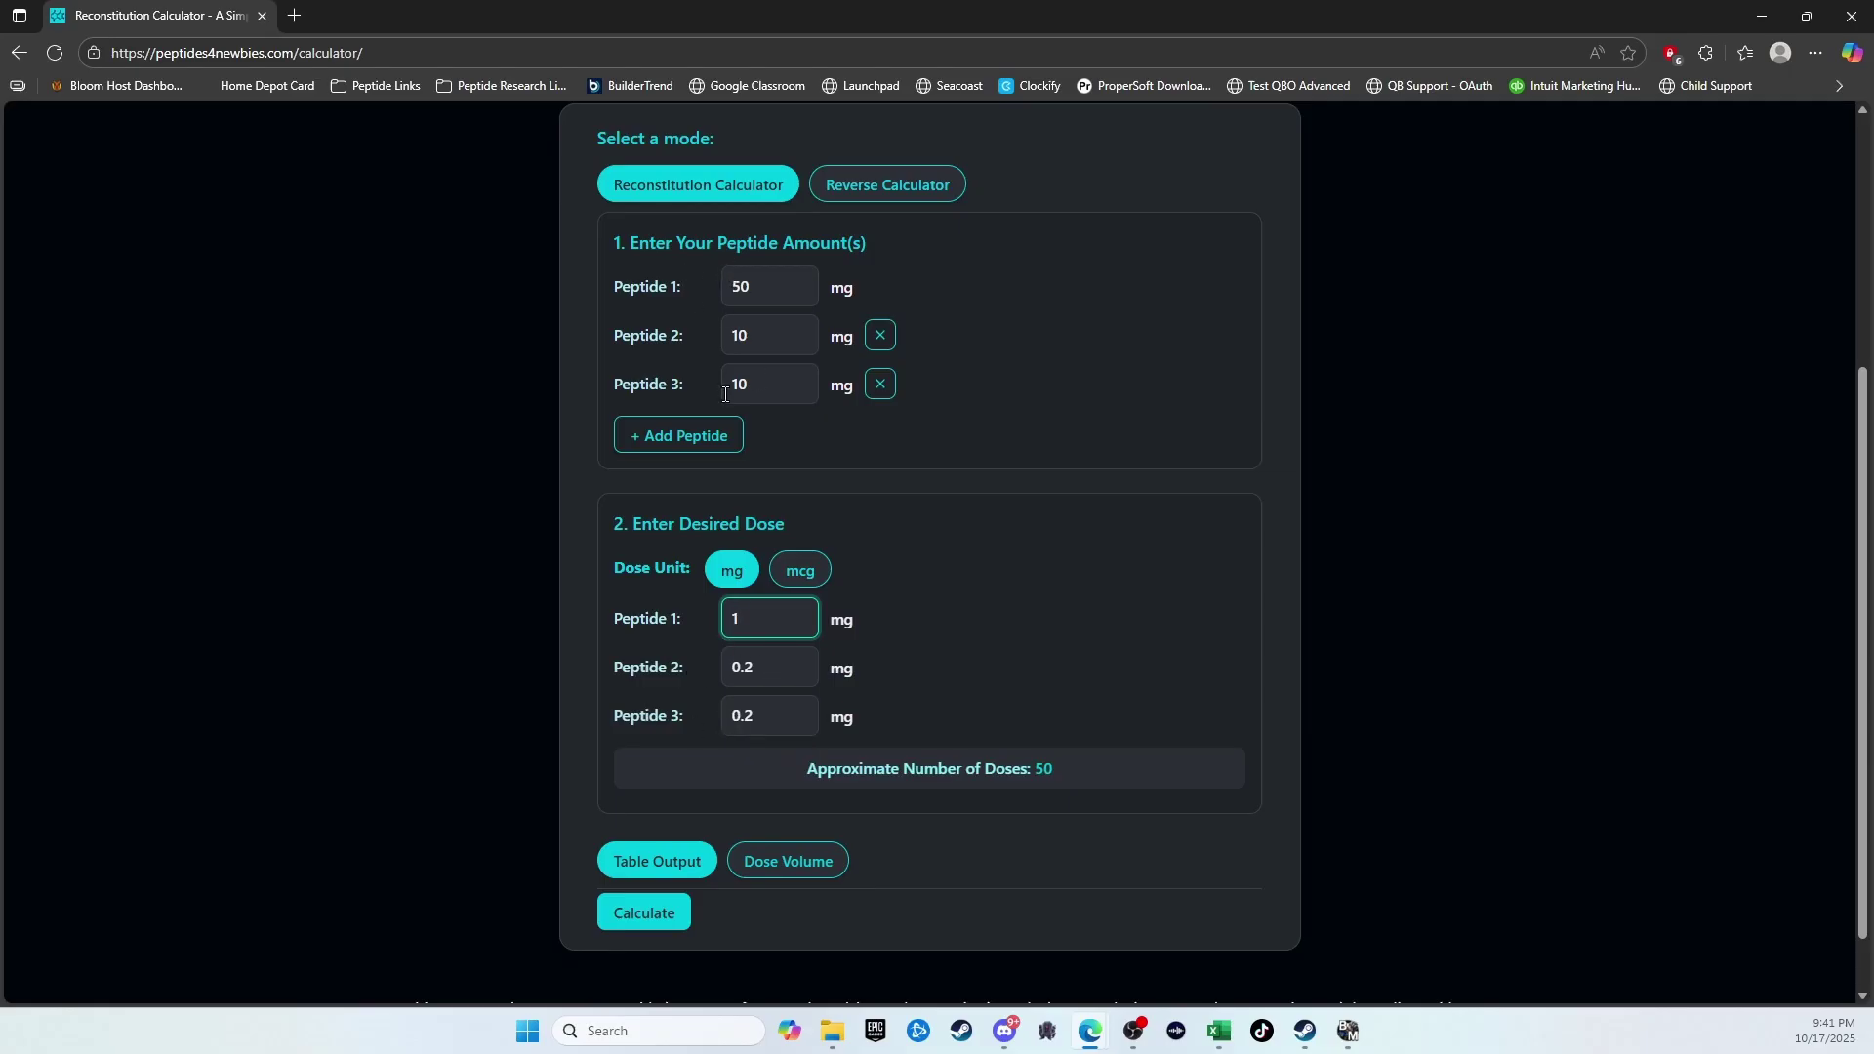
key(BackSpace)
text(2)
click(434, 655)
drag(796, 770, 1082, 776)
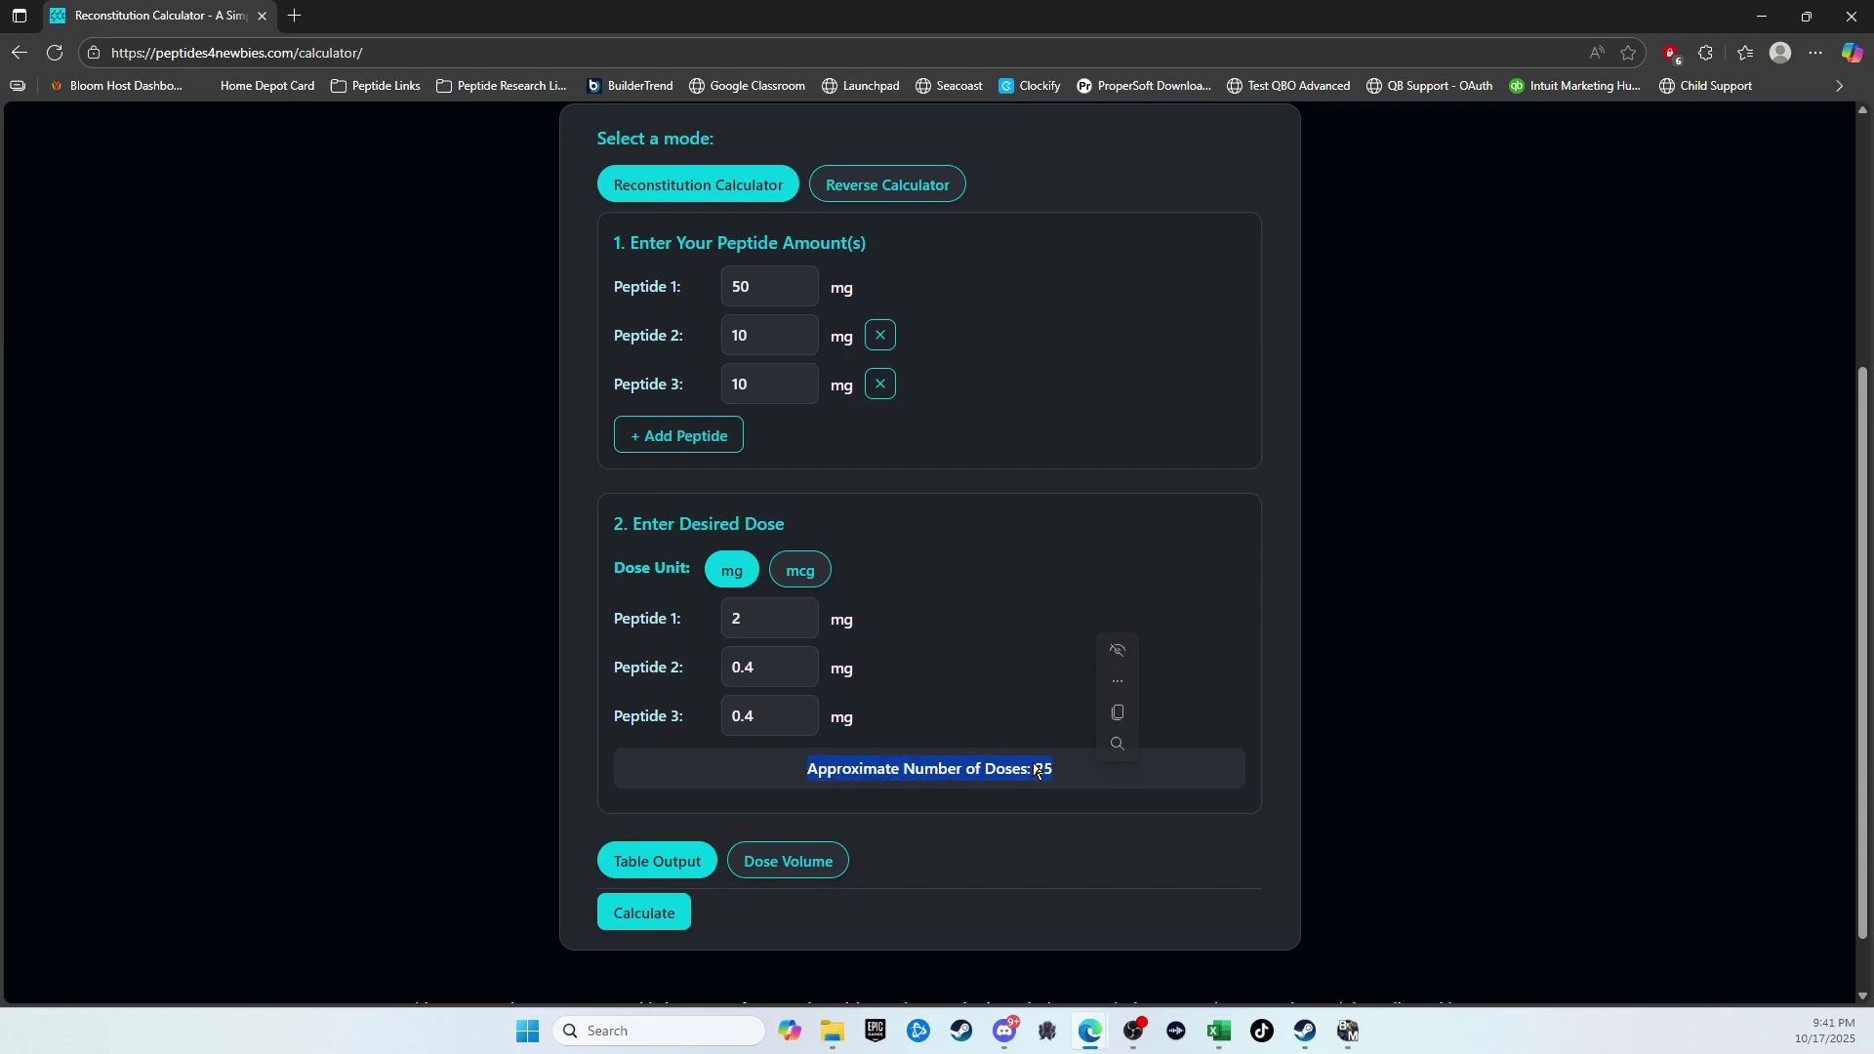
click(1038, 771)
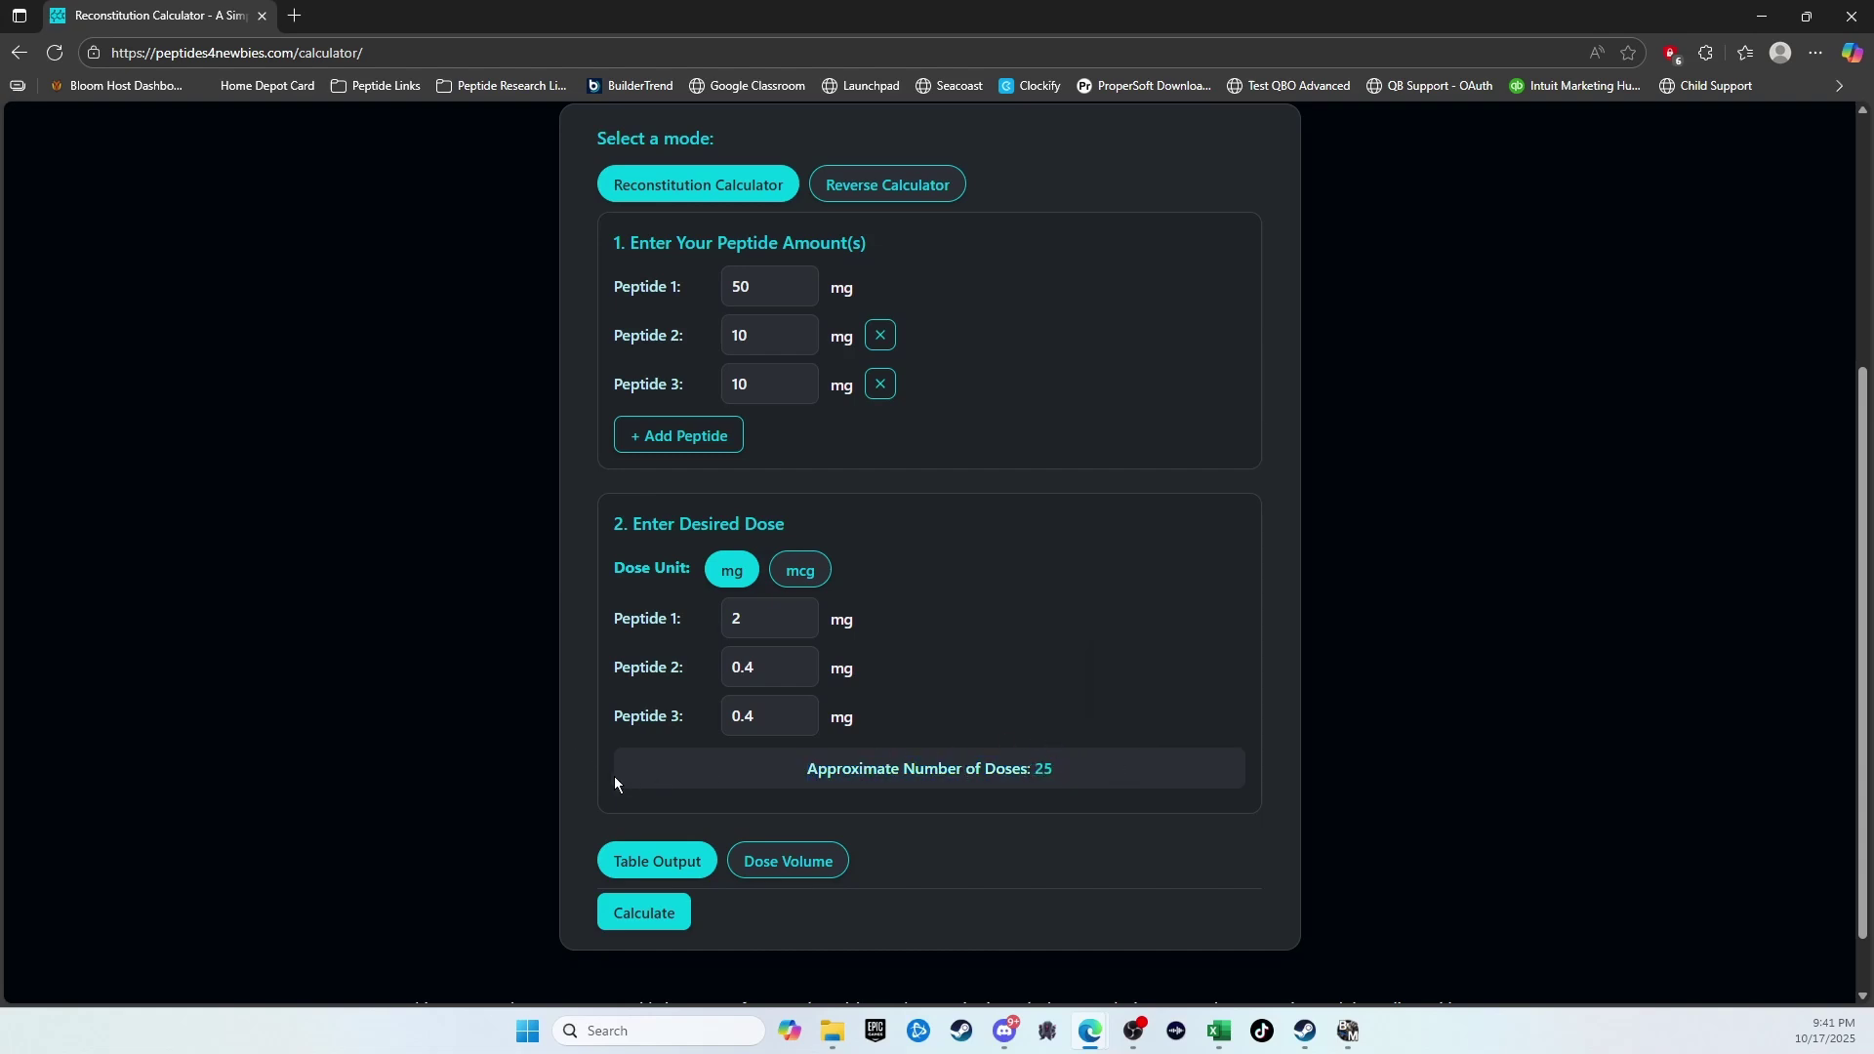
Step: Calculate the table output: 1.0–3.0 mL BAC water gives 4.0–12.0 units per dose
scroll(615, 783, down, 1)
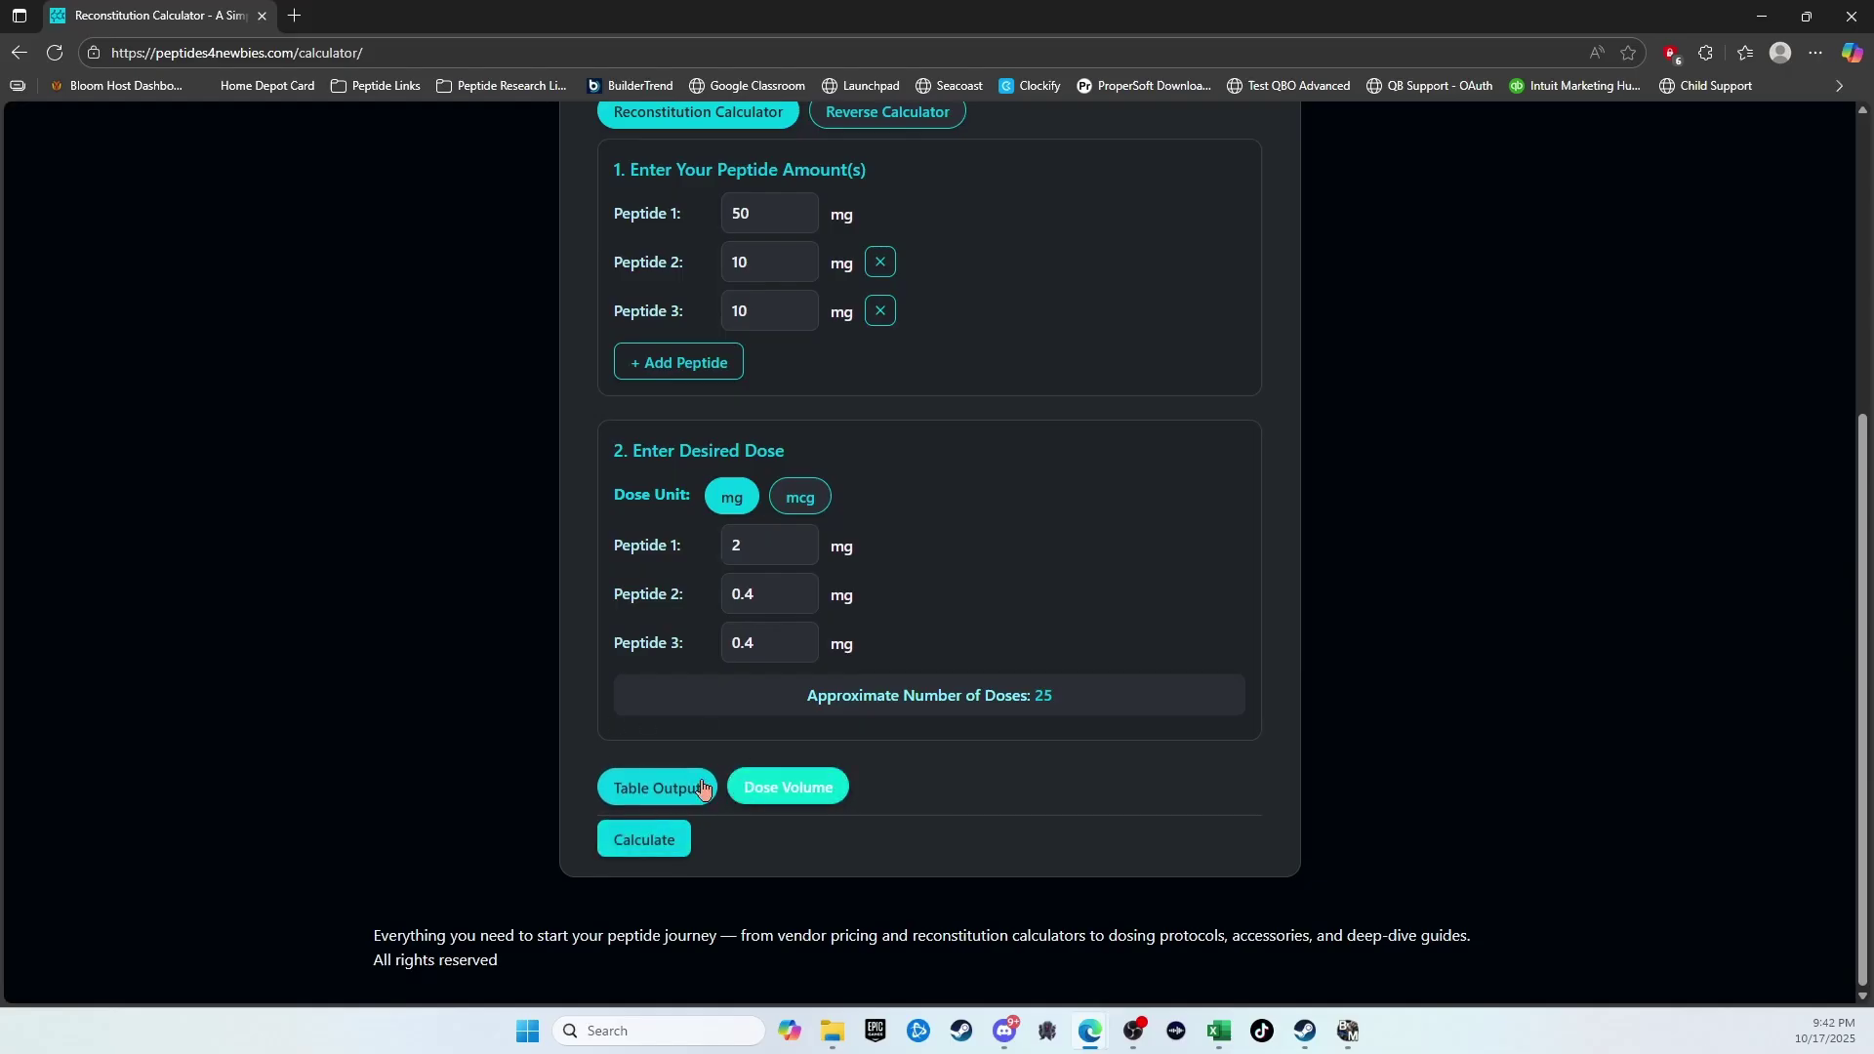
click(642, 837)
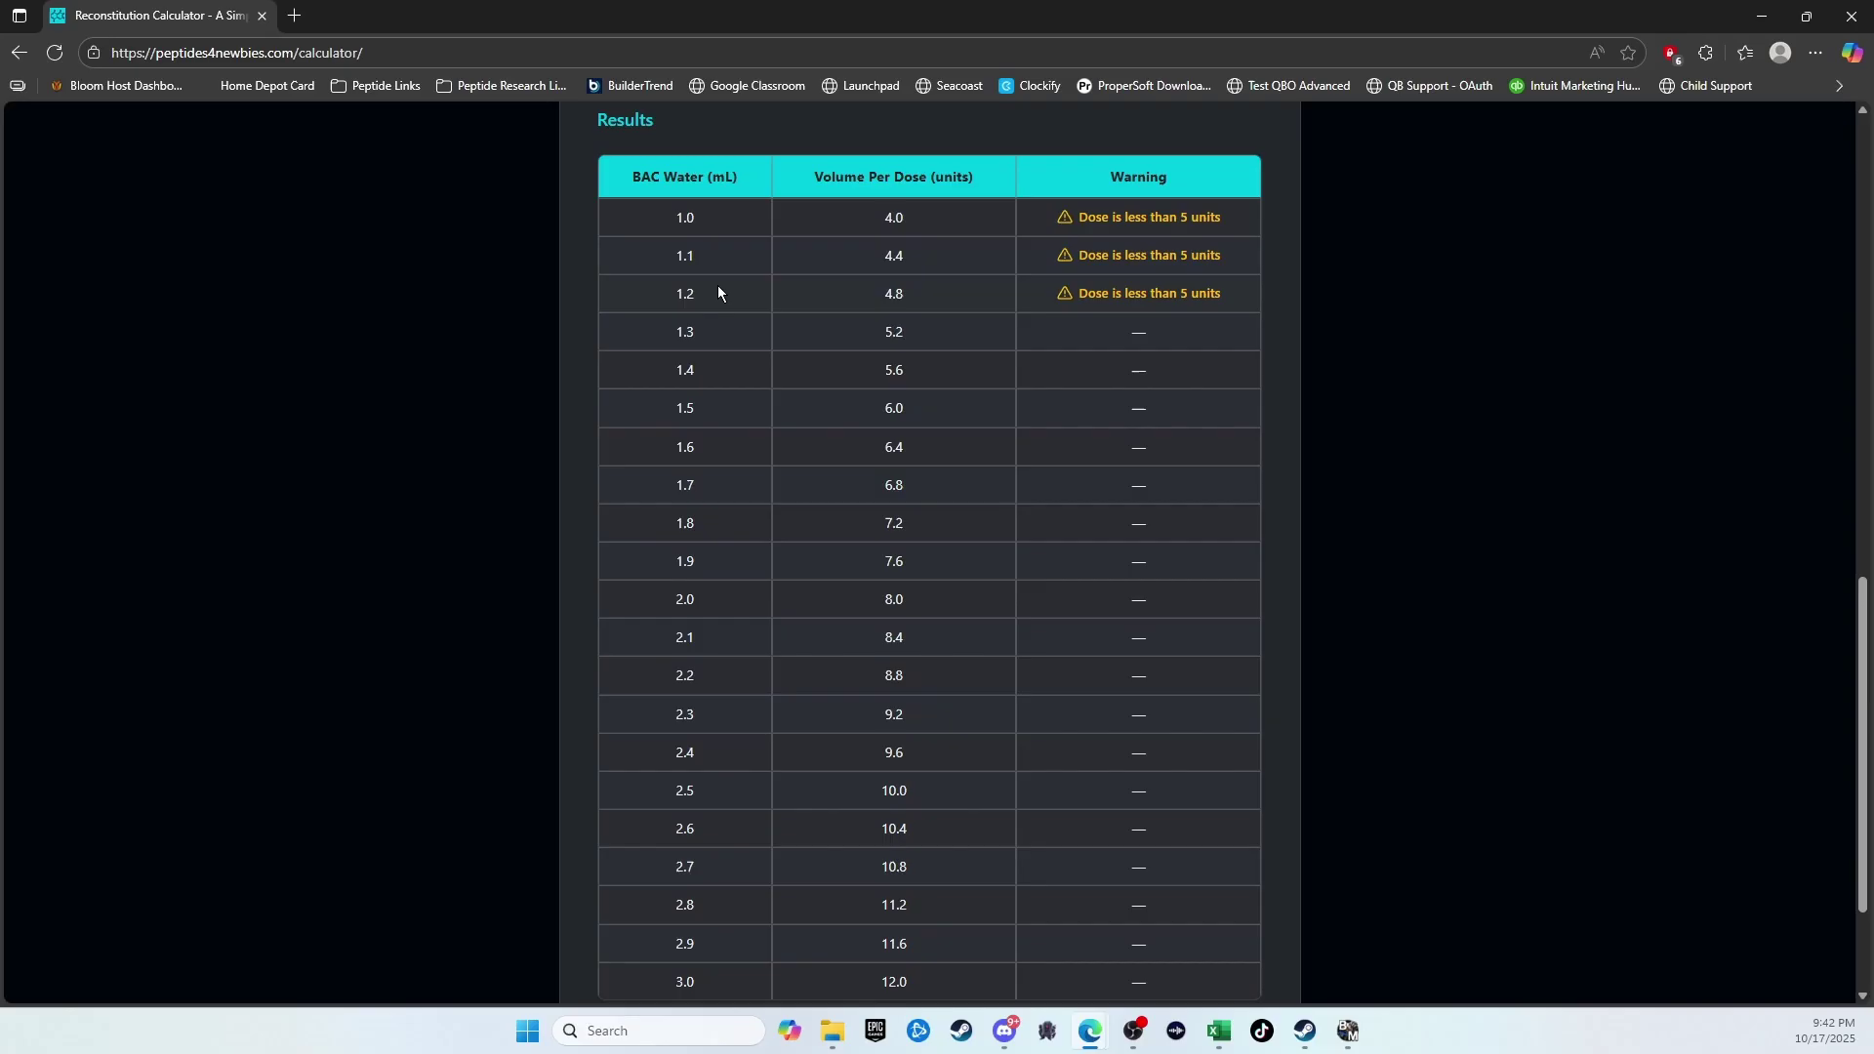
scroll(679, 410, up, 2)
drag(675, 410, 688, 410)
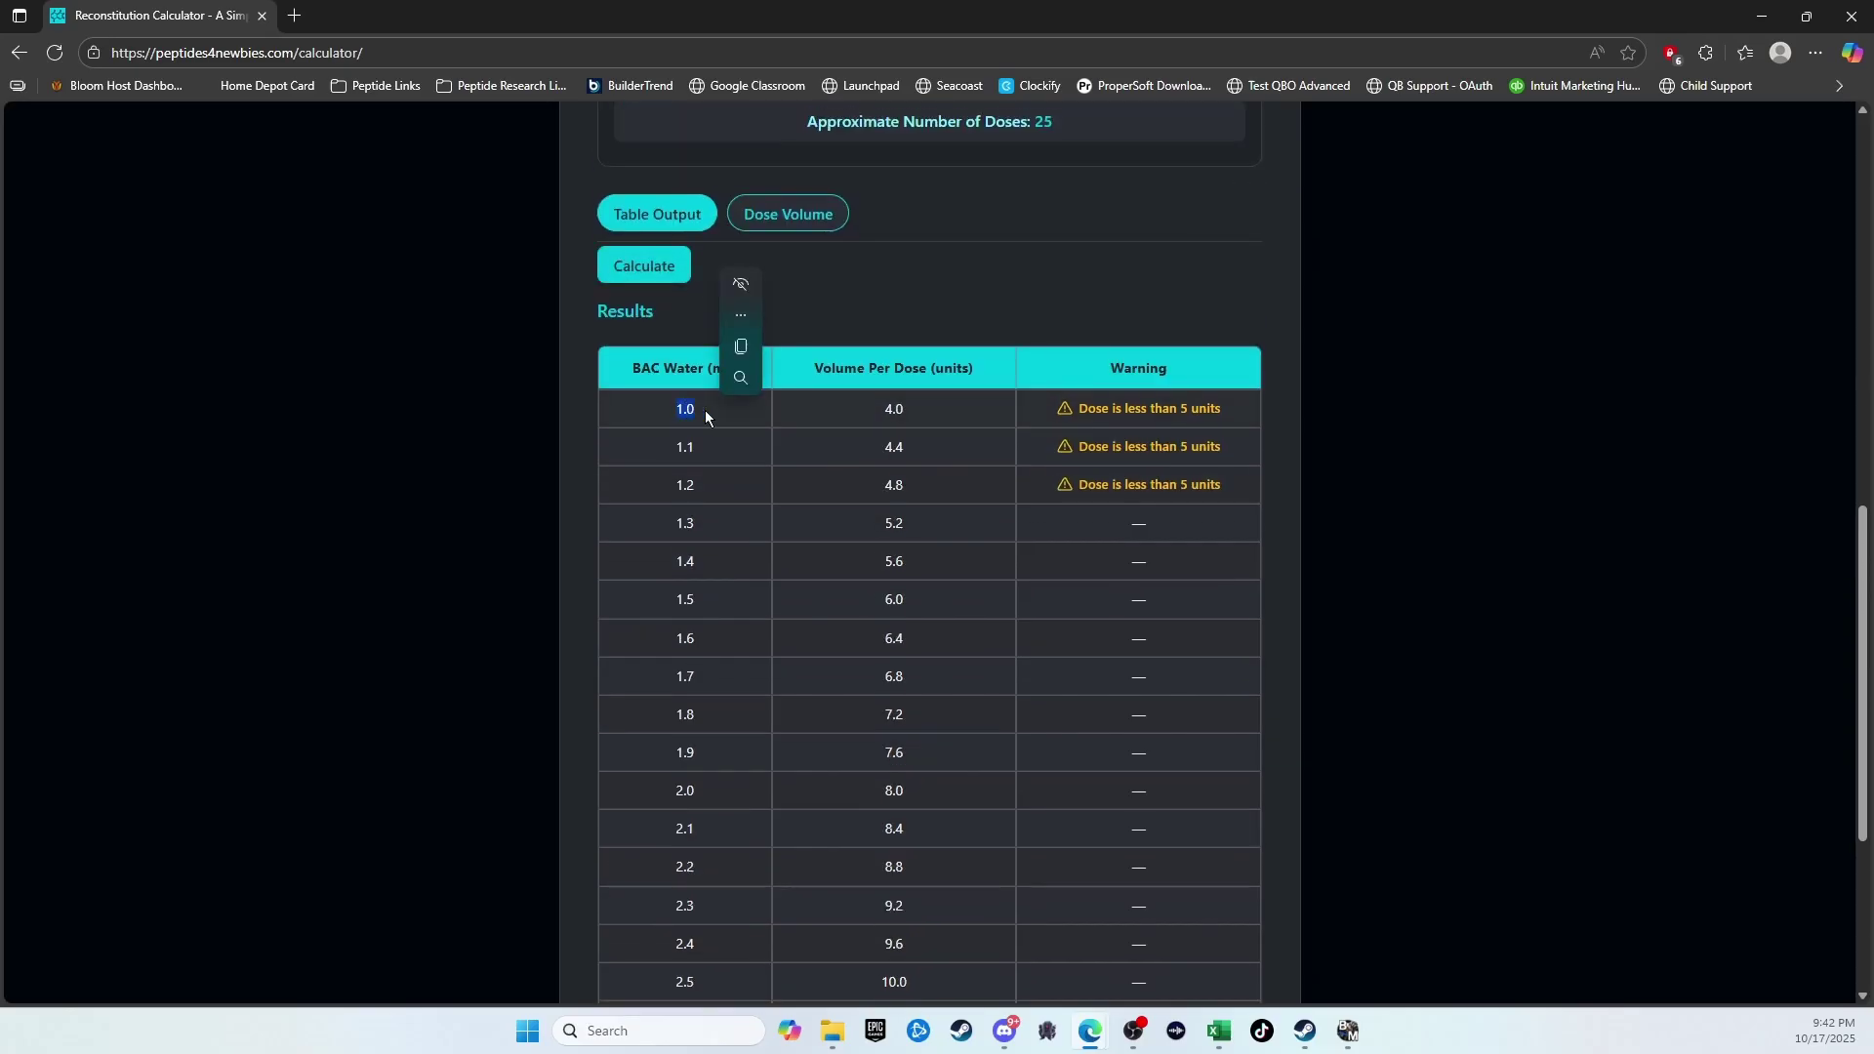
click(834, 421)
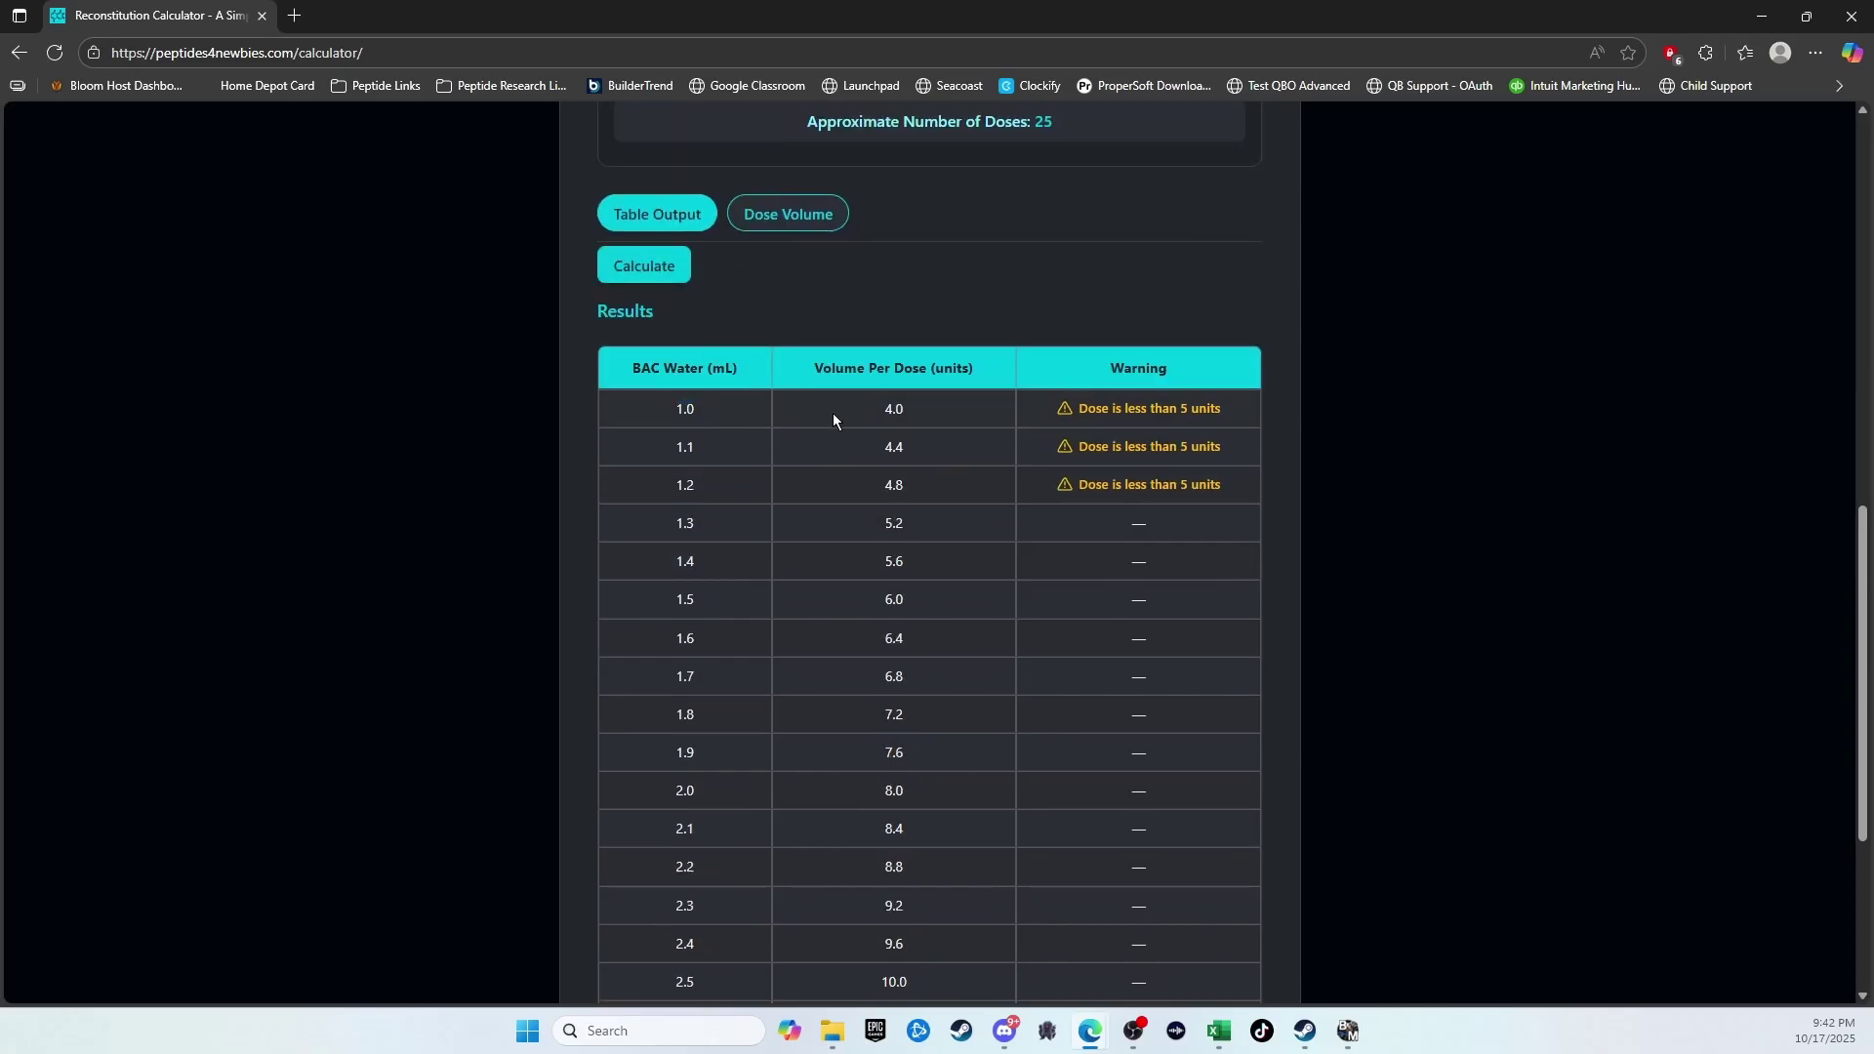
click(894, 381)
scroll(601, 372, down, 1)
scroll(602, 337, down, 3)
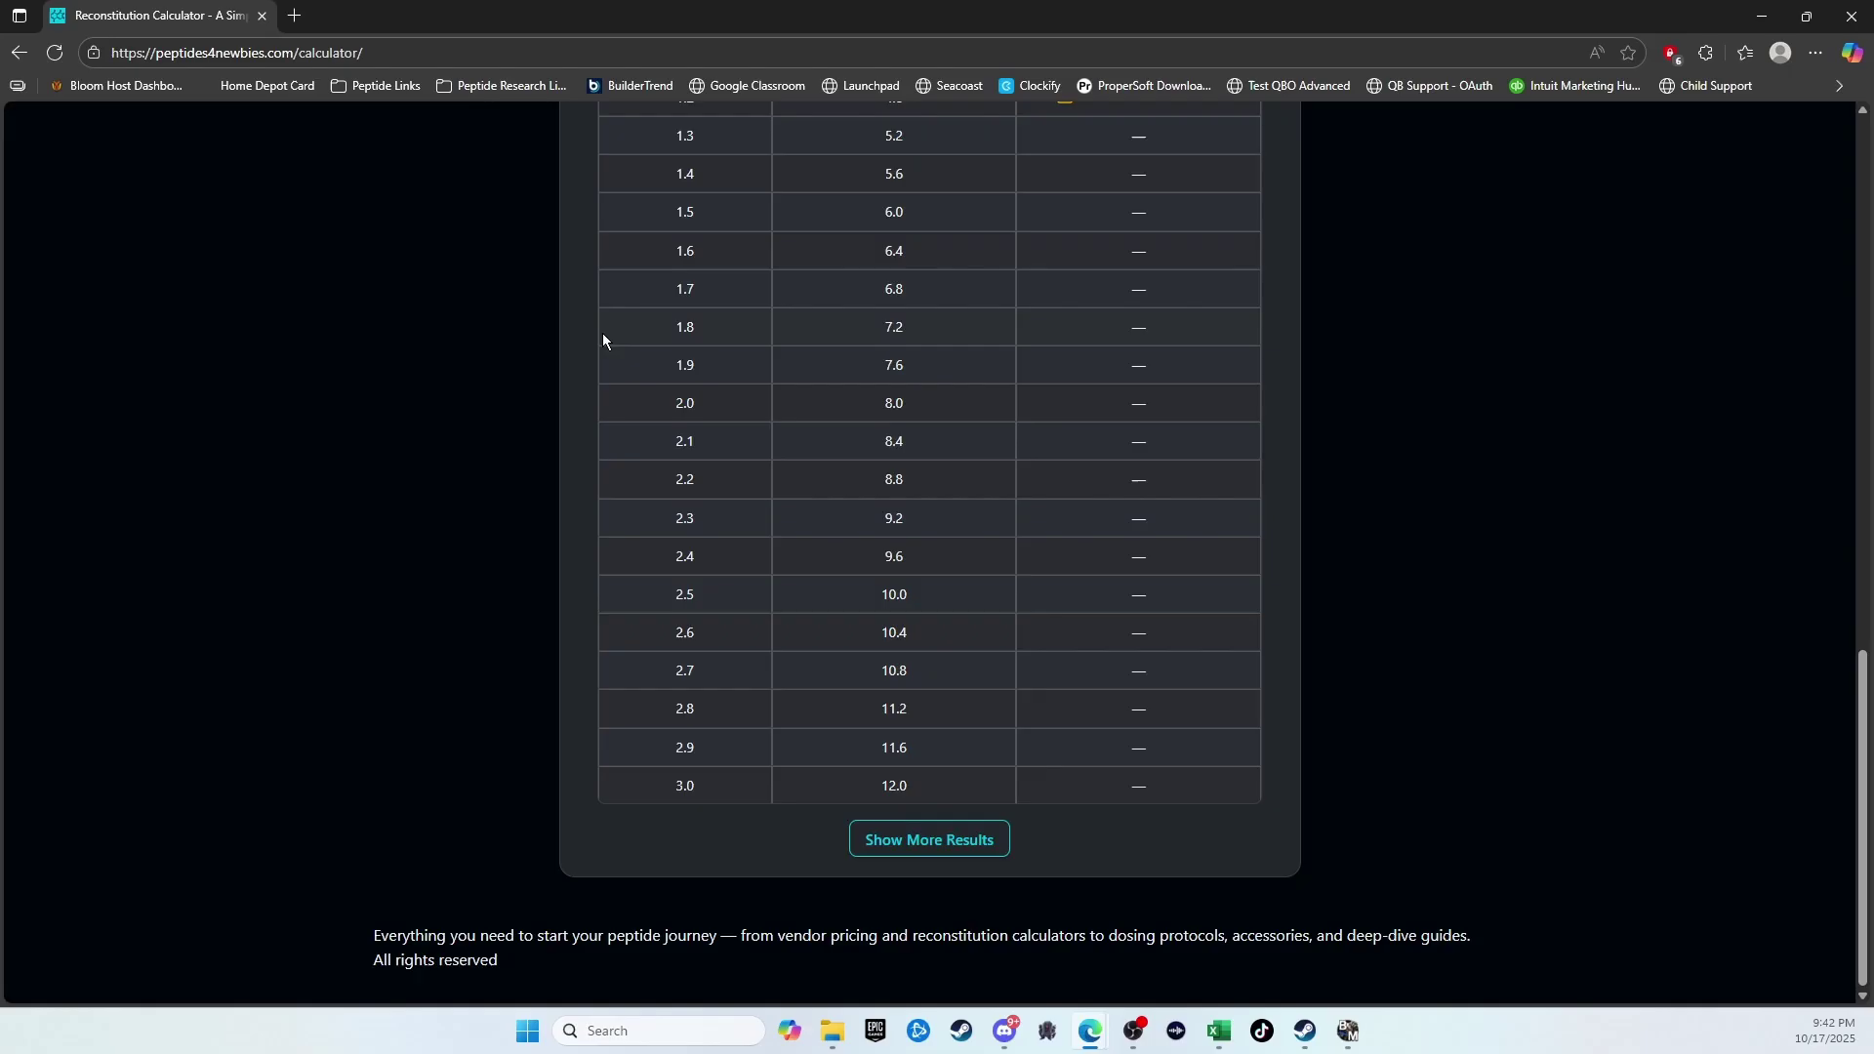
scroll(602, 332, up, 5)
scroll(605, 332, down, 3)
scroll(607, 332, down, 2)
click(913, 839)
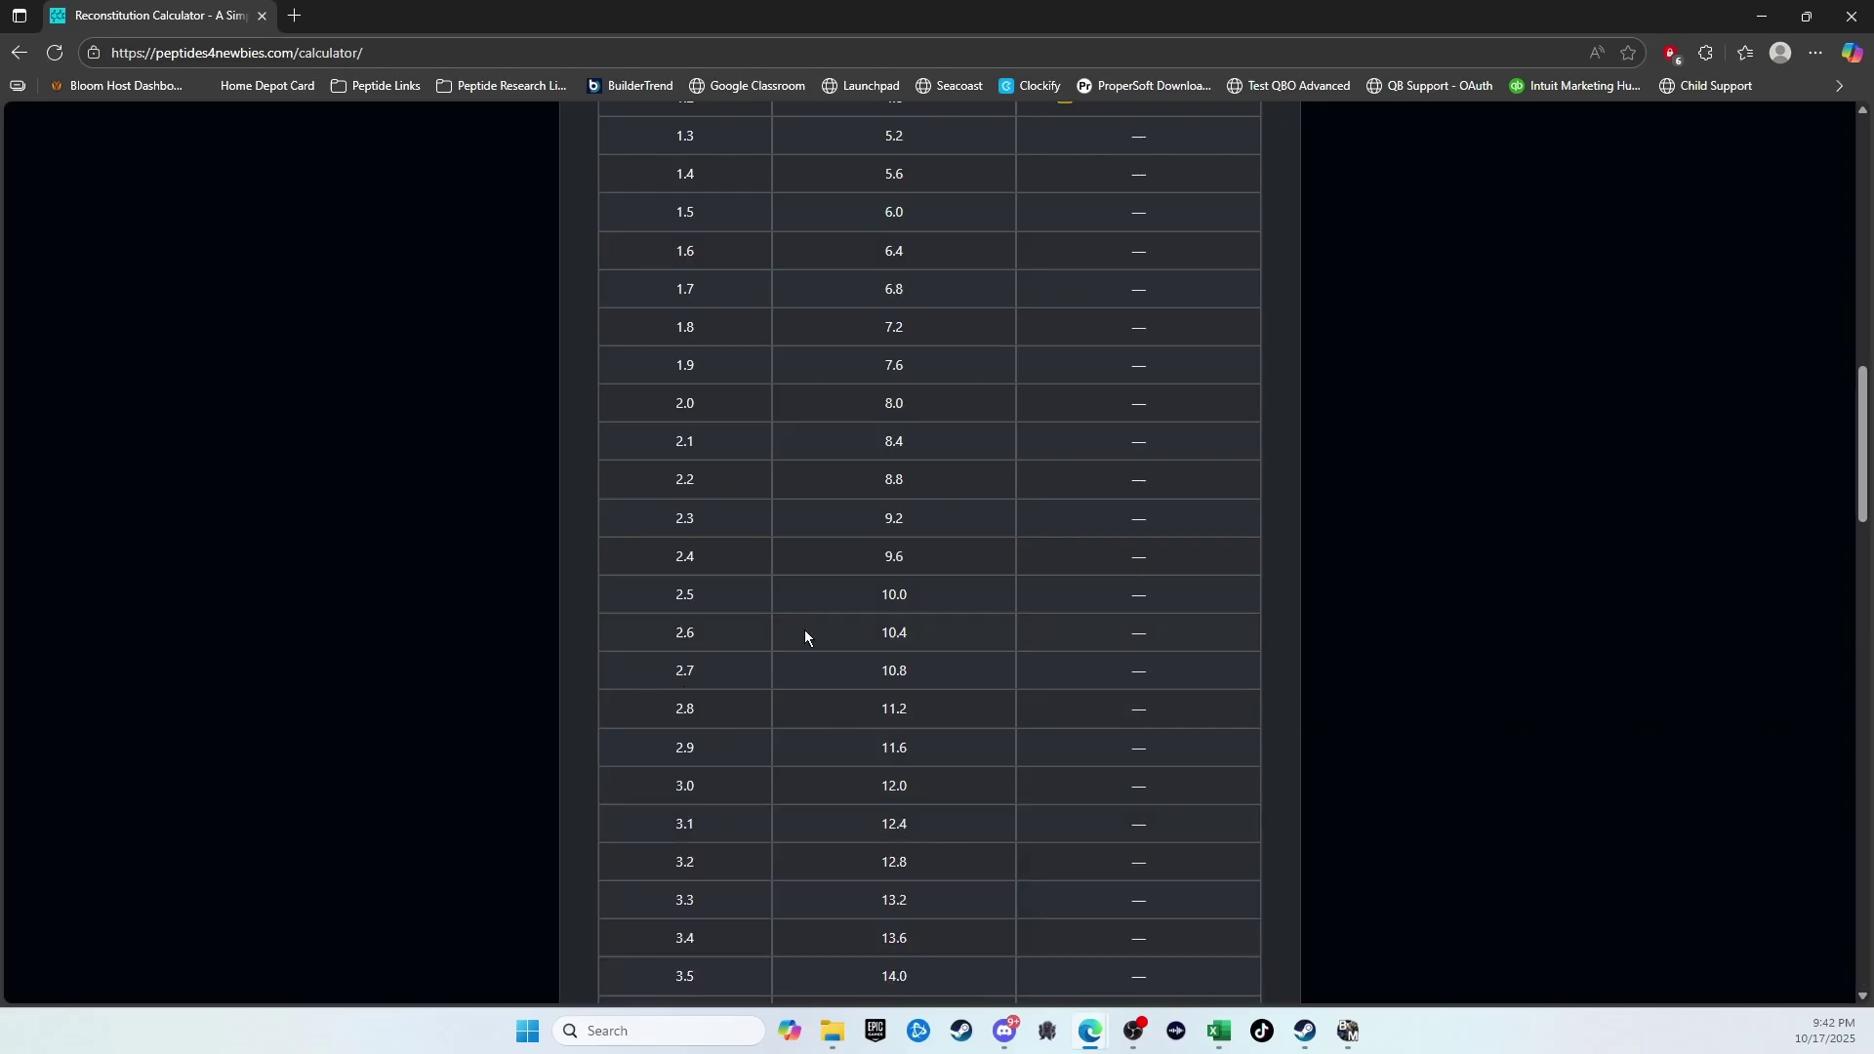
scroll(654, 606, down, 6)
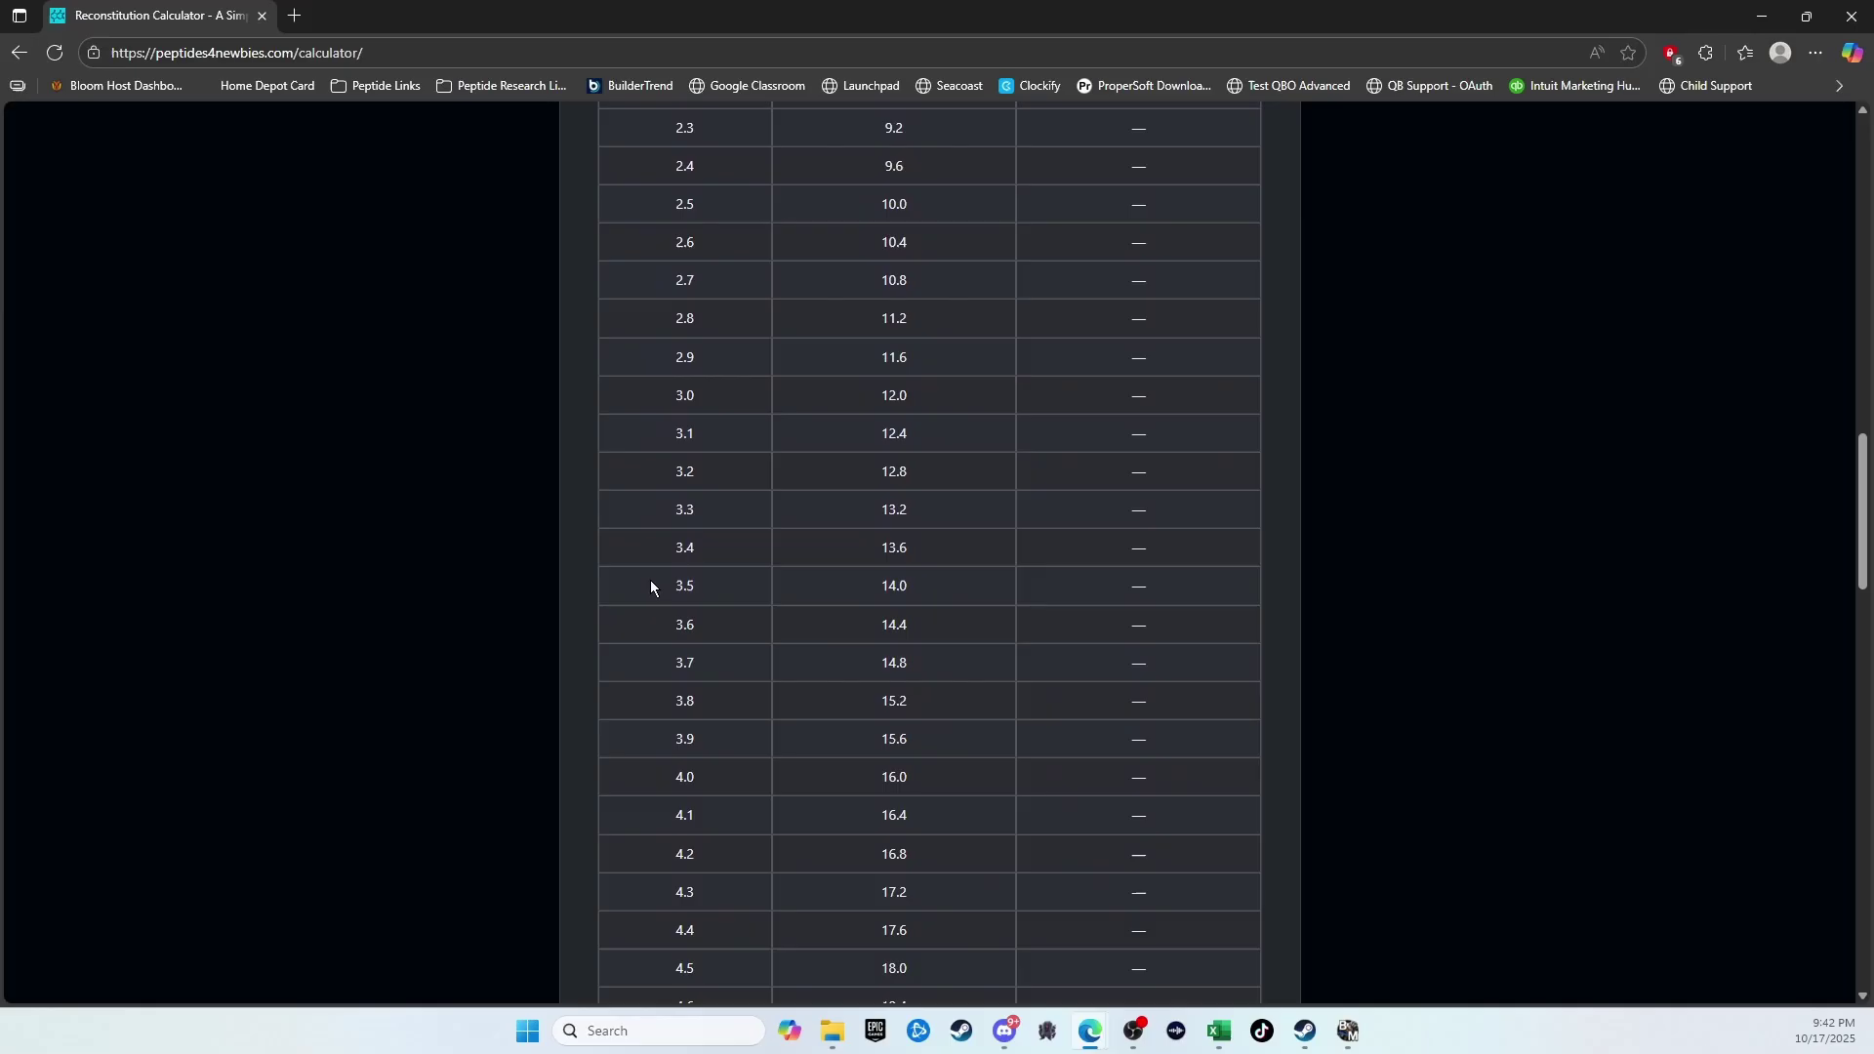
scroll(651, 585, down, 10)
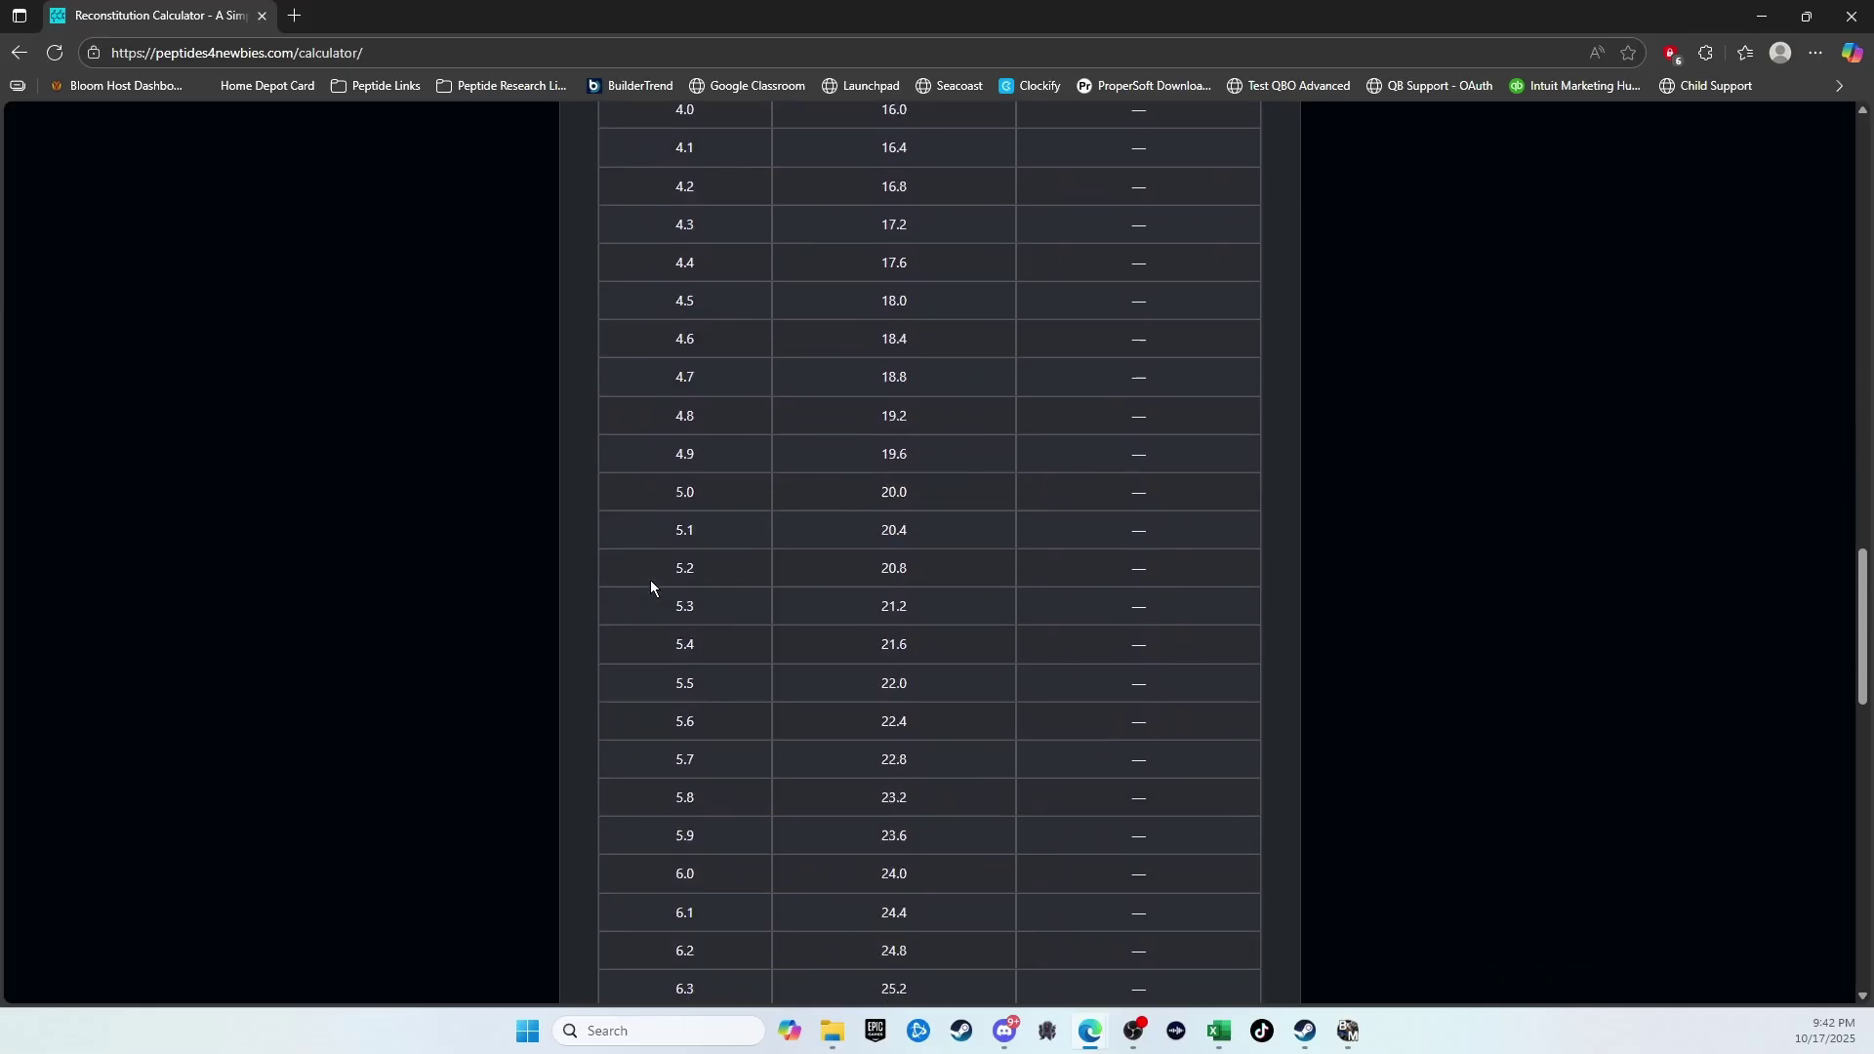
scroll(654, 576, up, 4)
scroll(660, 570, down, 2)
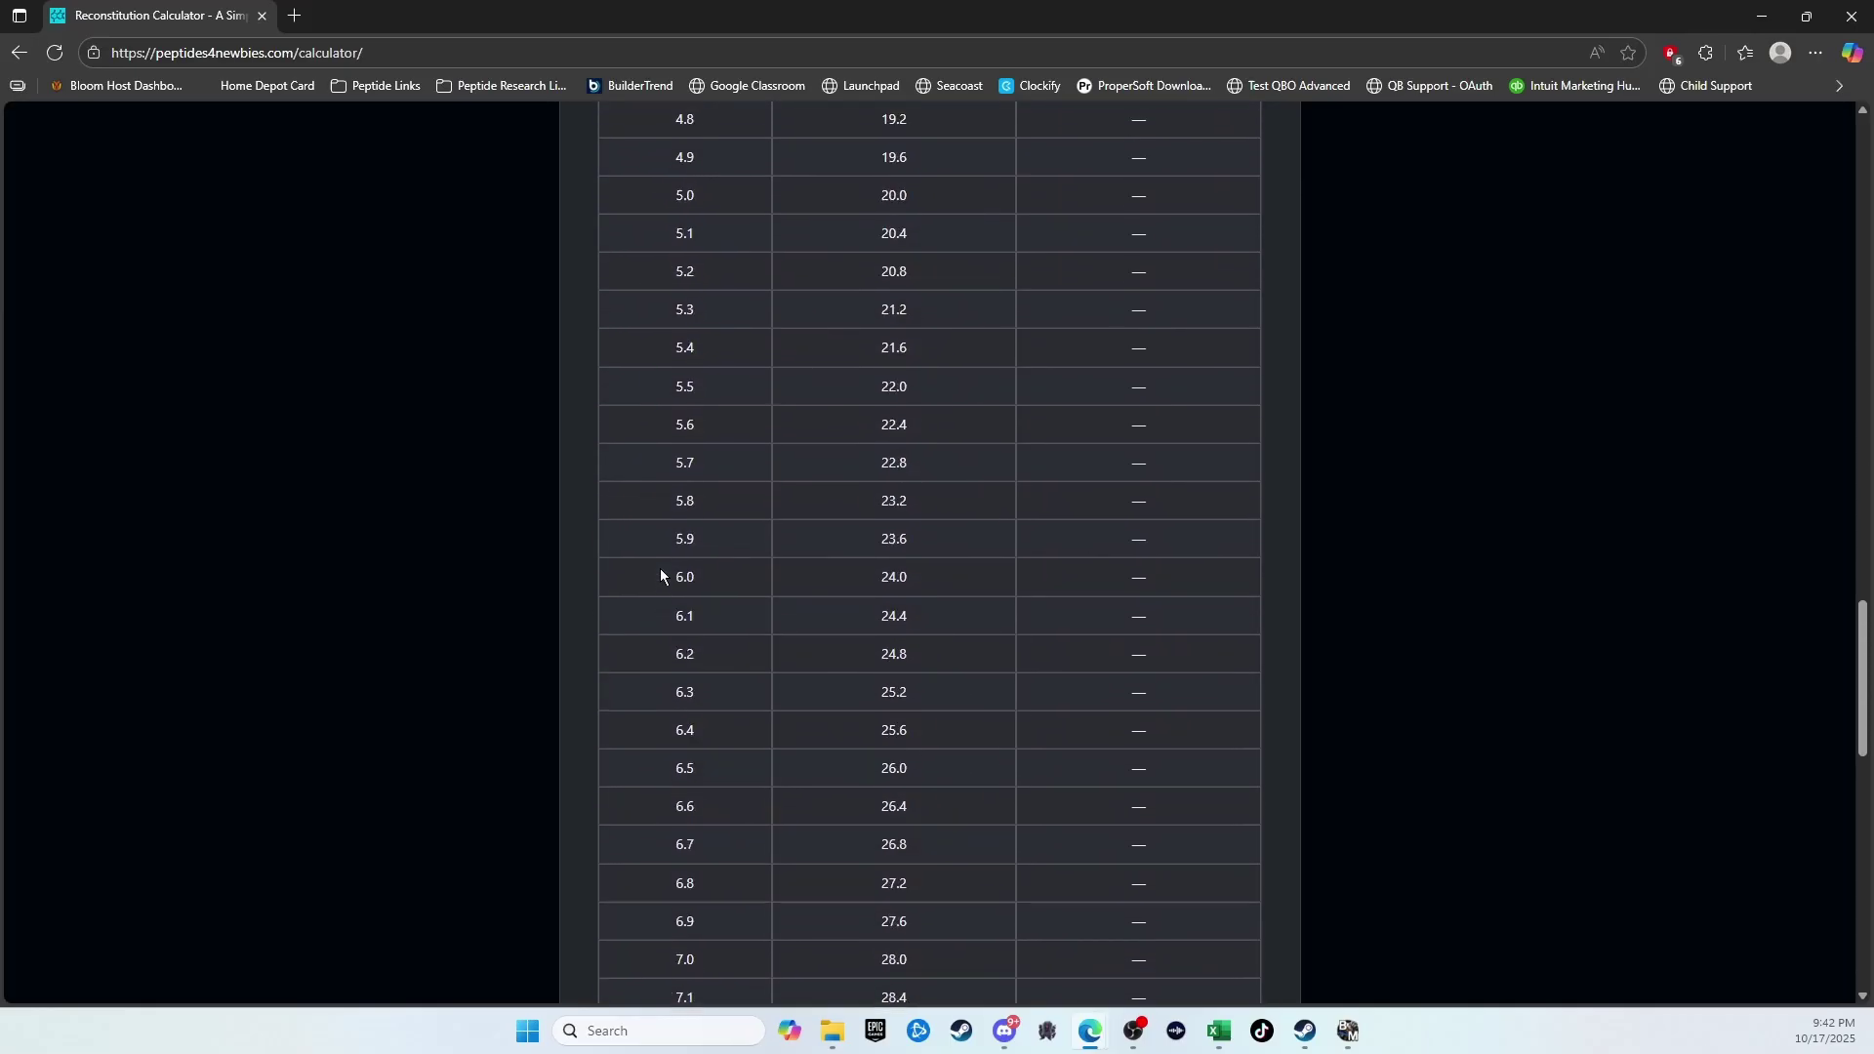
scroll(754, 546, down, 2)
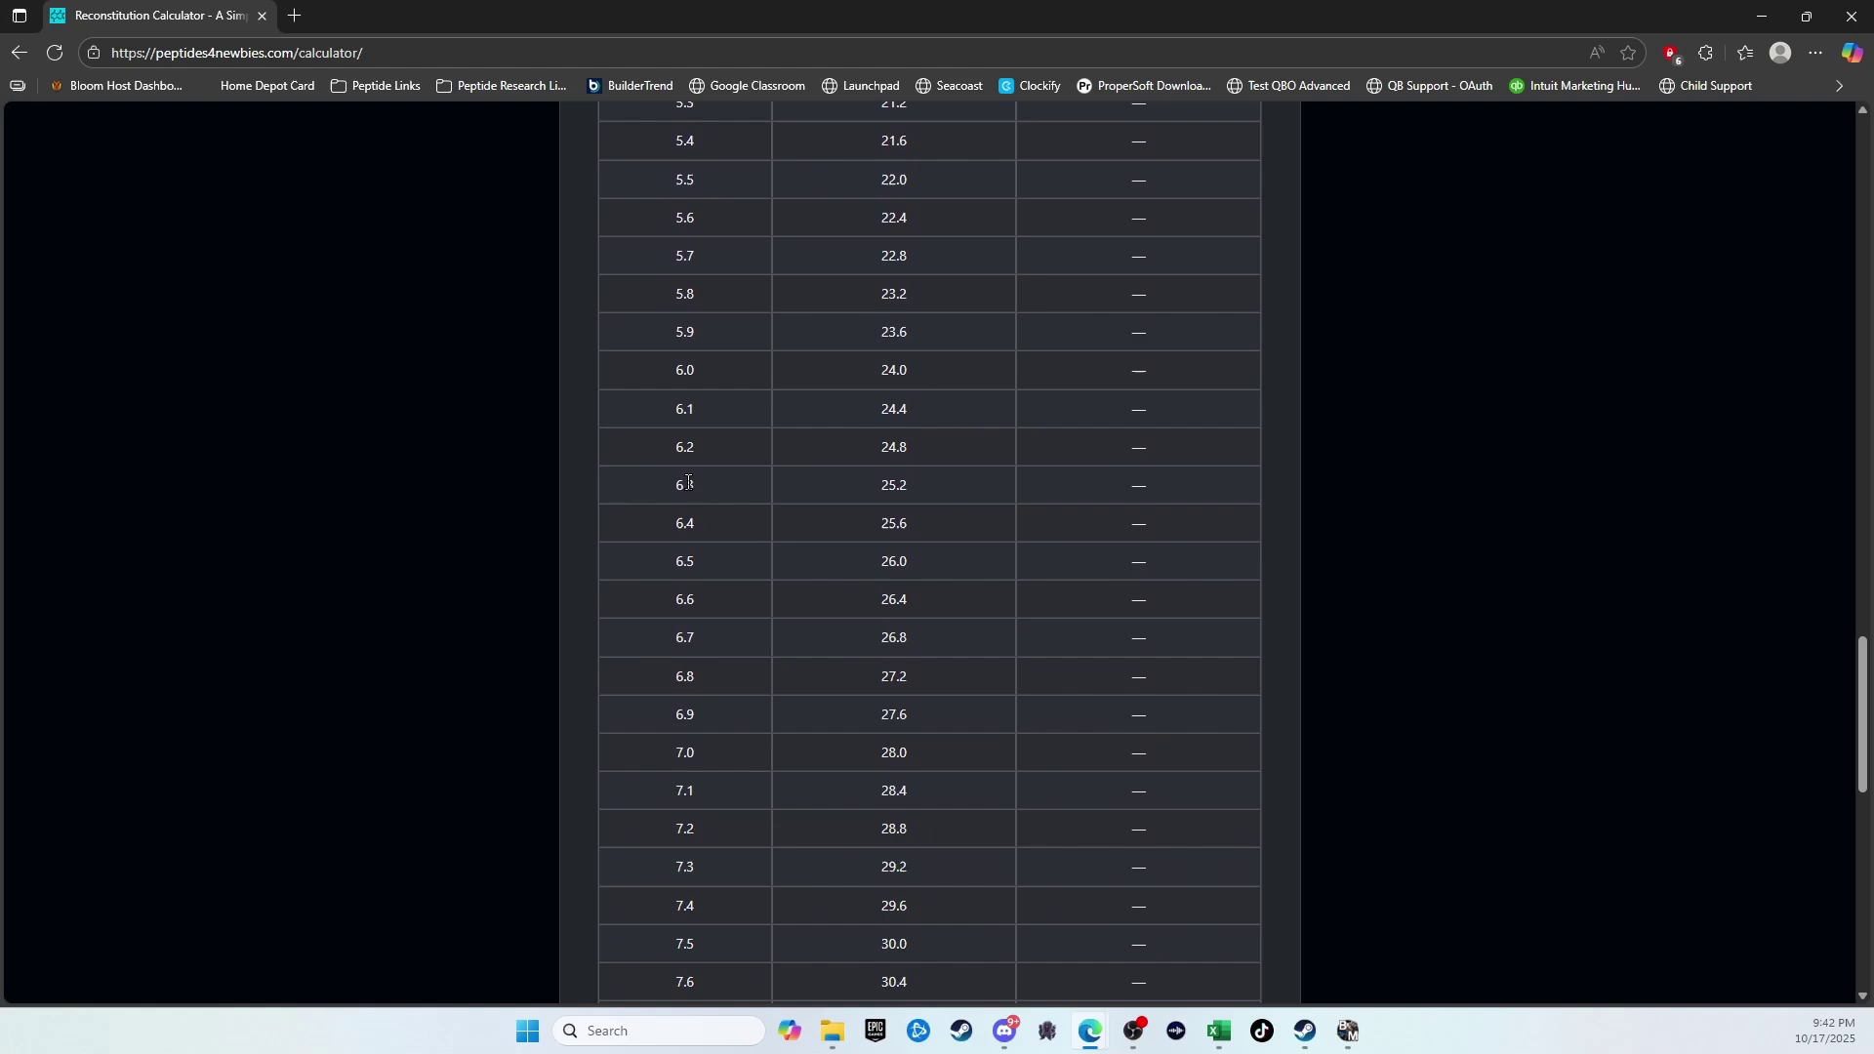
scroll(688, 506, up, 2)
scroll(688, 506, down, 13)
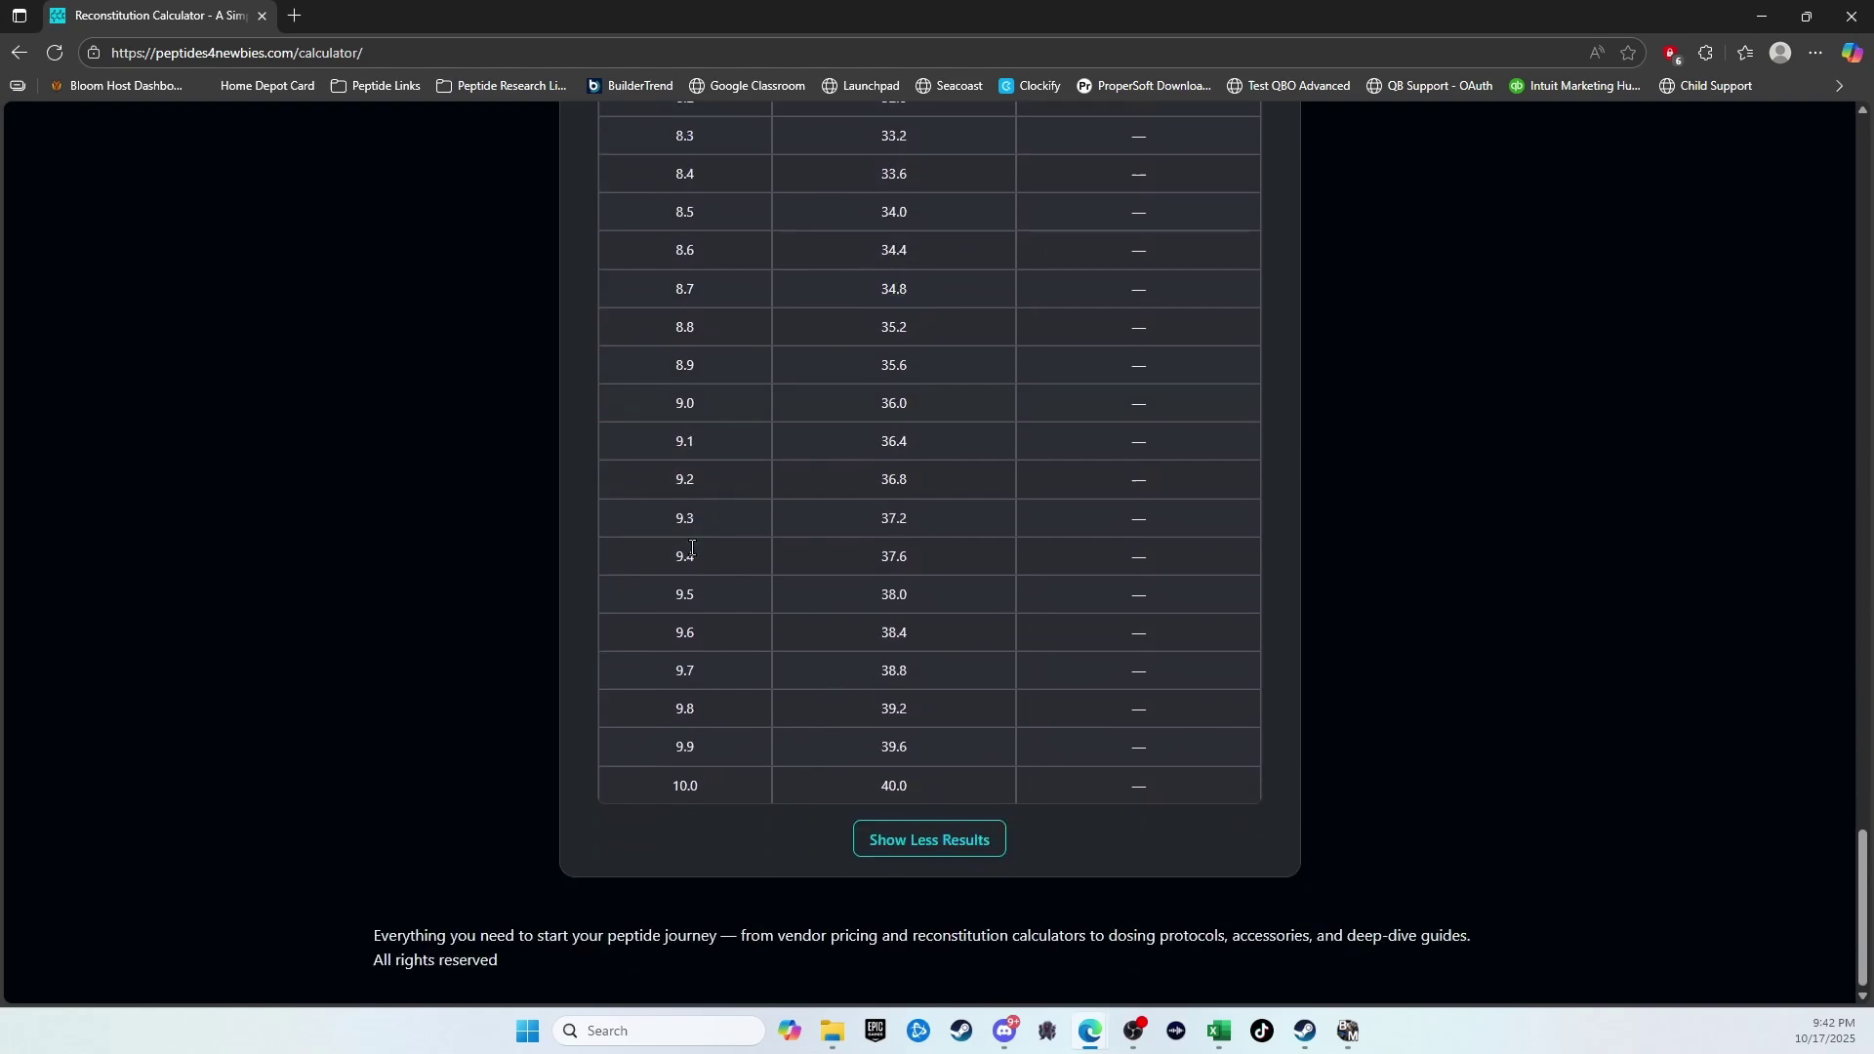
click(908, 838)
scroll(546, 654, up, 9)
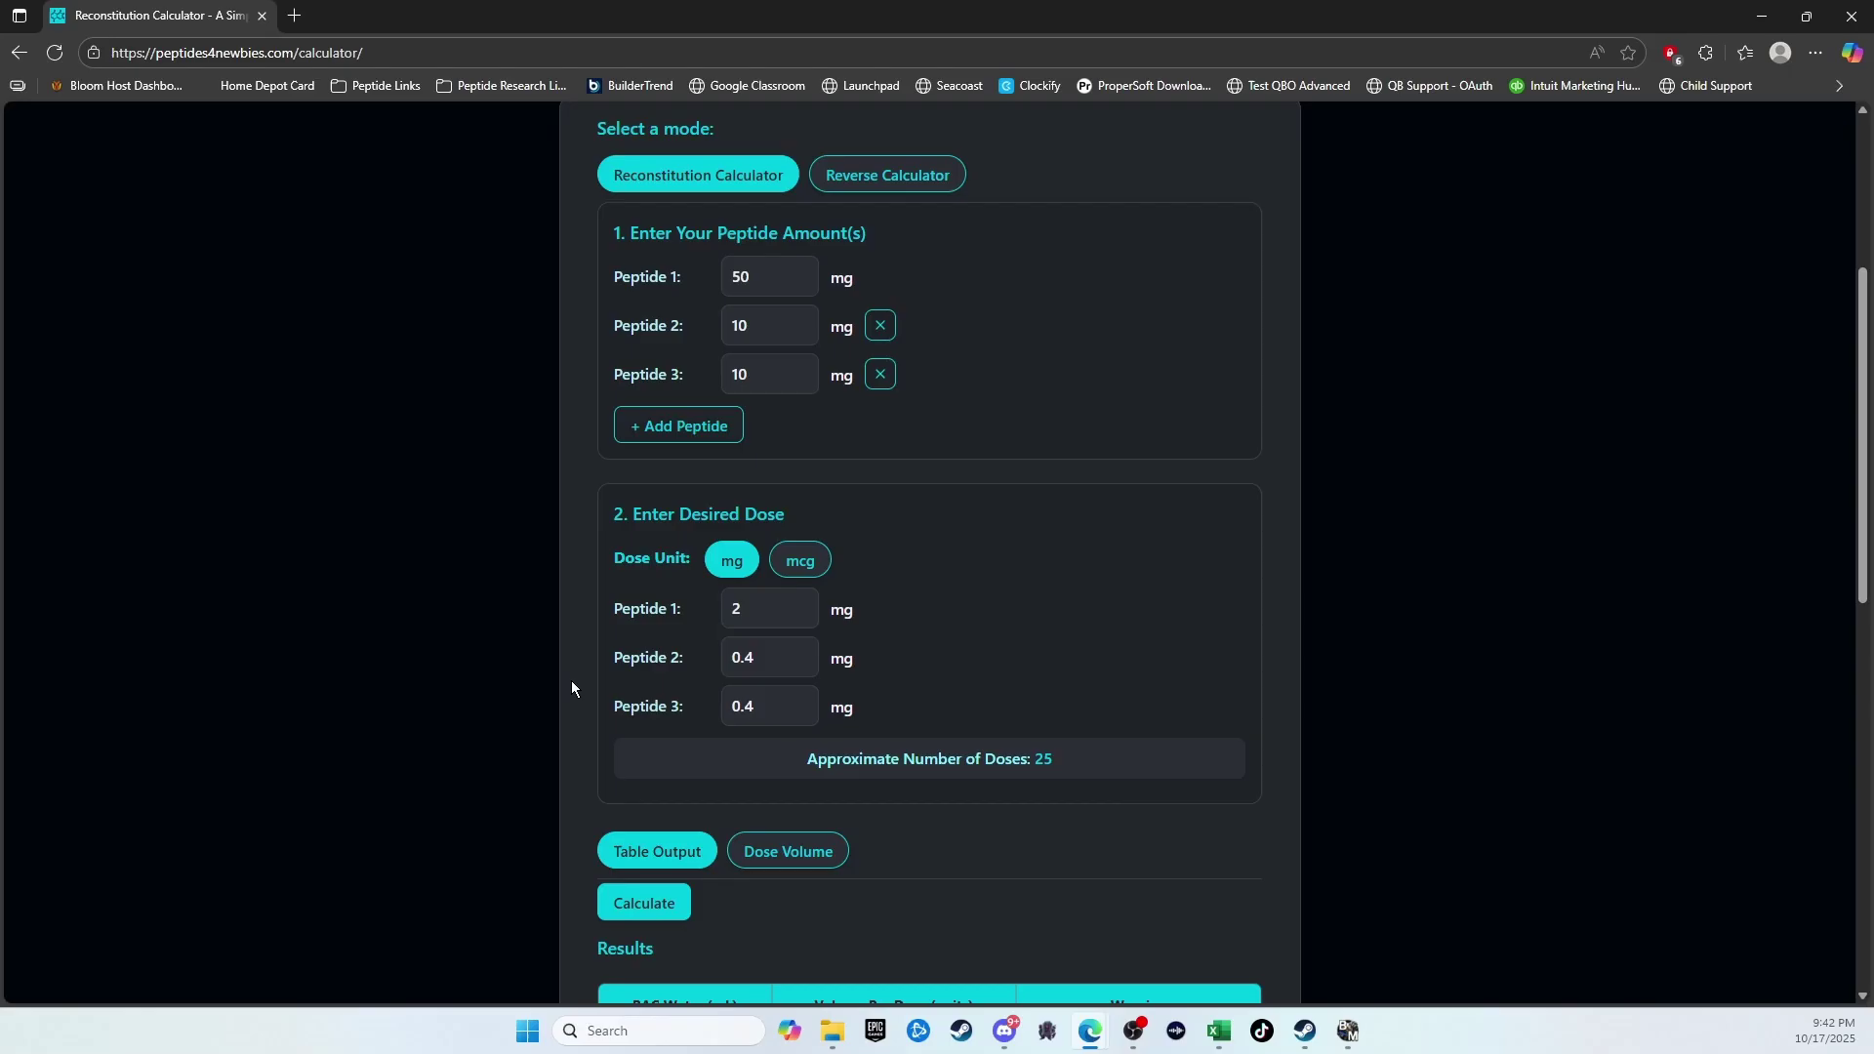
Step: Use Dose Volume with 25 units per dose to get 6.25 mL of BAC water
click(746, 851)
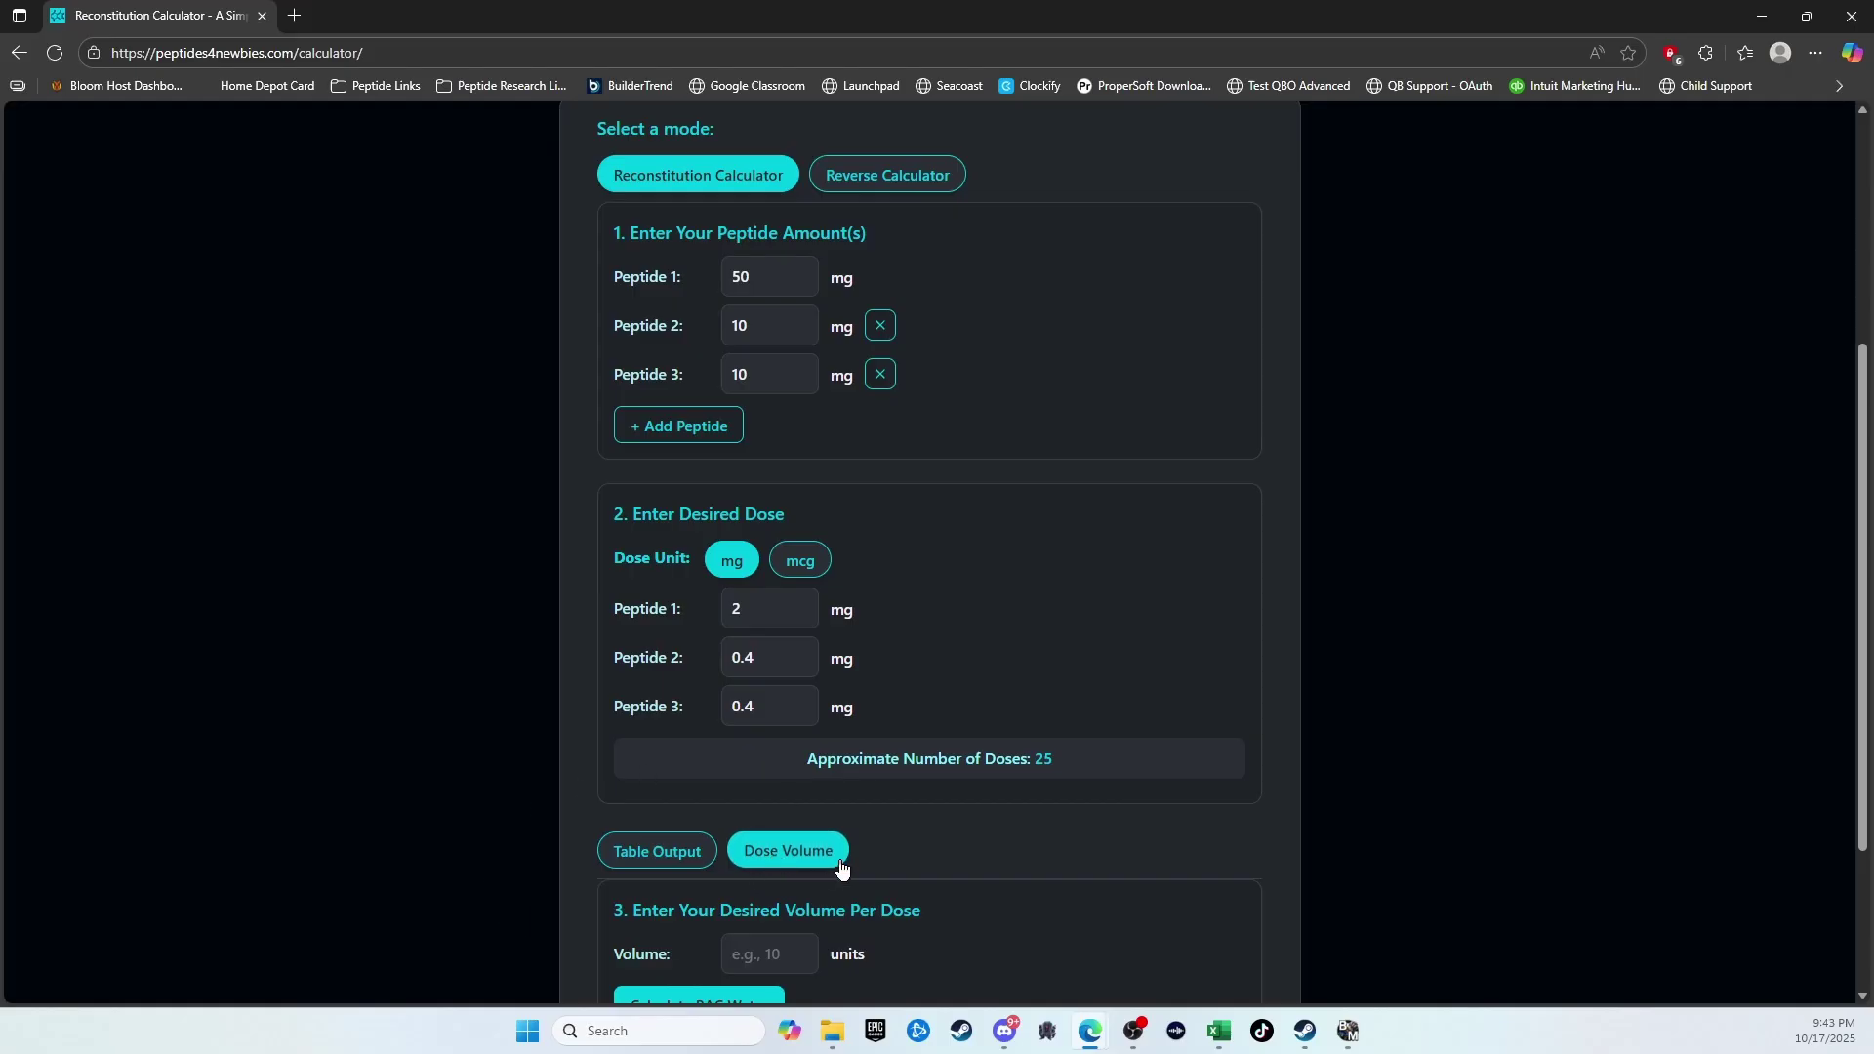
scroll(850, 855, down, 1)
scroll(851, 859, down, 2)
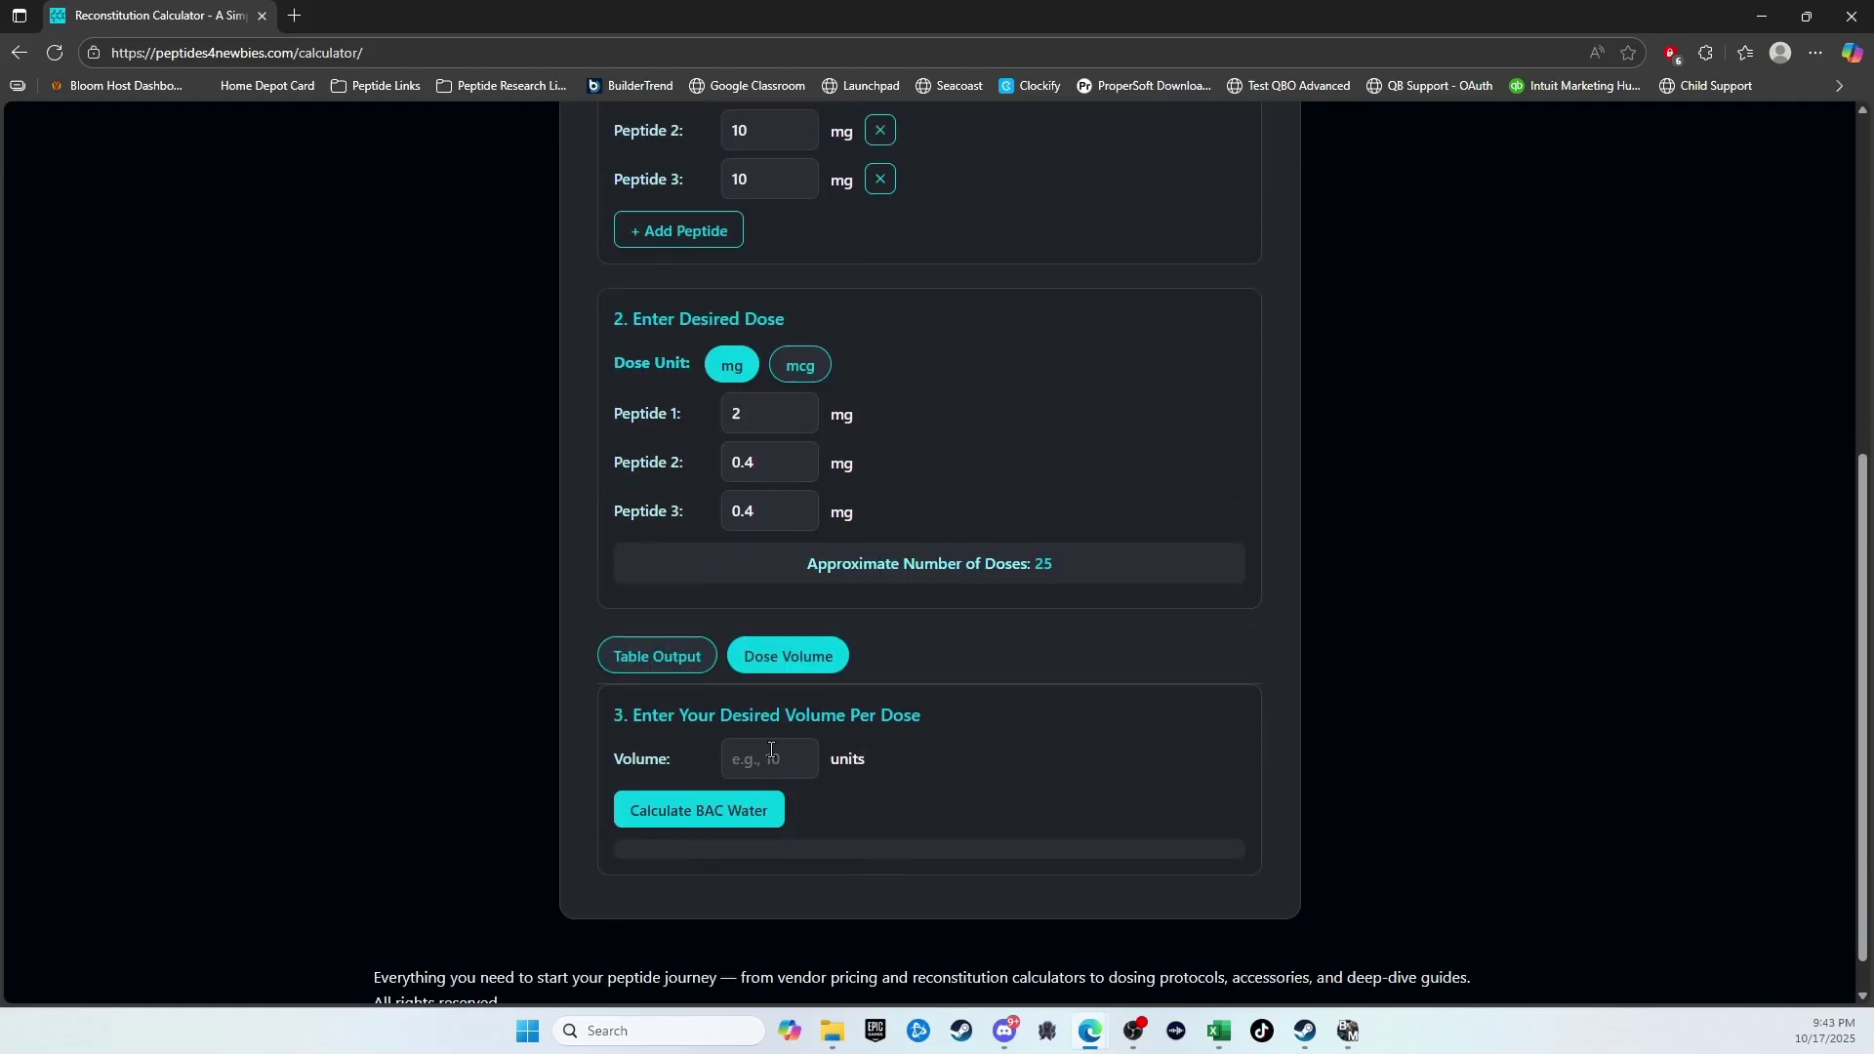
click(757, 932)
text(25)
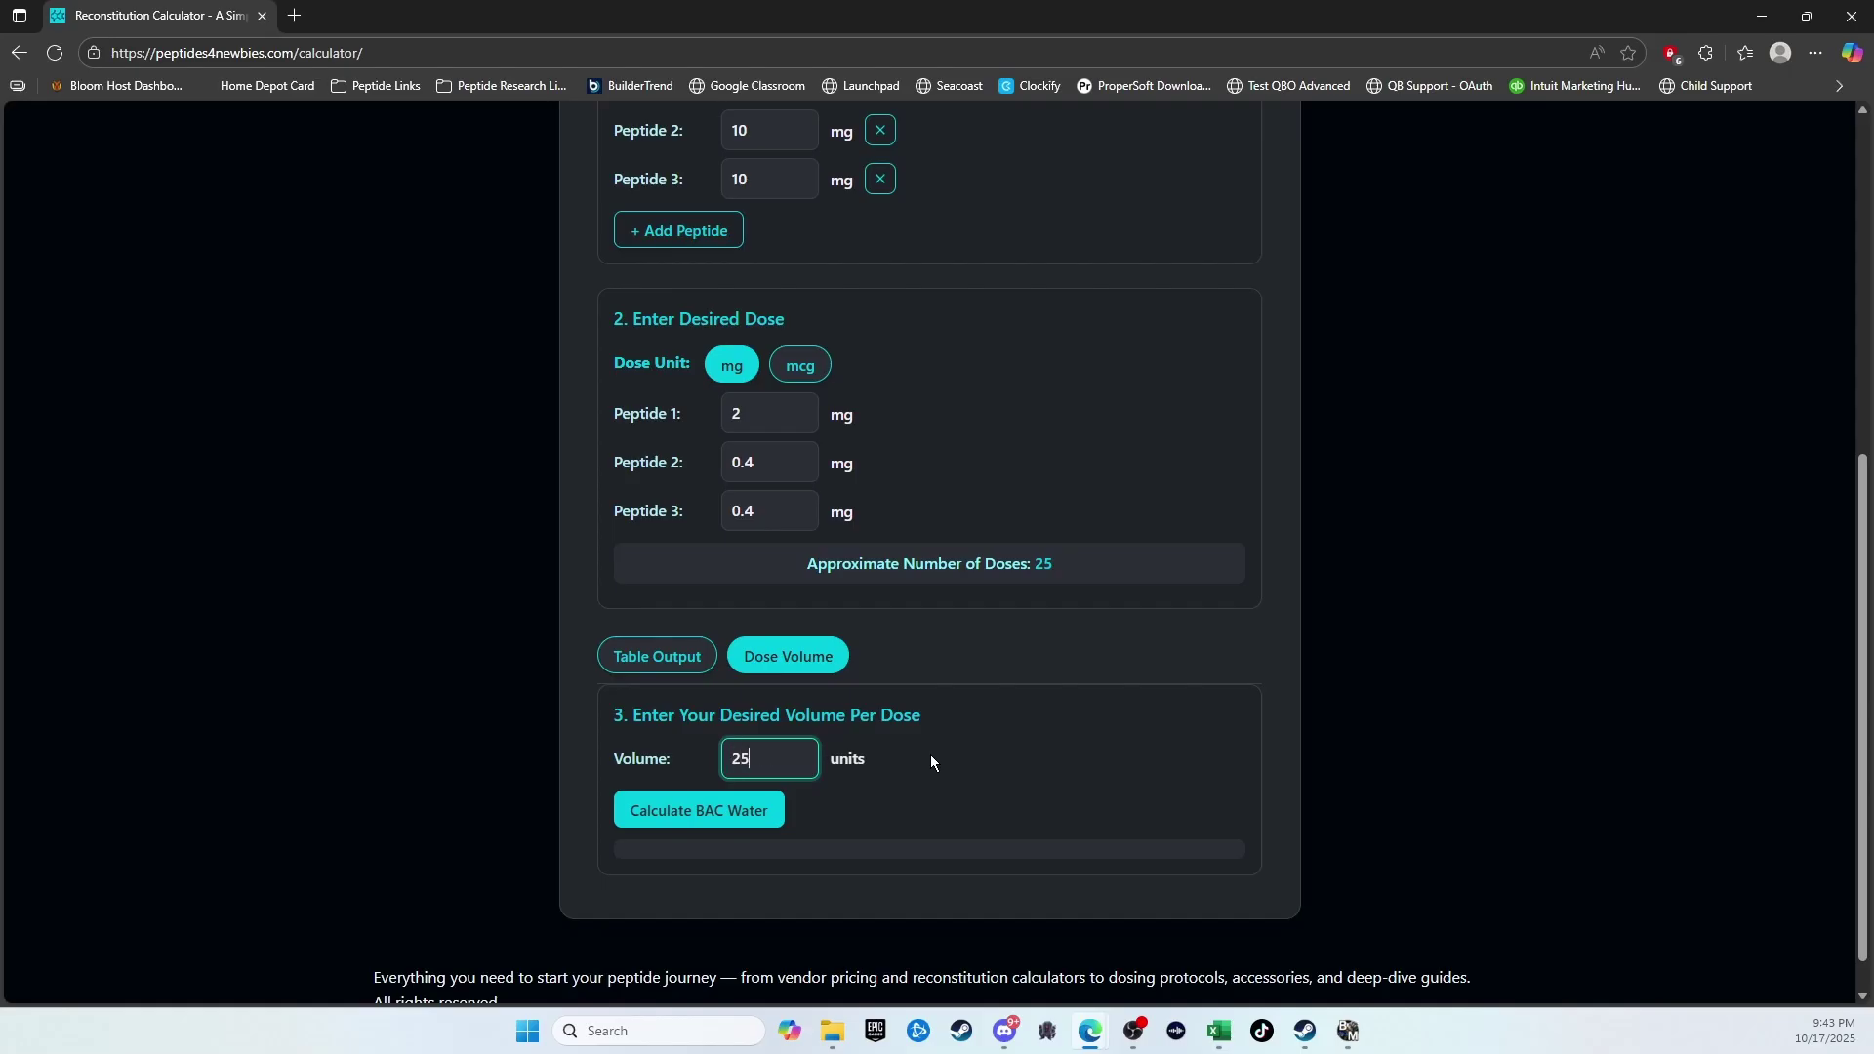
click(693, 820)
drag(822, 865, 1027, 858)
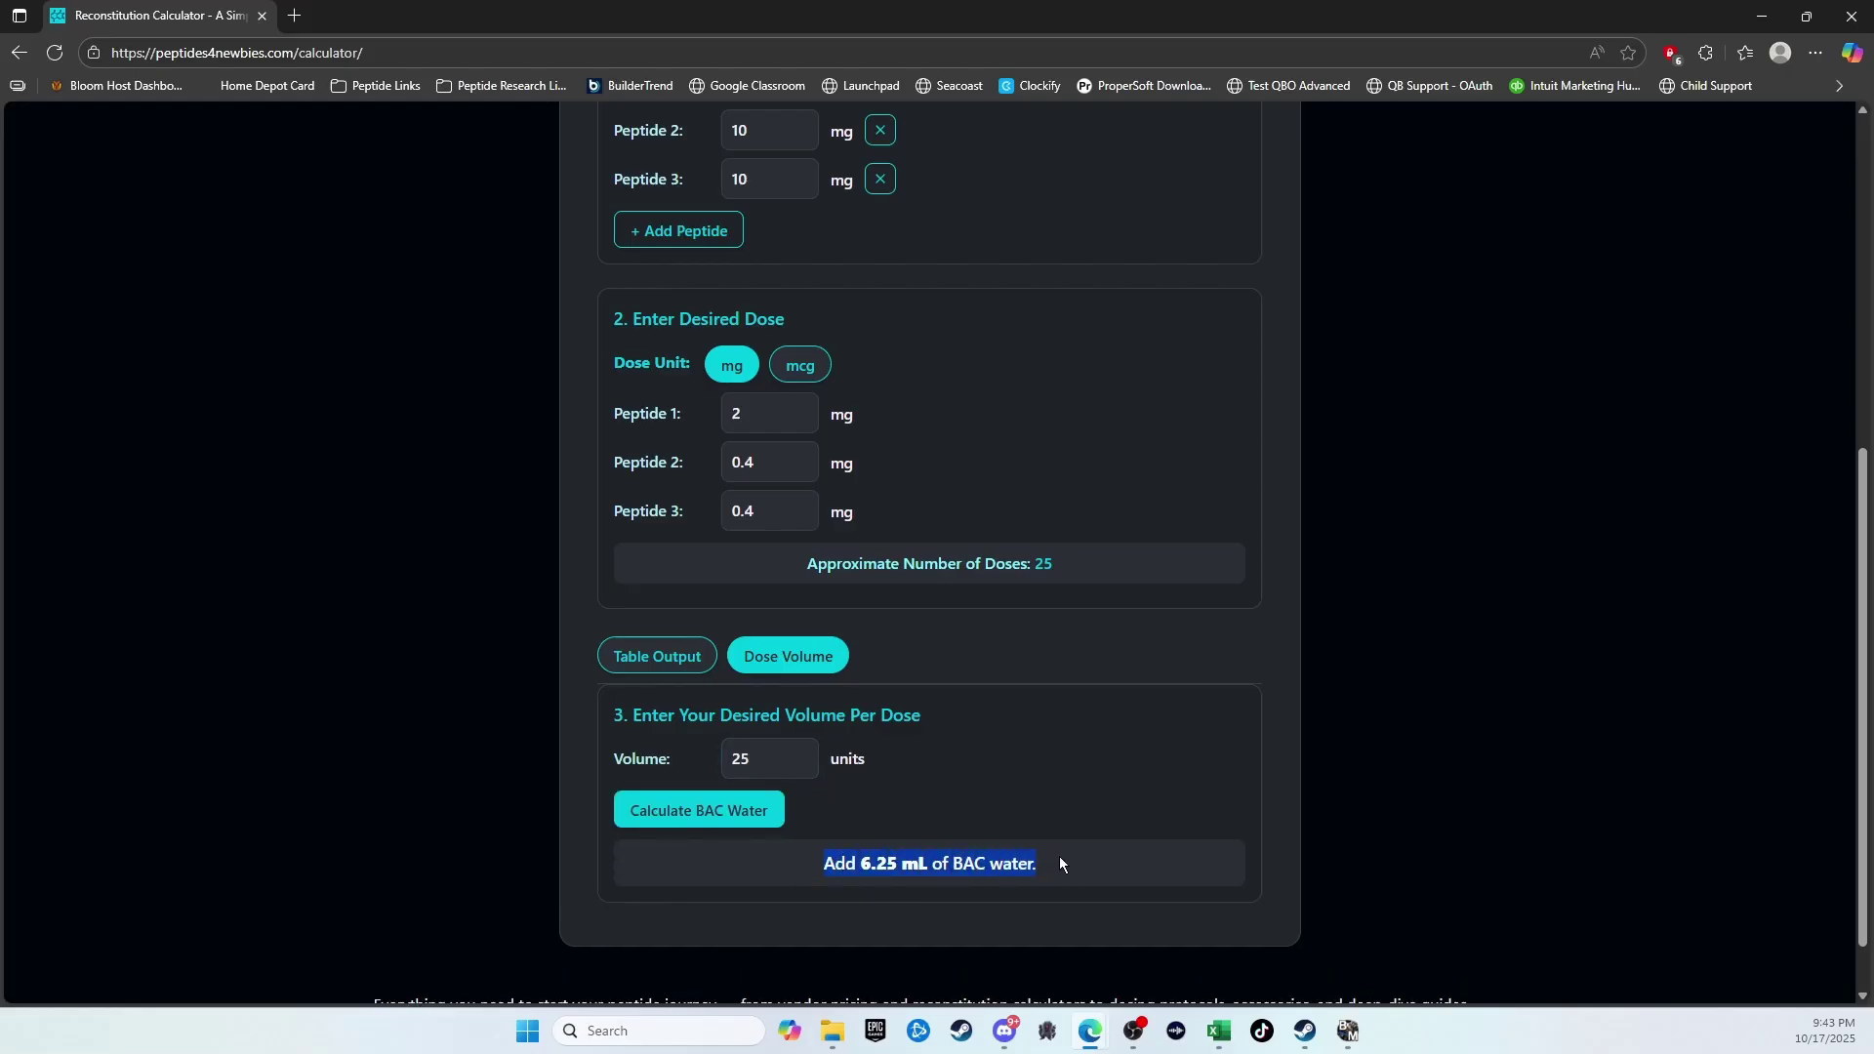
click(419, 686)
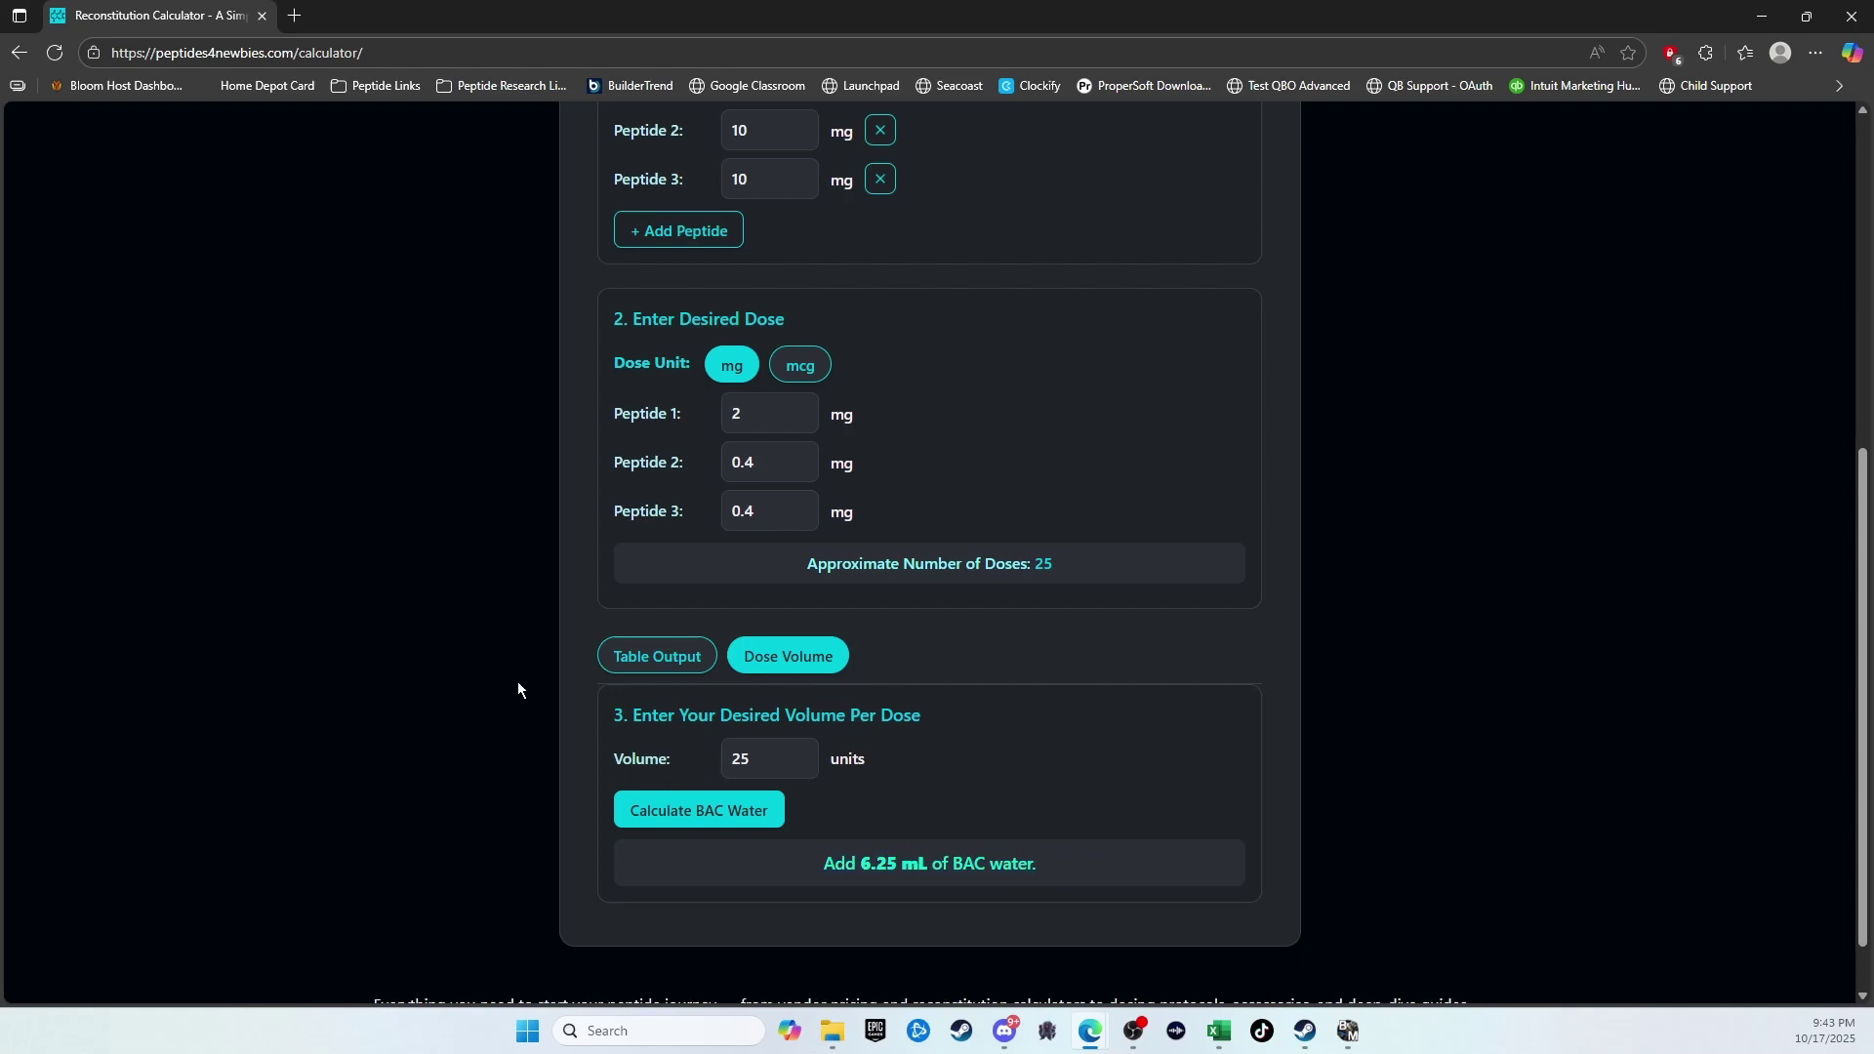
scroll(519, 690, up, 5)
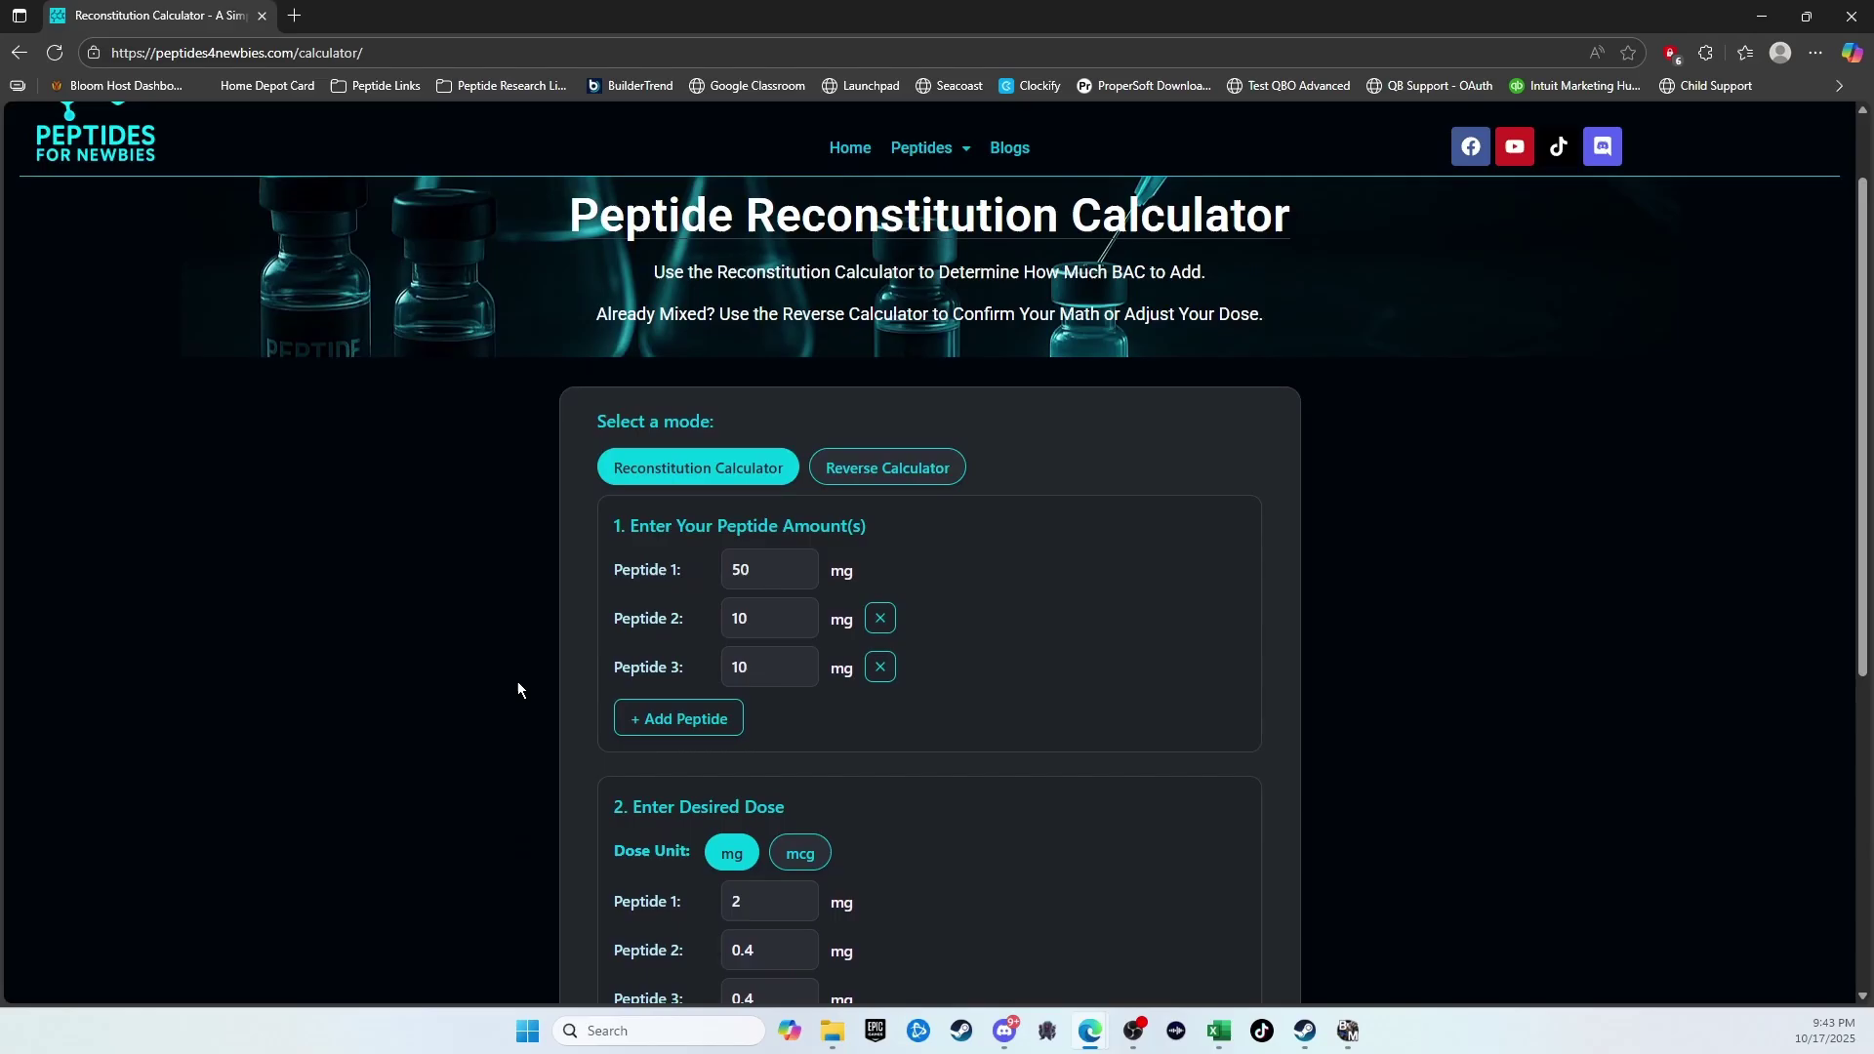
scroll(518, 689, down, 4)
scroll(519, 689, up, 1)
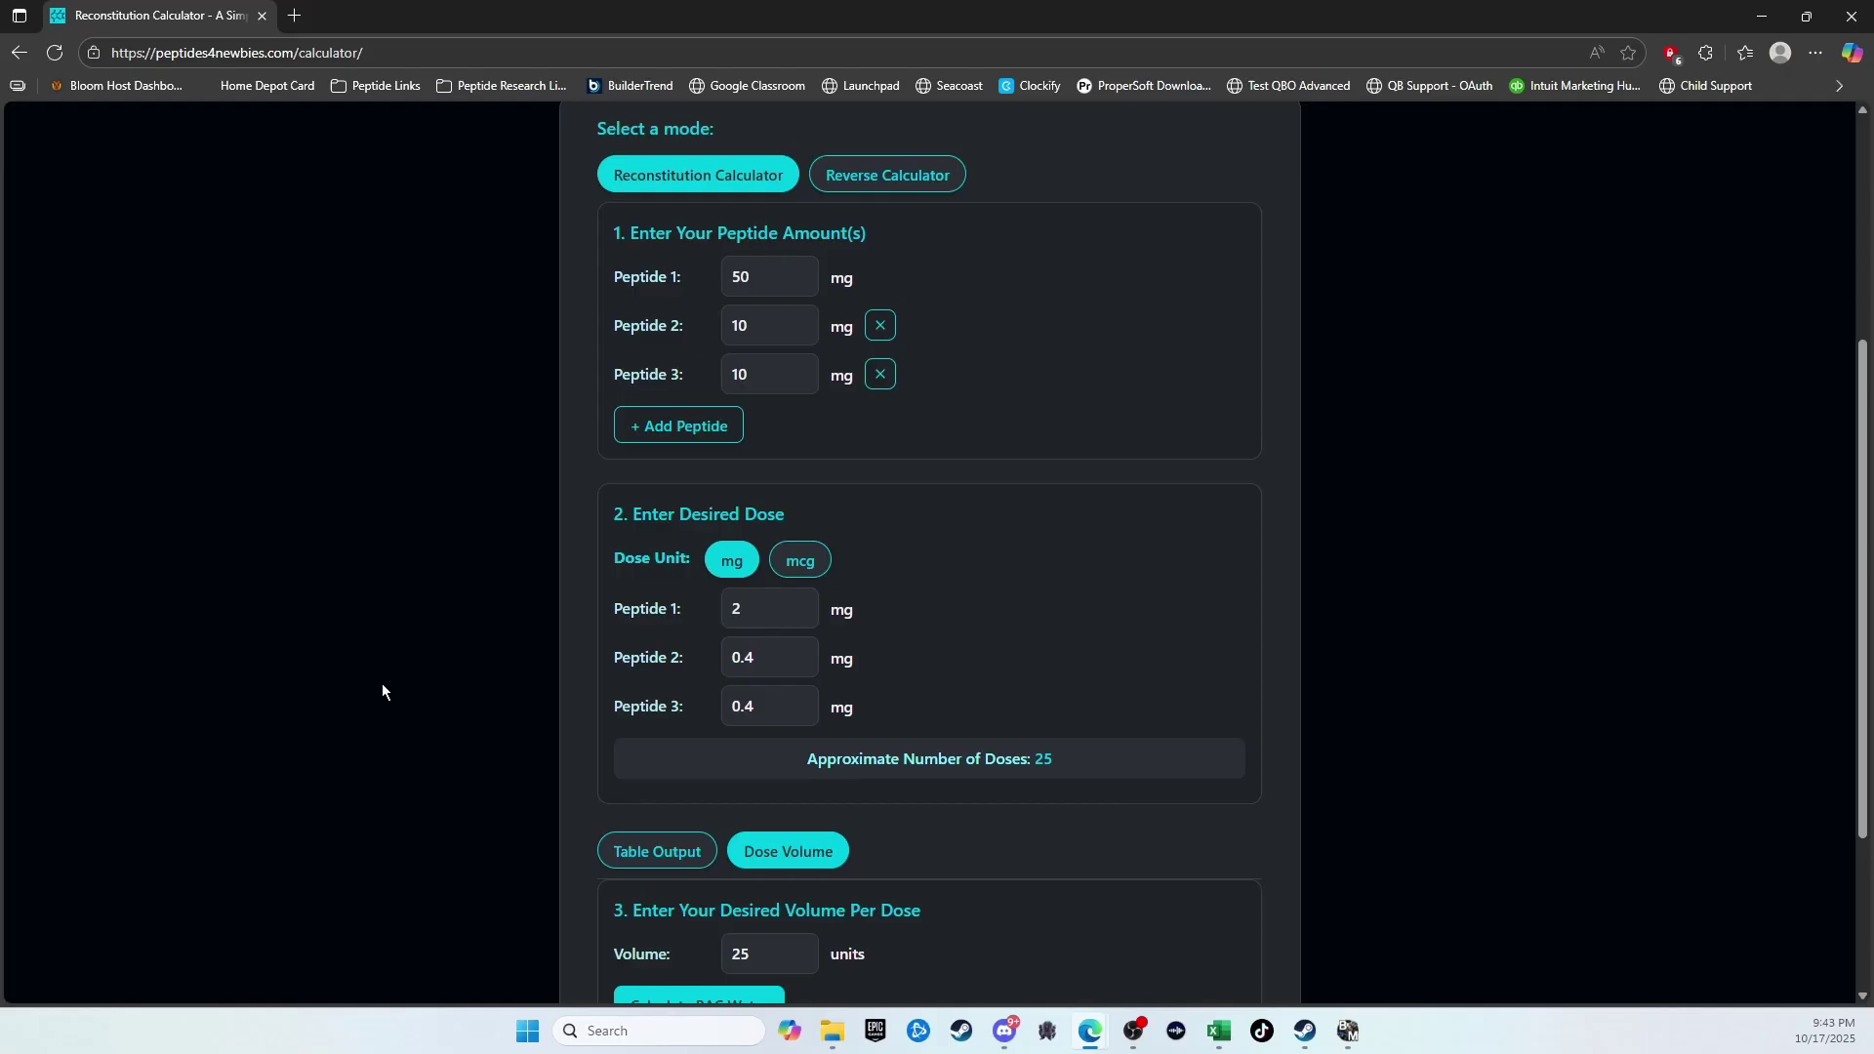
scroll(383, 683, up, 4)
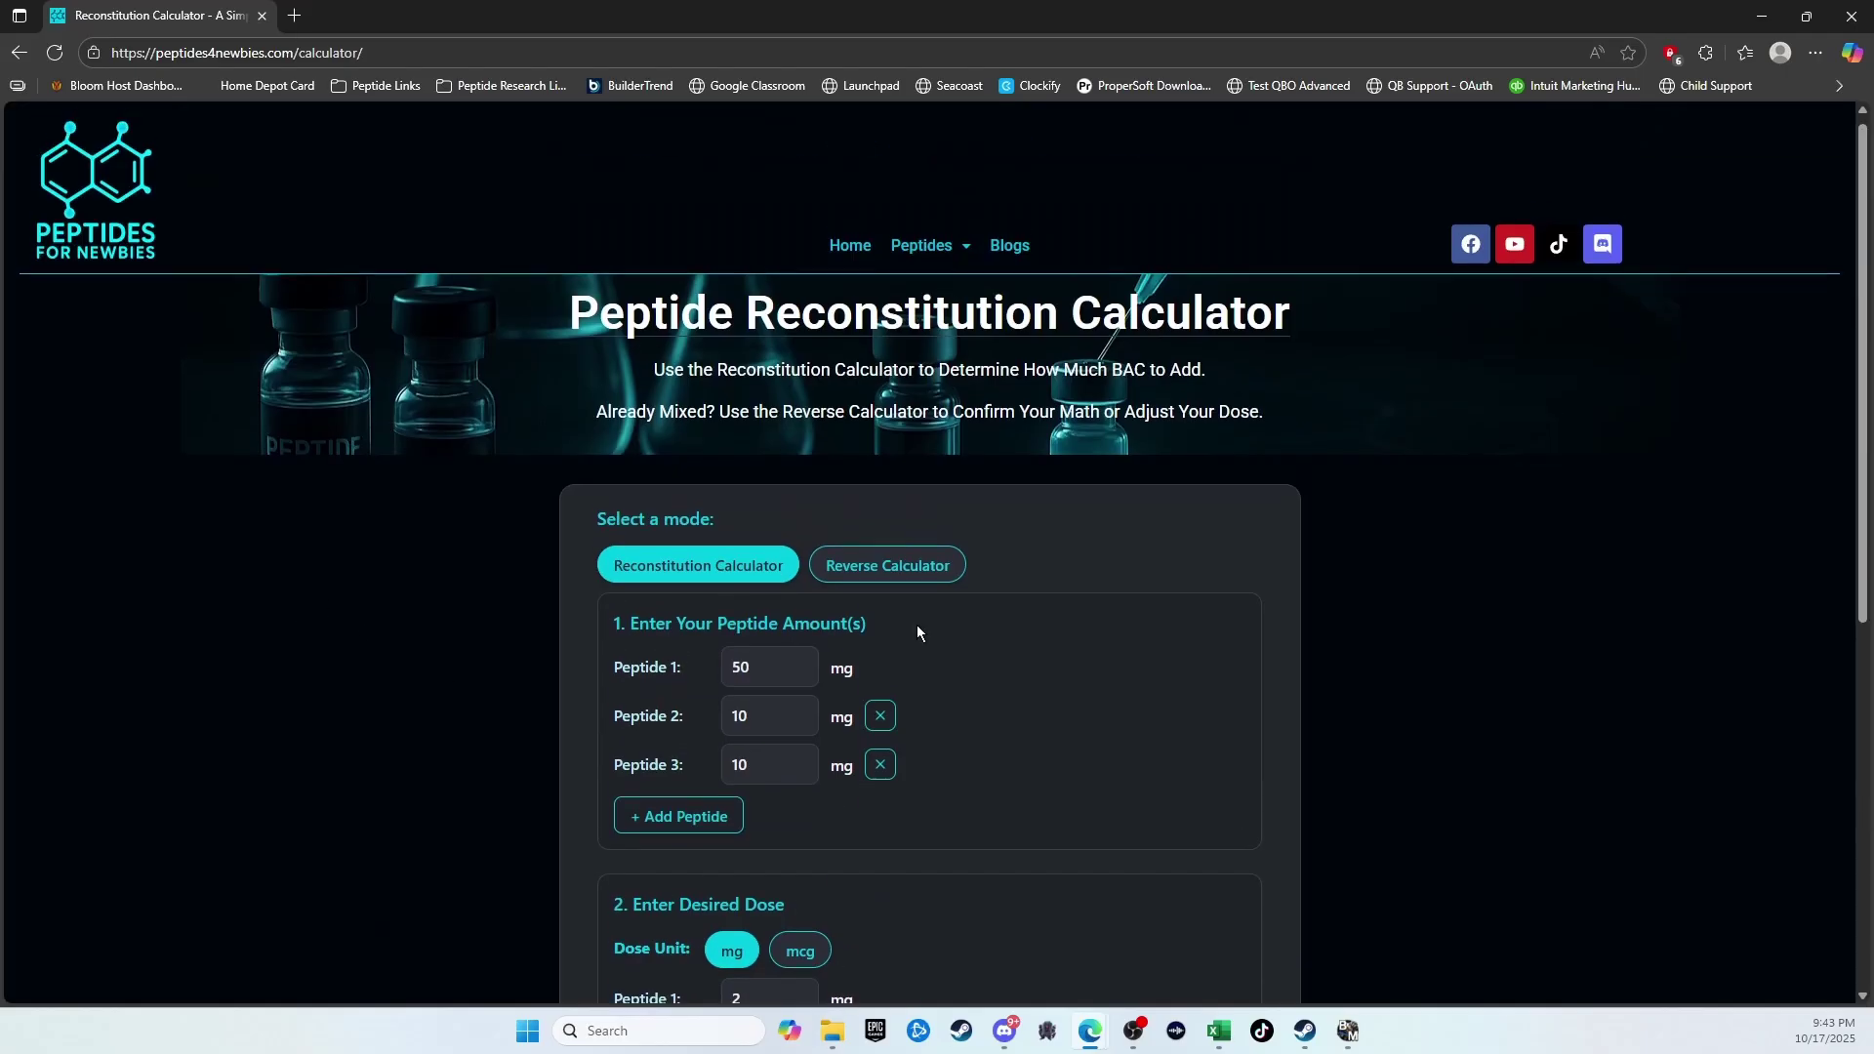
Step: Switch to the Reverse Calculator, keep only Peptide 1, and set it to 15 mg
click(909, 567)
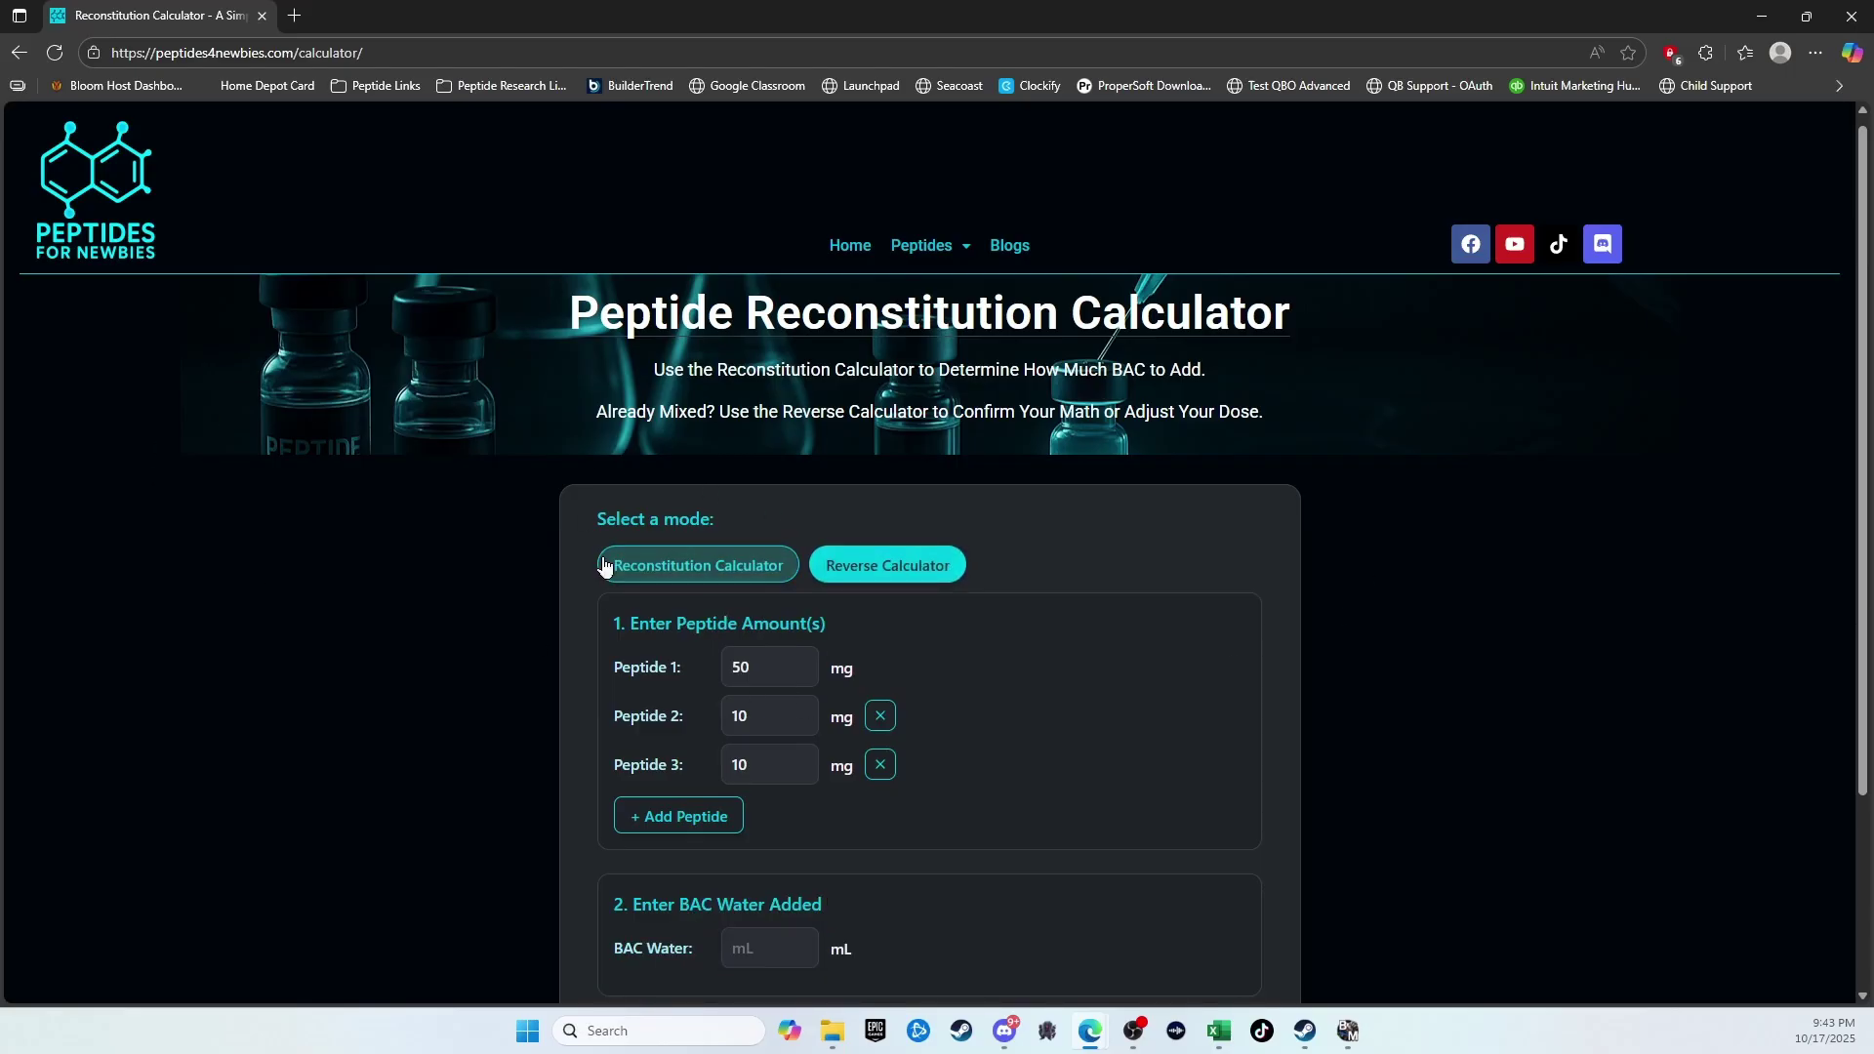
click(880, 765)
click(880, 716)
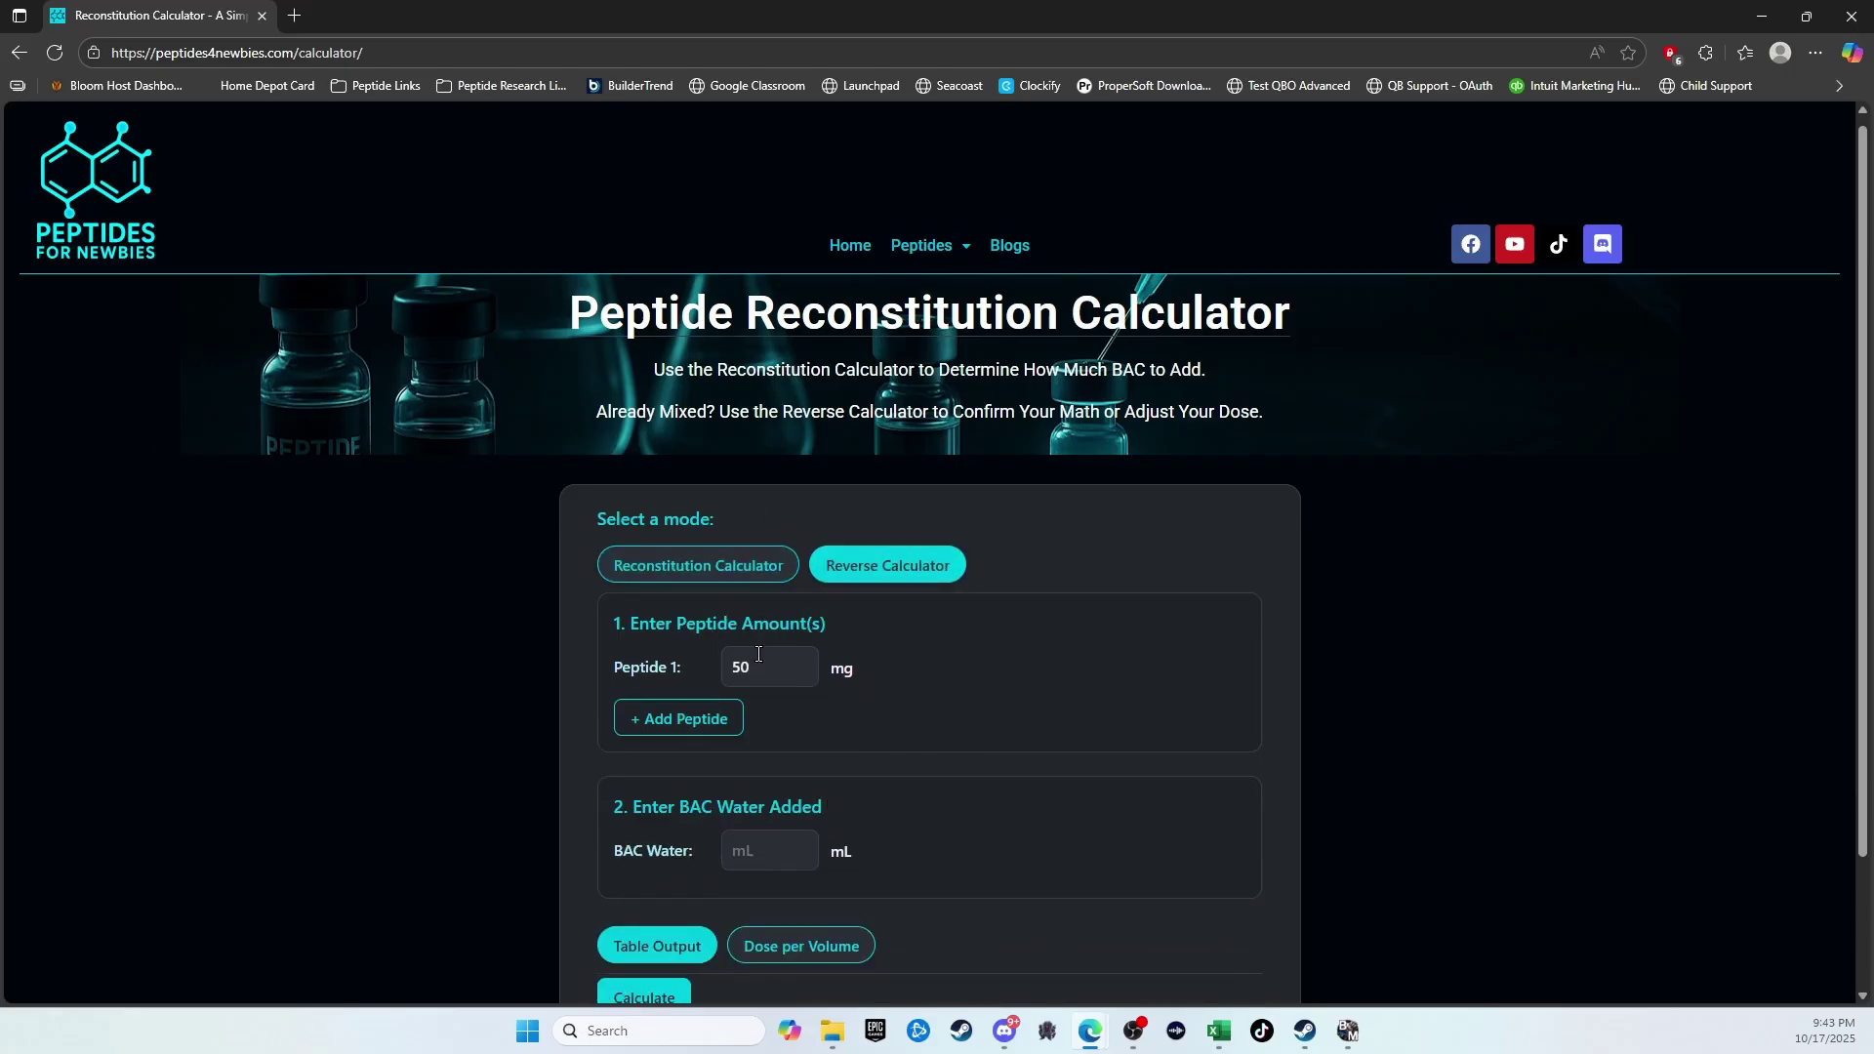
drag(776, 667, 676, 670)
text(15)
click(1182, 724)
Step: Enter 2 mL as the BAC water amount
scroll(941, 750, down, 2)
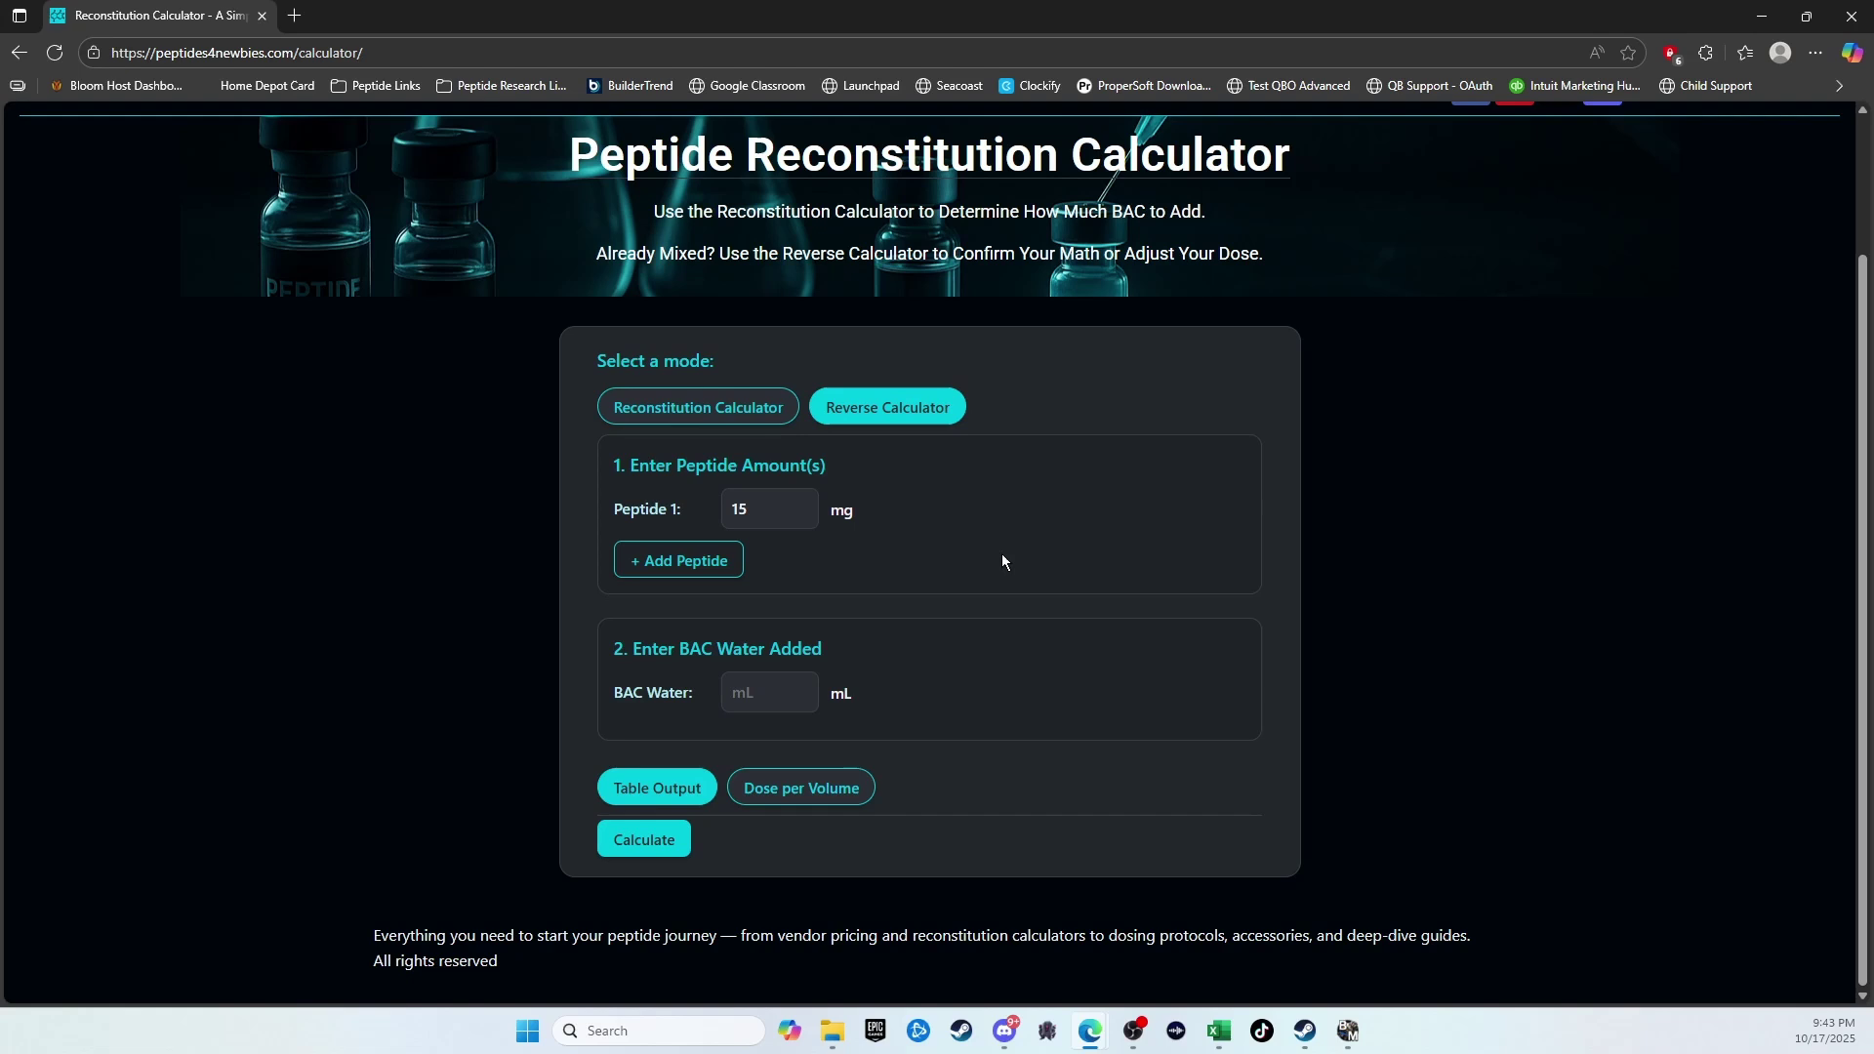
click(752, 689)
text(2)
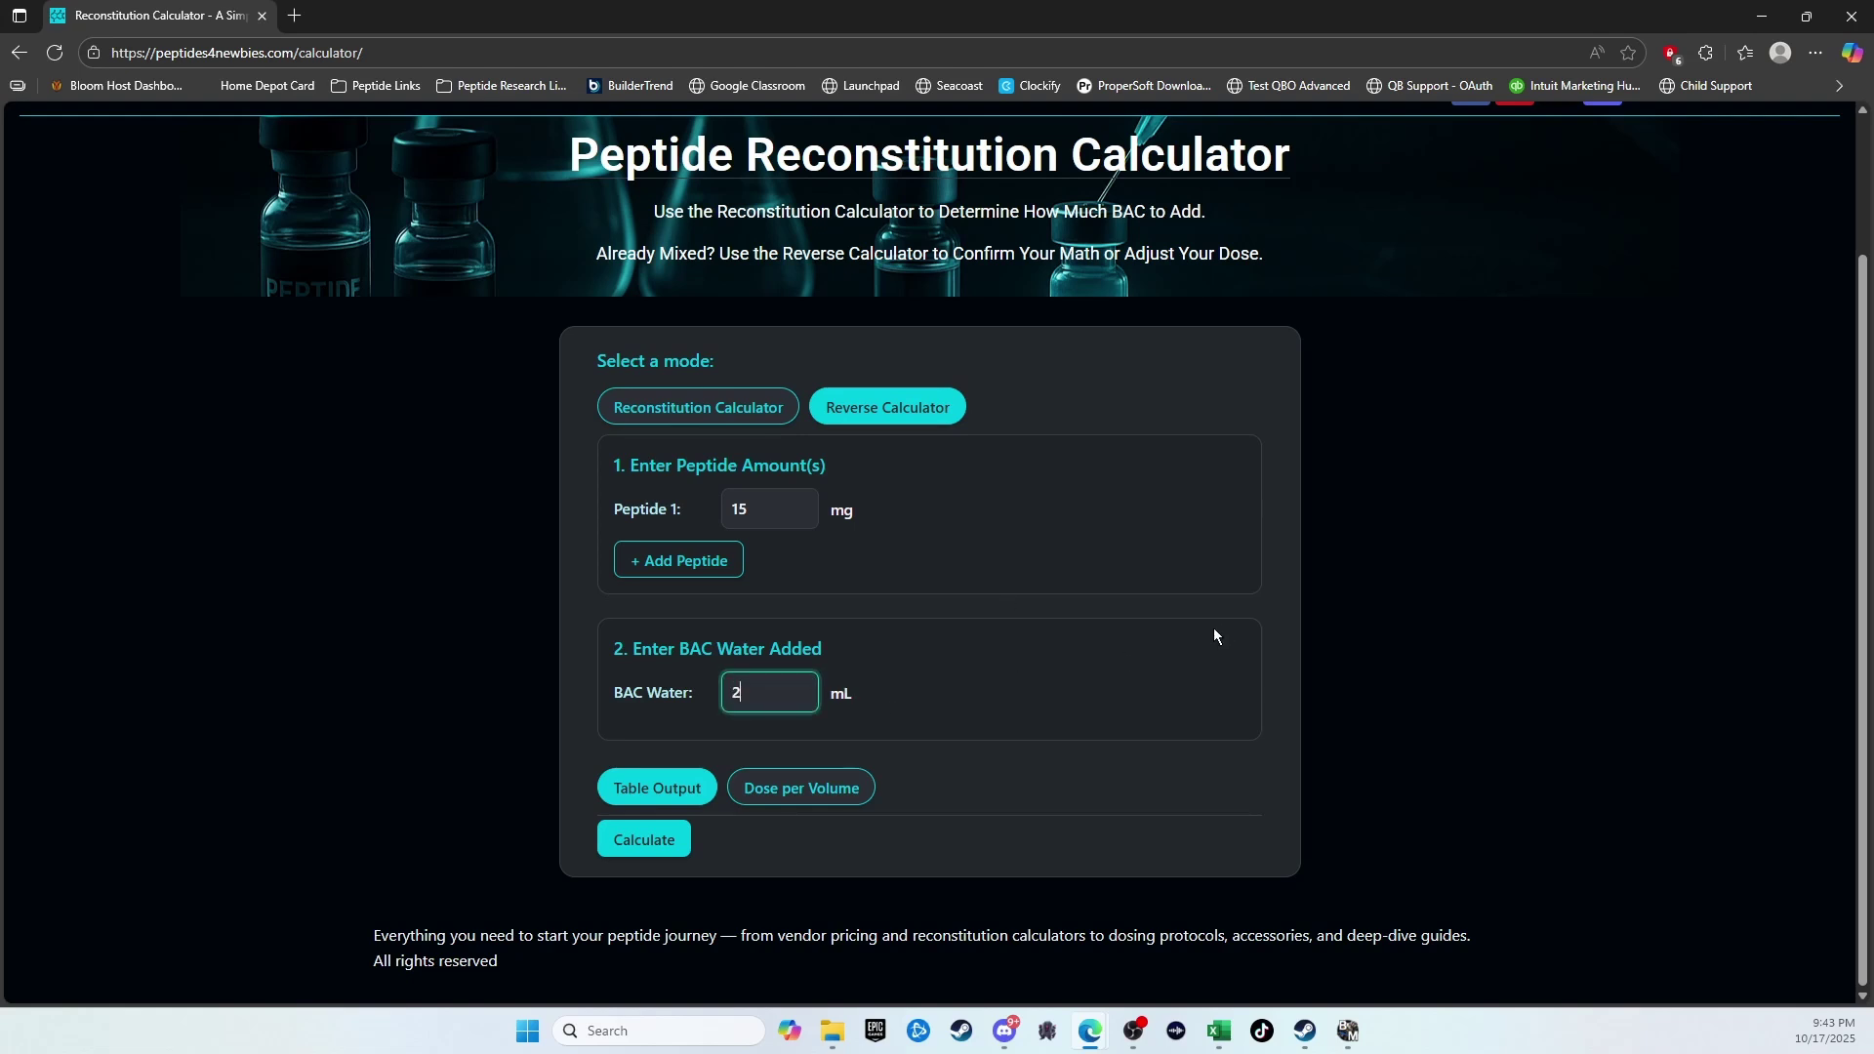
click(1111, 725)
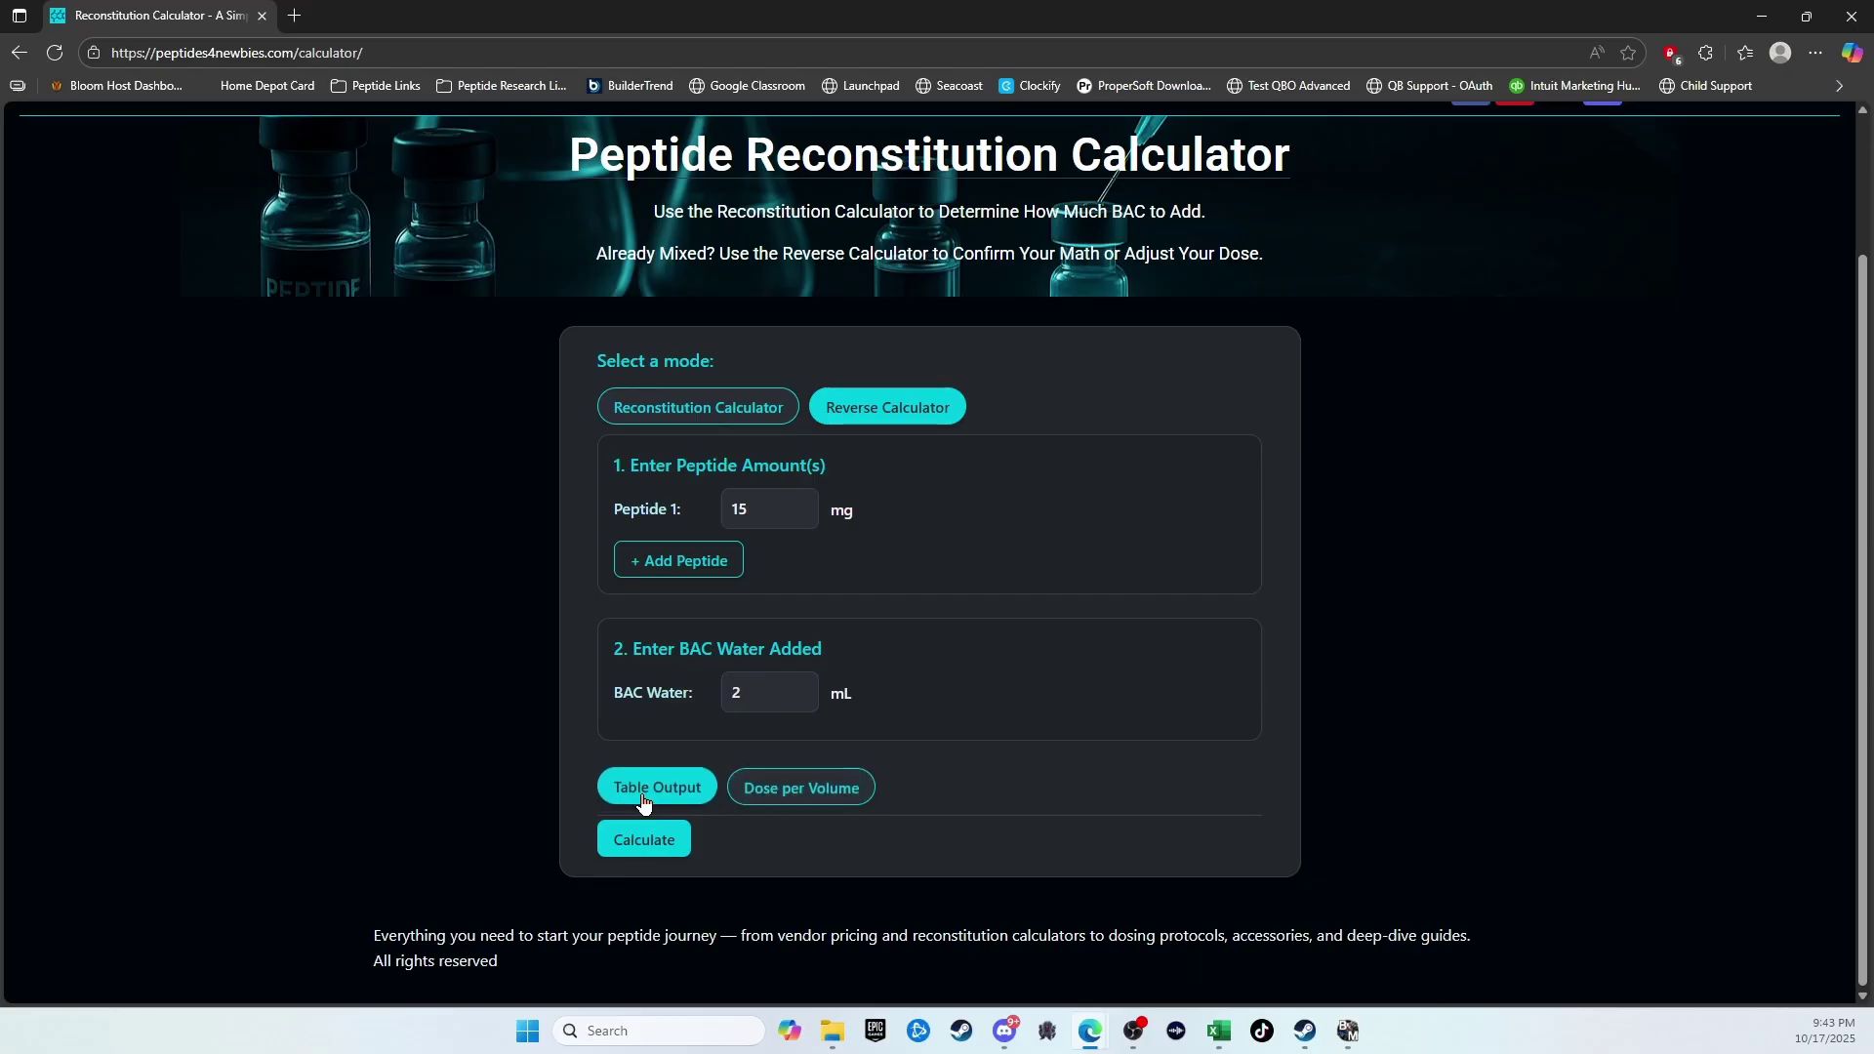
click(803, 791)
Step: Calculate the units-to-dose table for 15 mg in 2 mL, showing 0.600 mg at 8 units
click(647, 836)
scroll(512, 365, up, 4)
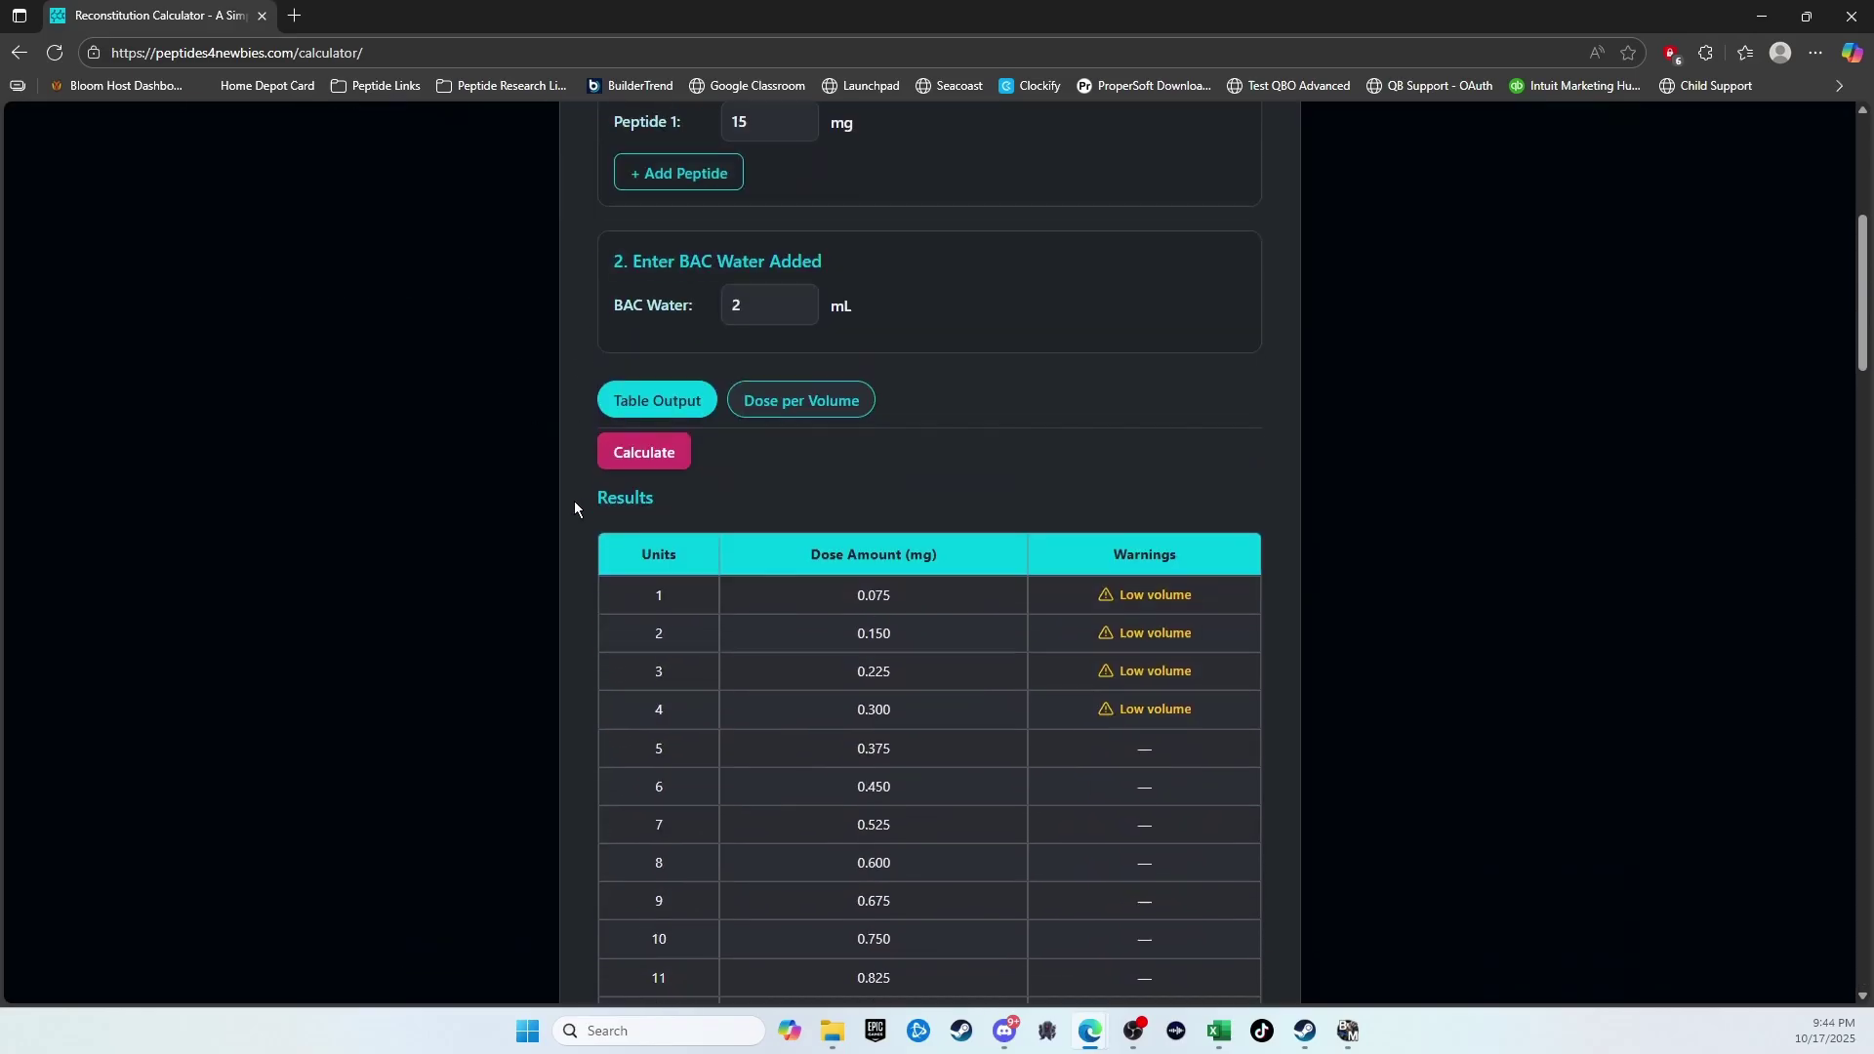
scroll(574, 500, down, 2)
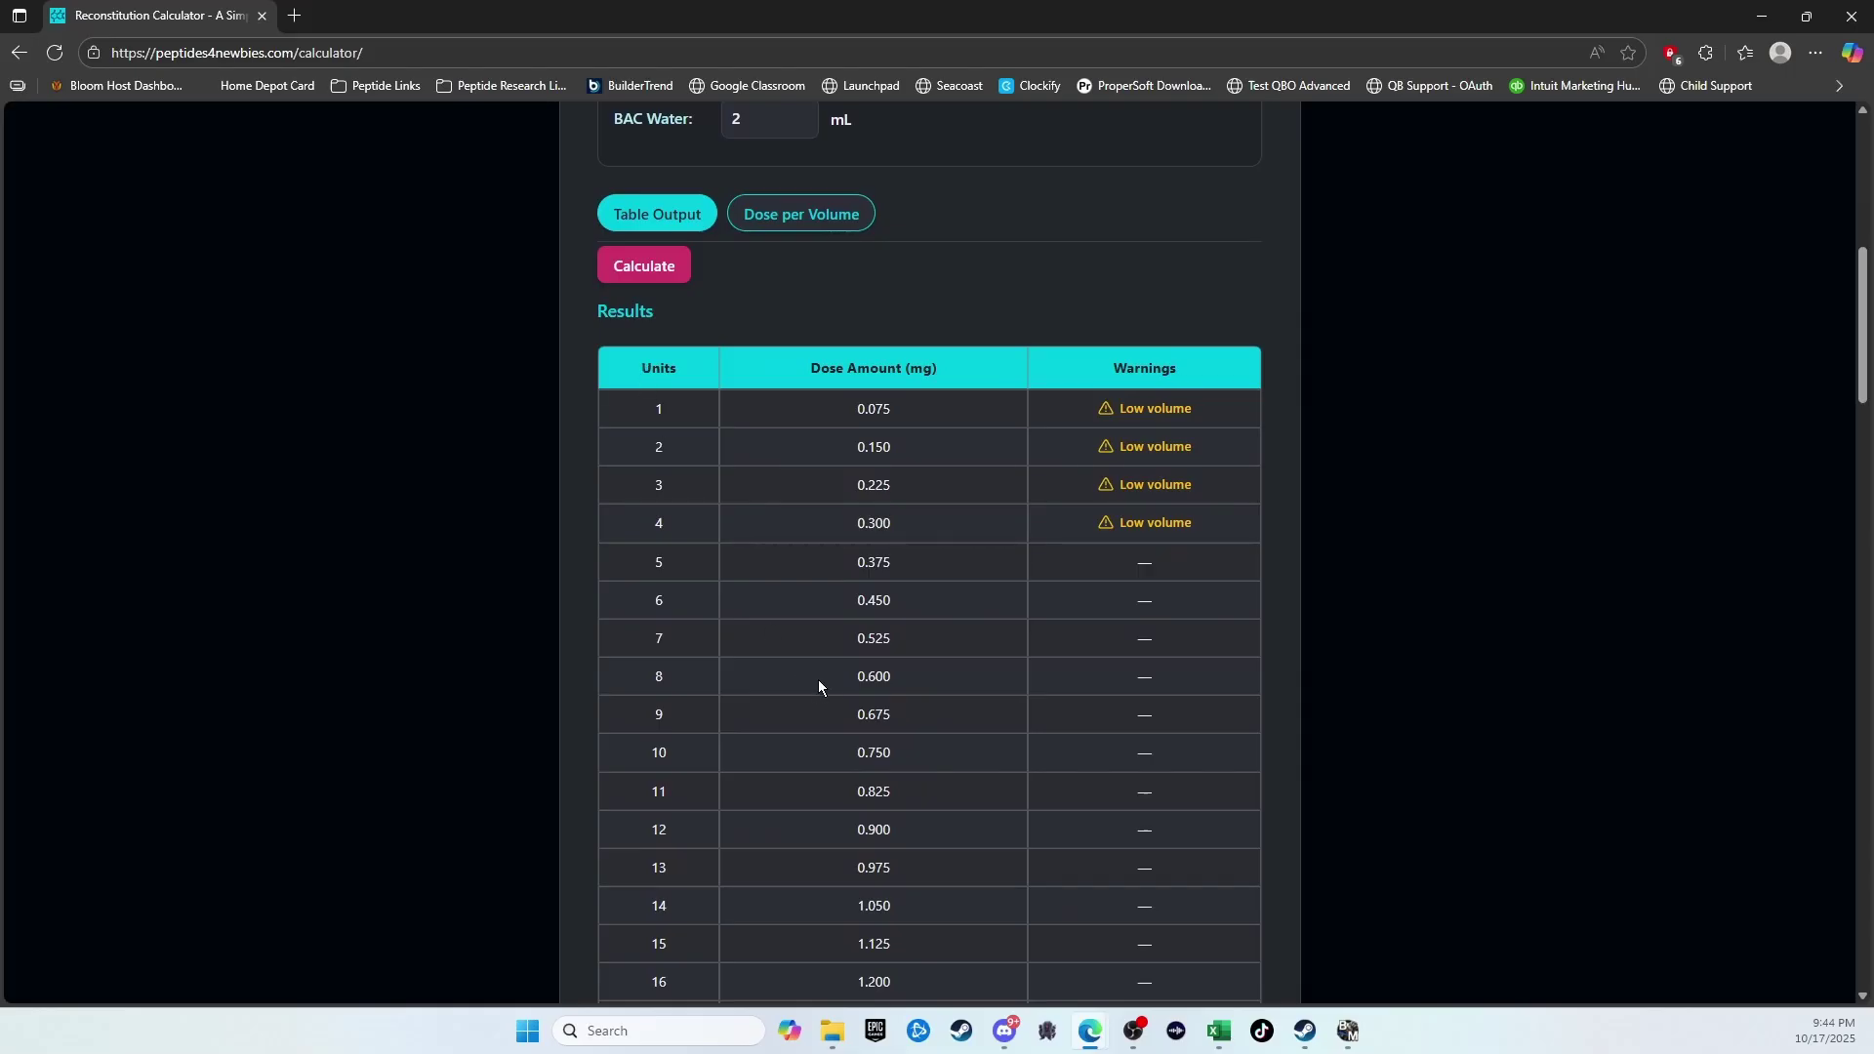
drag(818, 679, 902, 675)
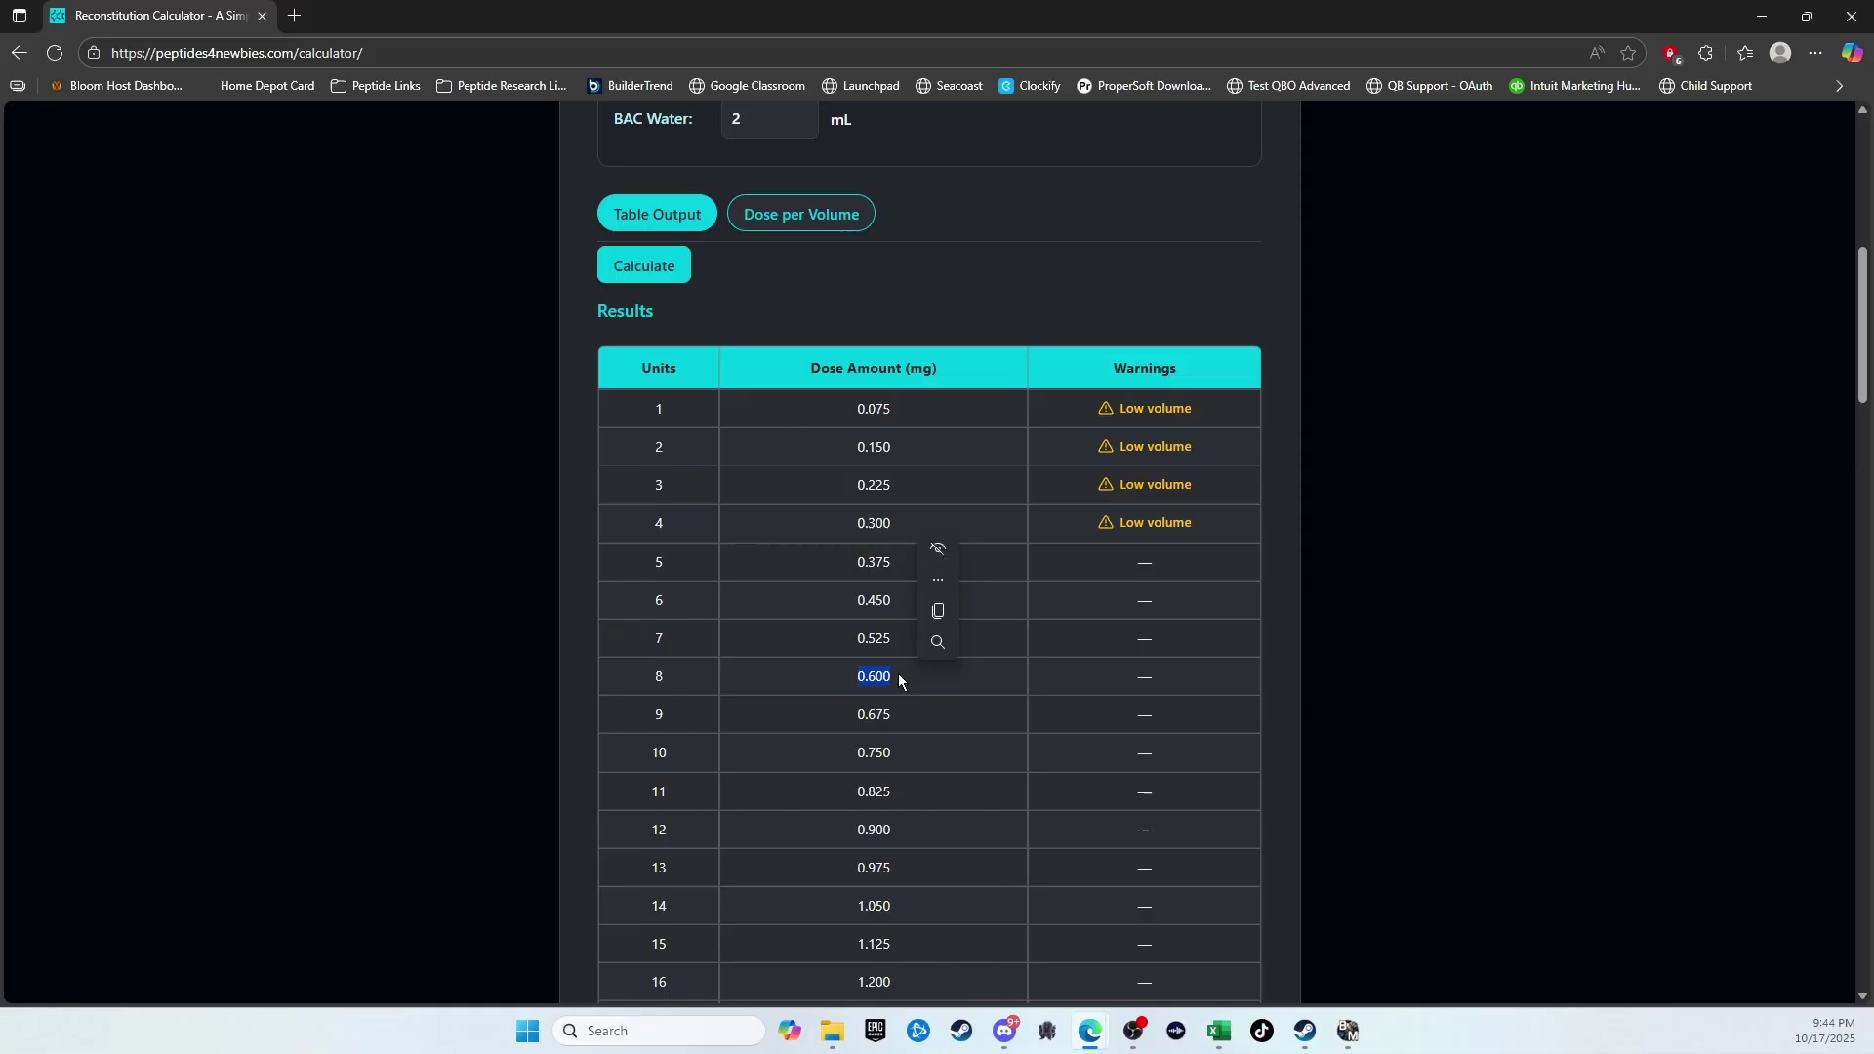
click(495, 689)
Step: Scroll the results table down to the 33-unit row, which gives 2.475 mg
scroll(608, 663, down, 3)
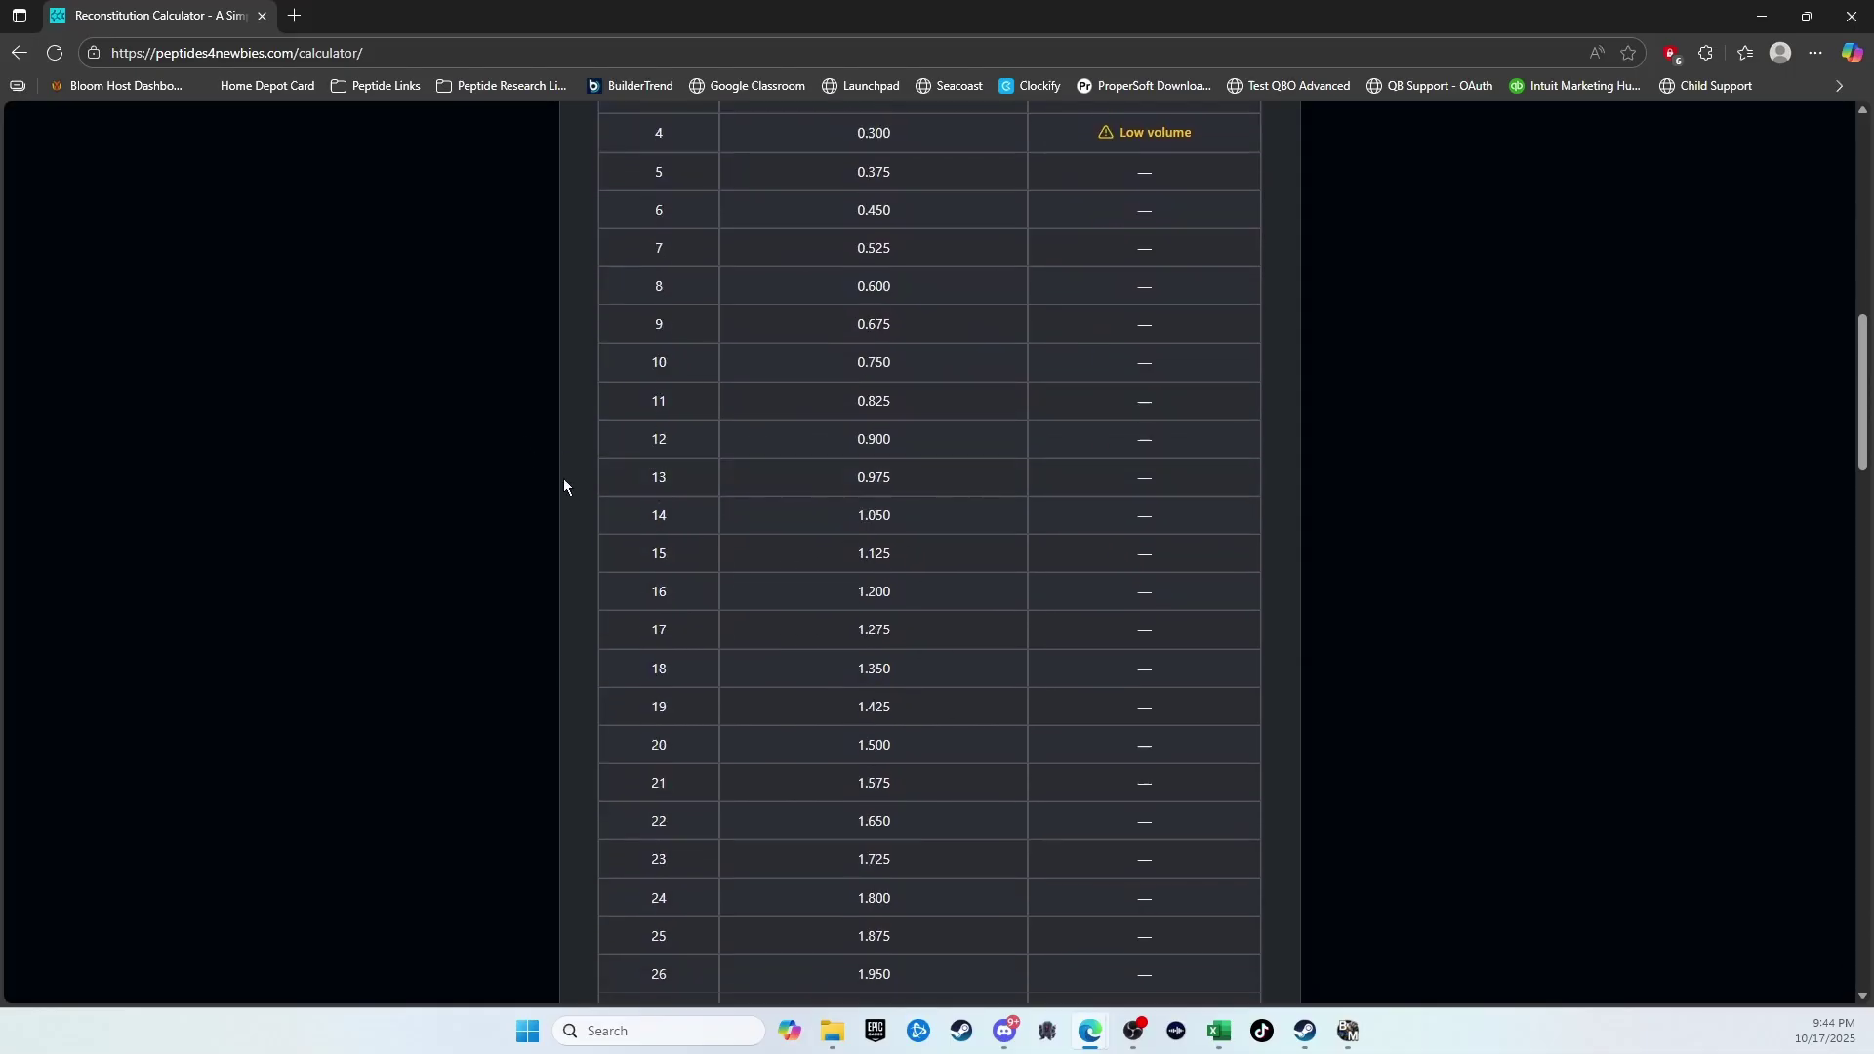
scroll(570, 483, down, 2)
scroll(568, 480, up, 3)
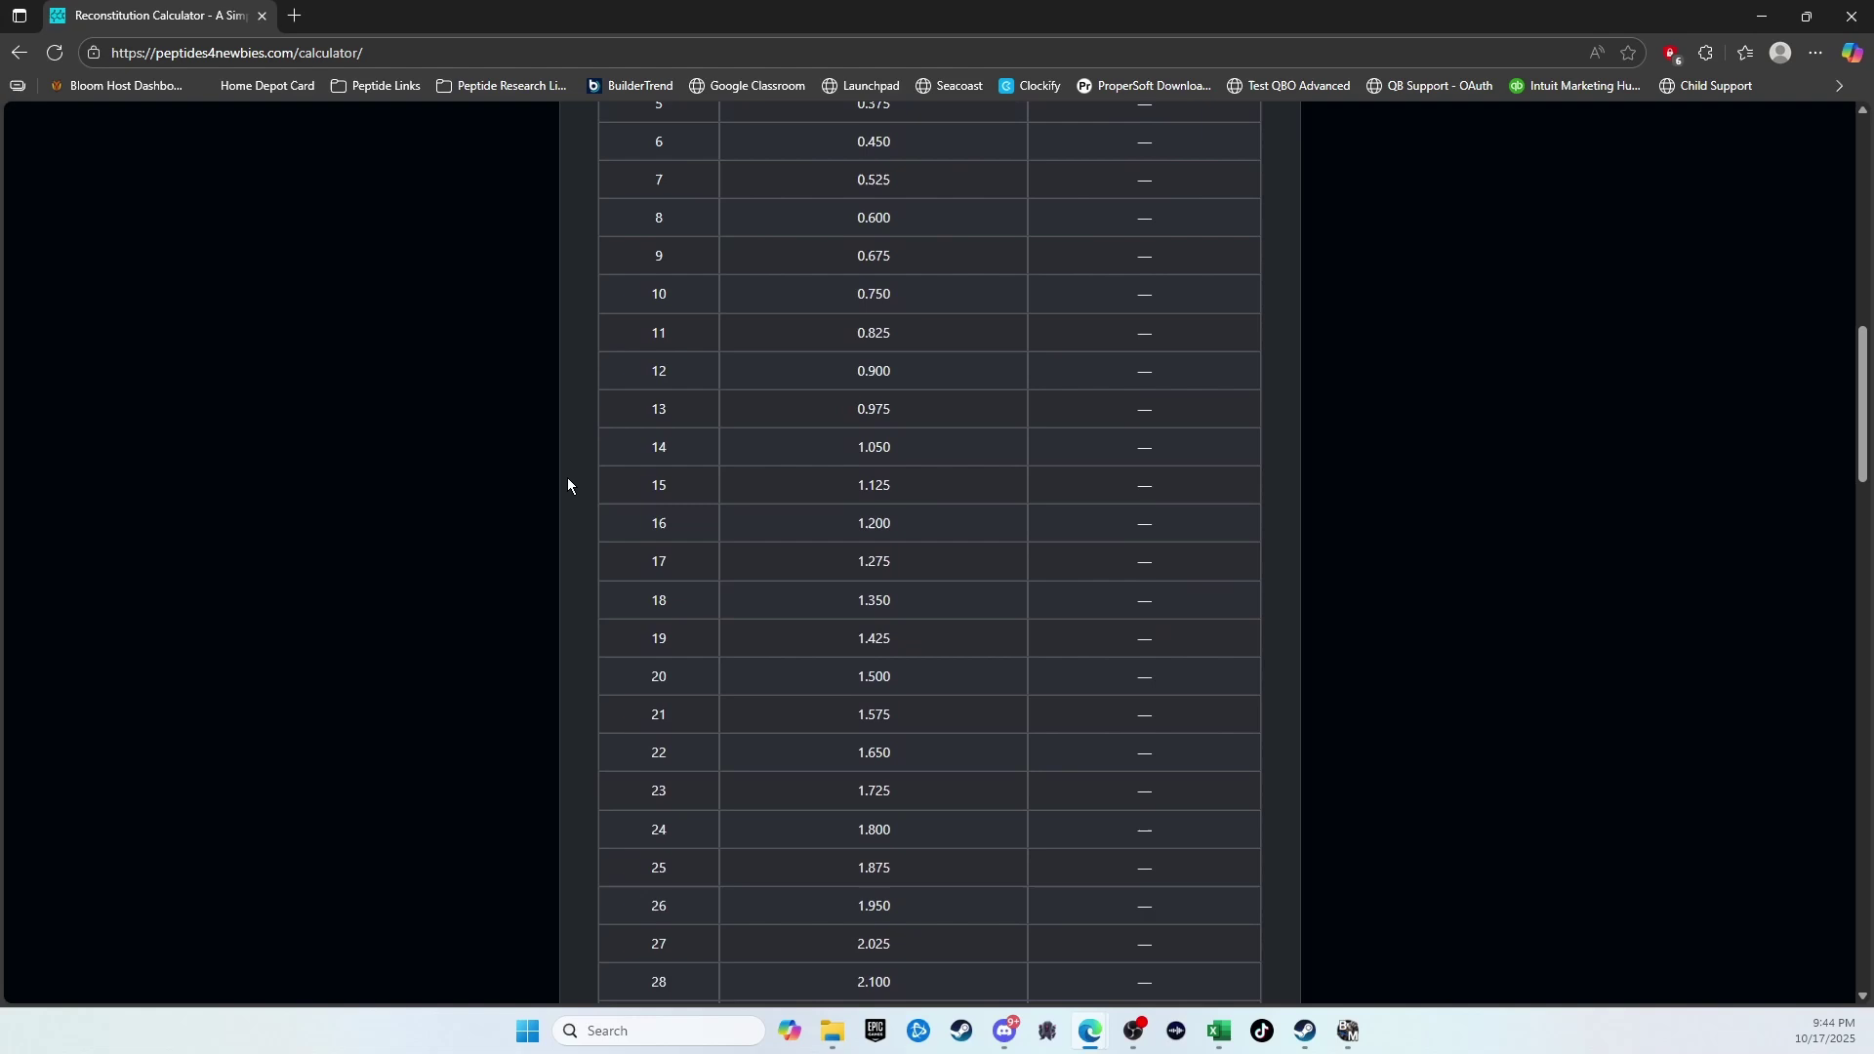
scroll(569, 484, up, 2)
scroll(569, 484, down, 5)
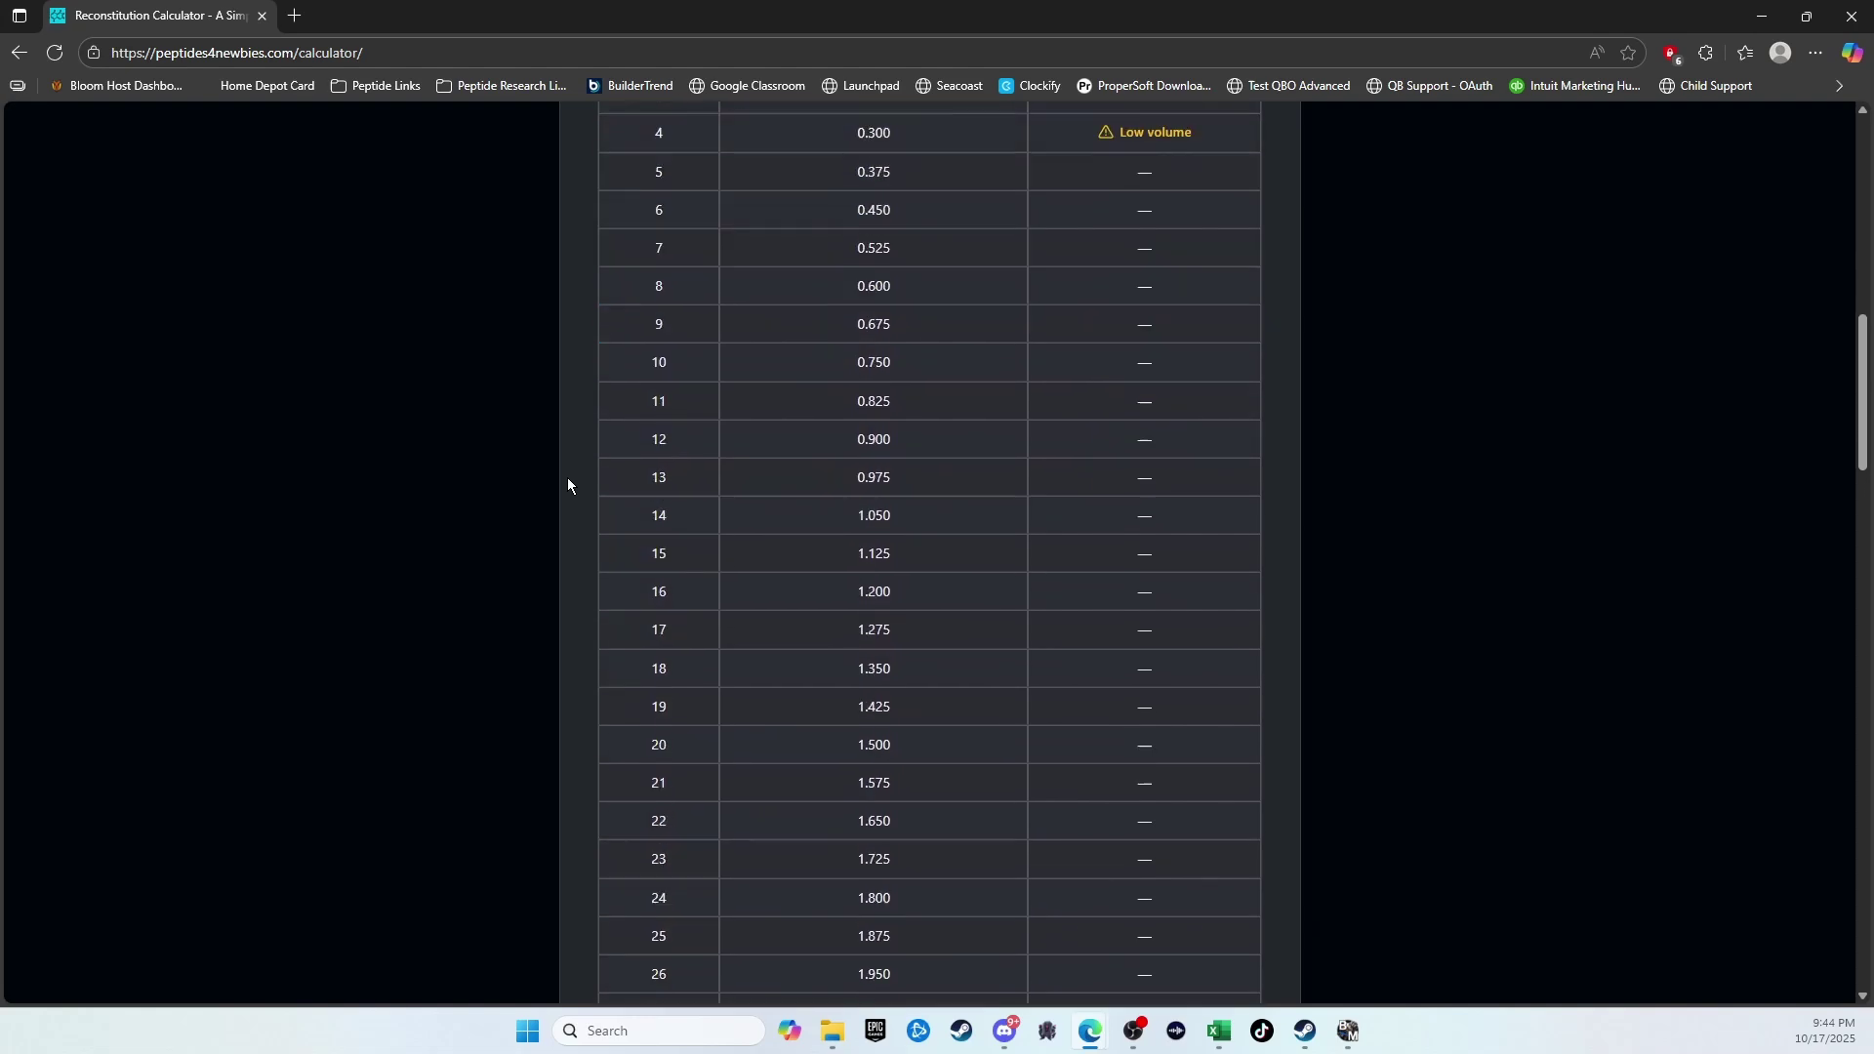
scroll(883, 615, down, 1)
scroll(878, 636, down, 1)
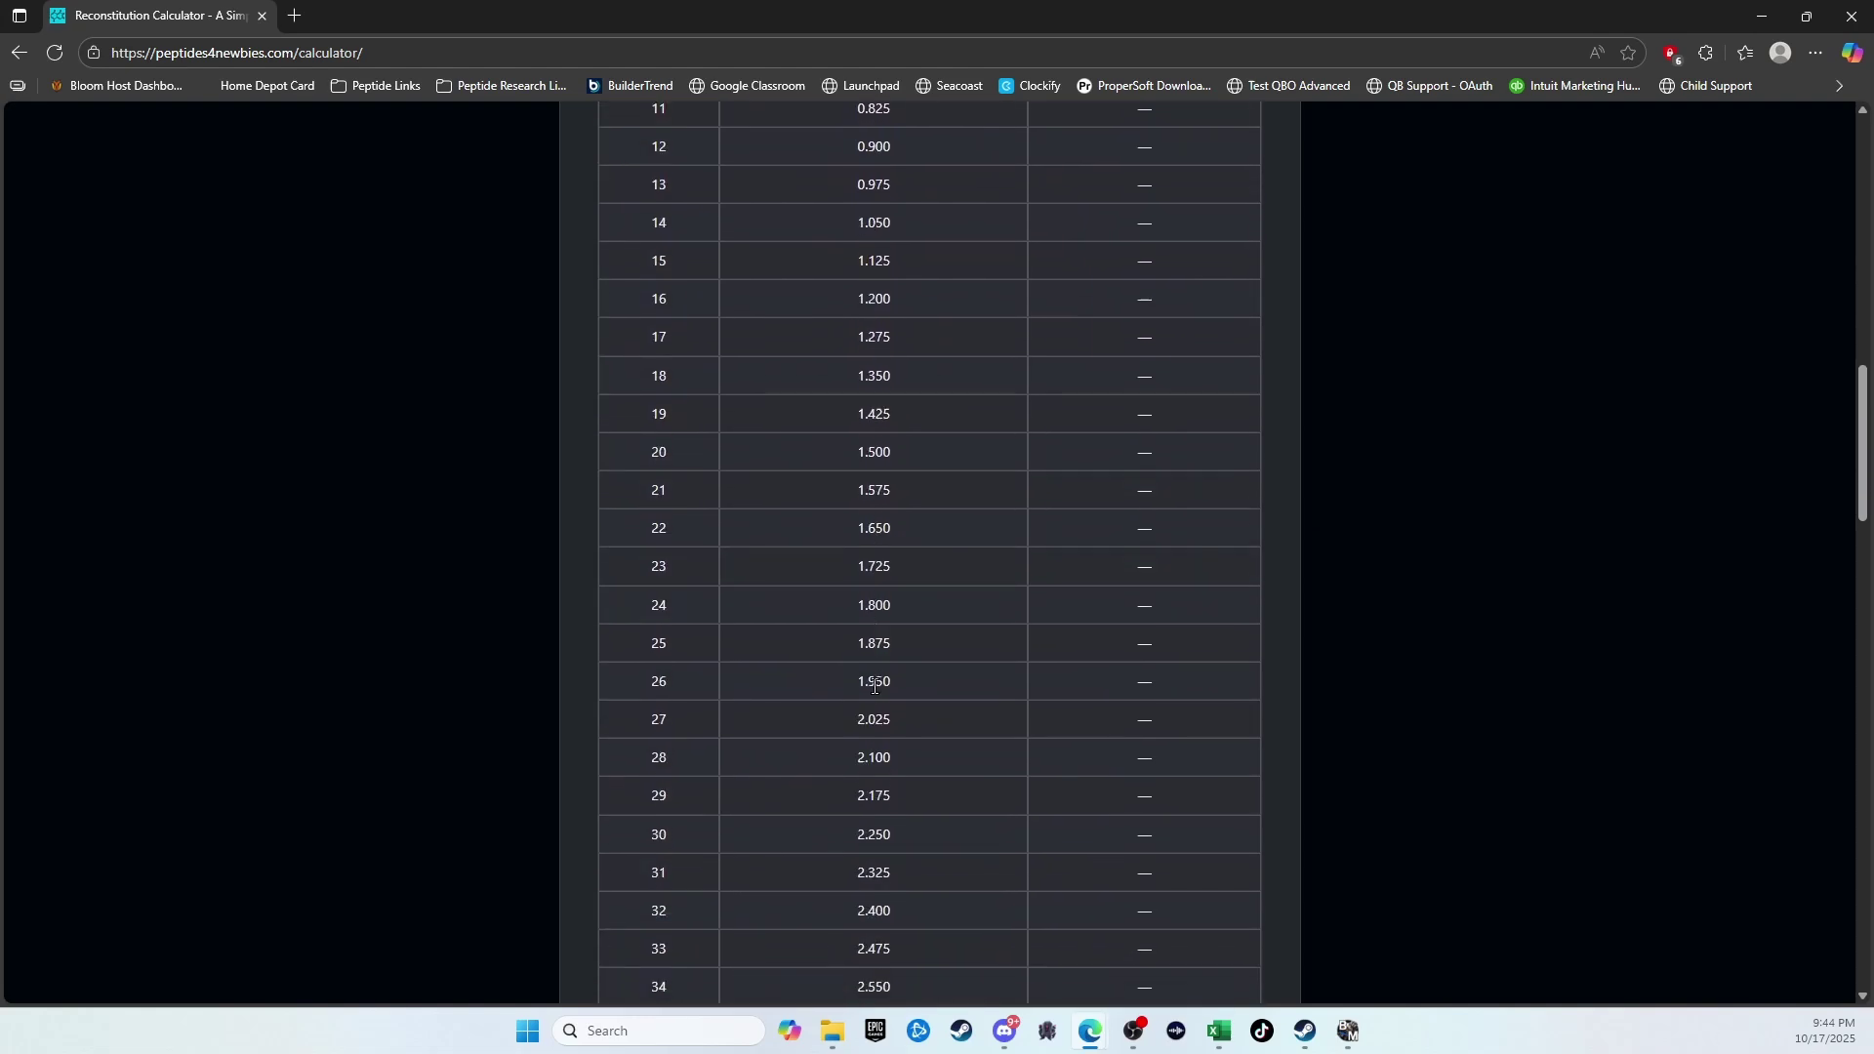
scroll(873, 885, down, 1)
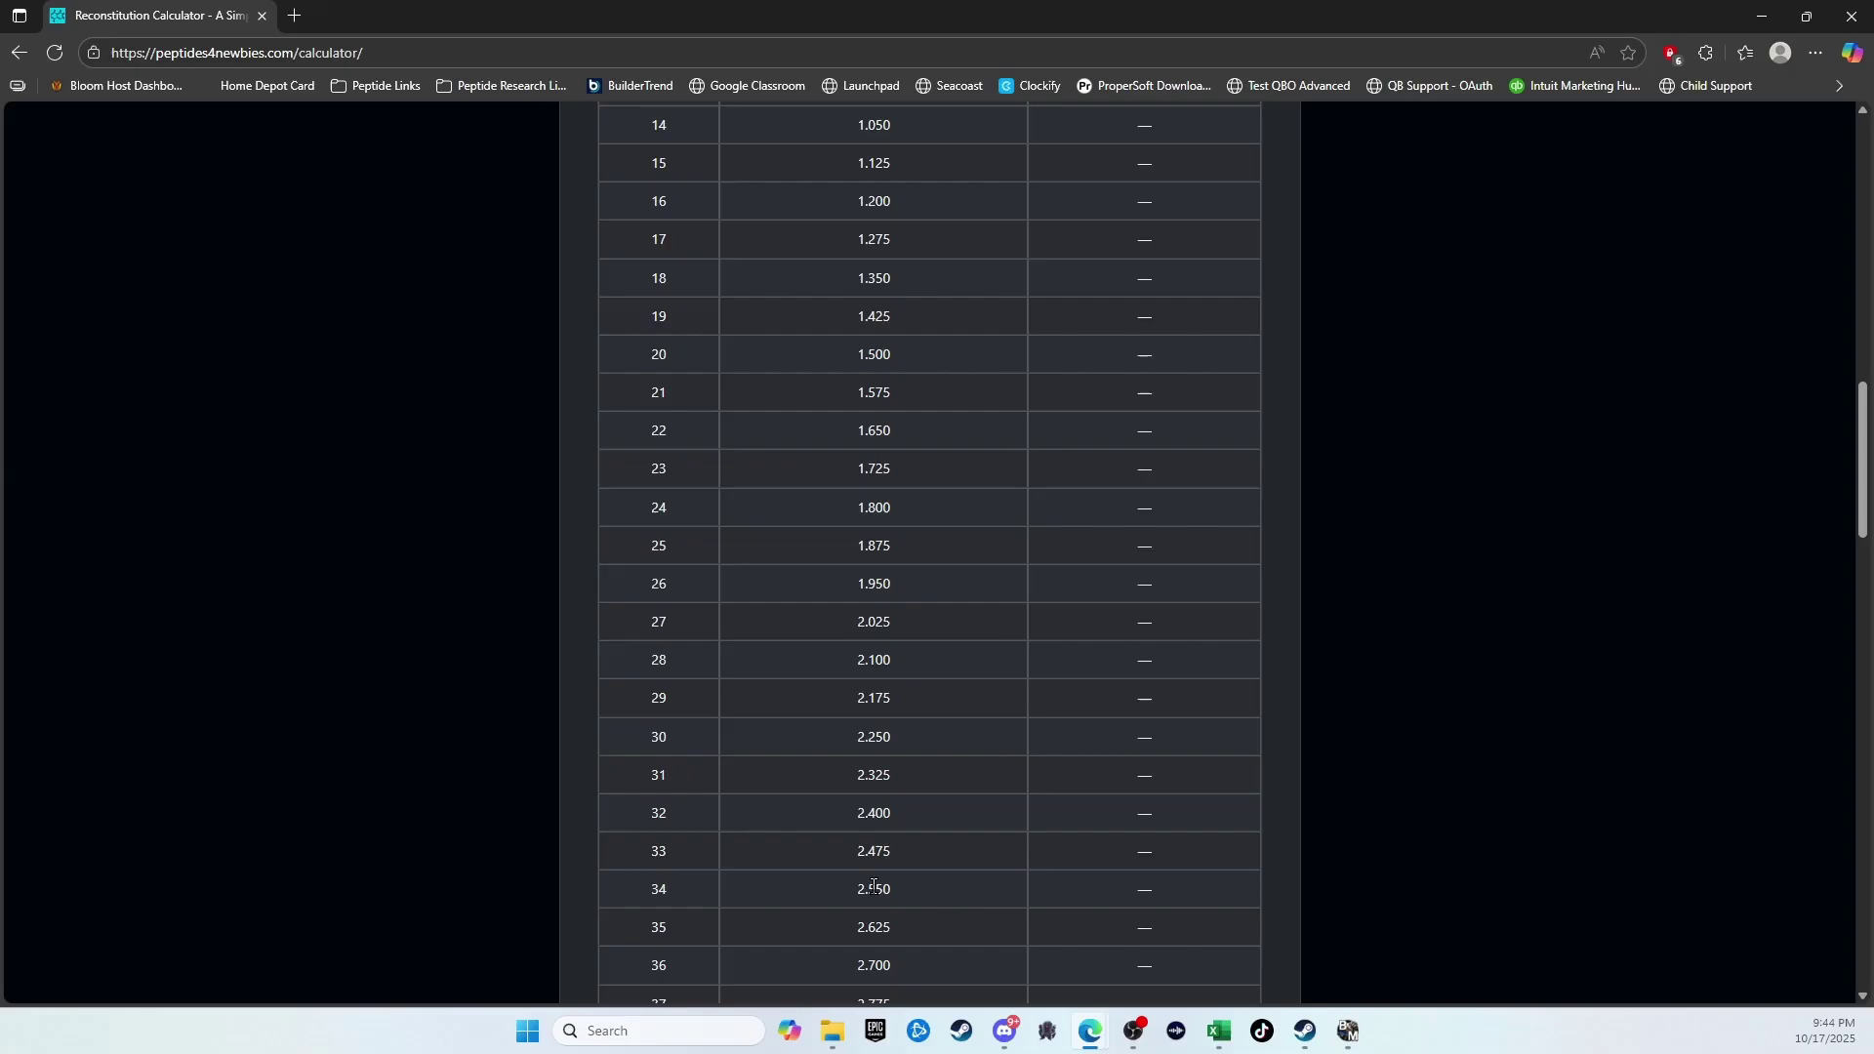
drag(640, 857, 686, 853)
scroll(644, 673, up, 5)
scroll(664, 527, down, 5)
scroll(670, 458, down, 5)
scroll(670, 460, up, 15)
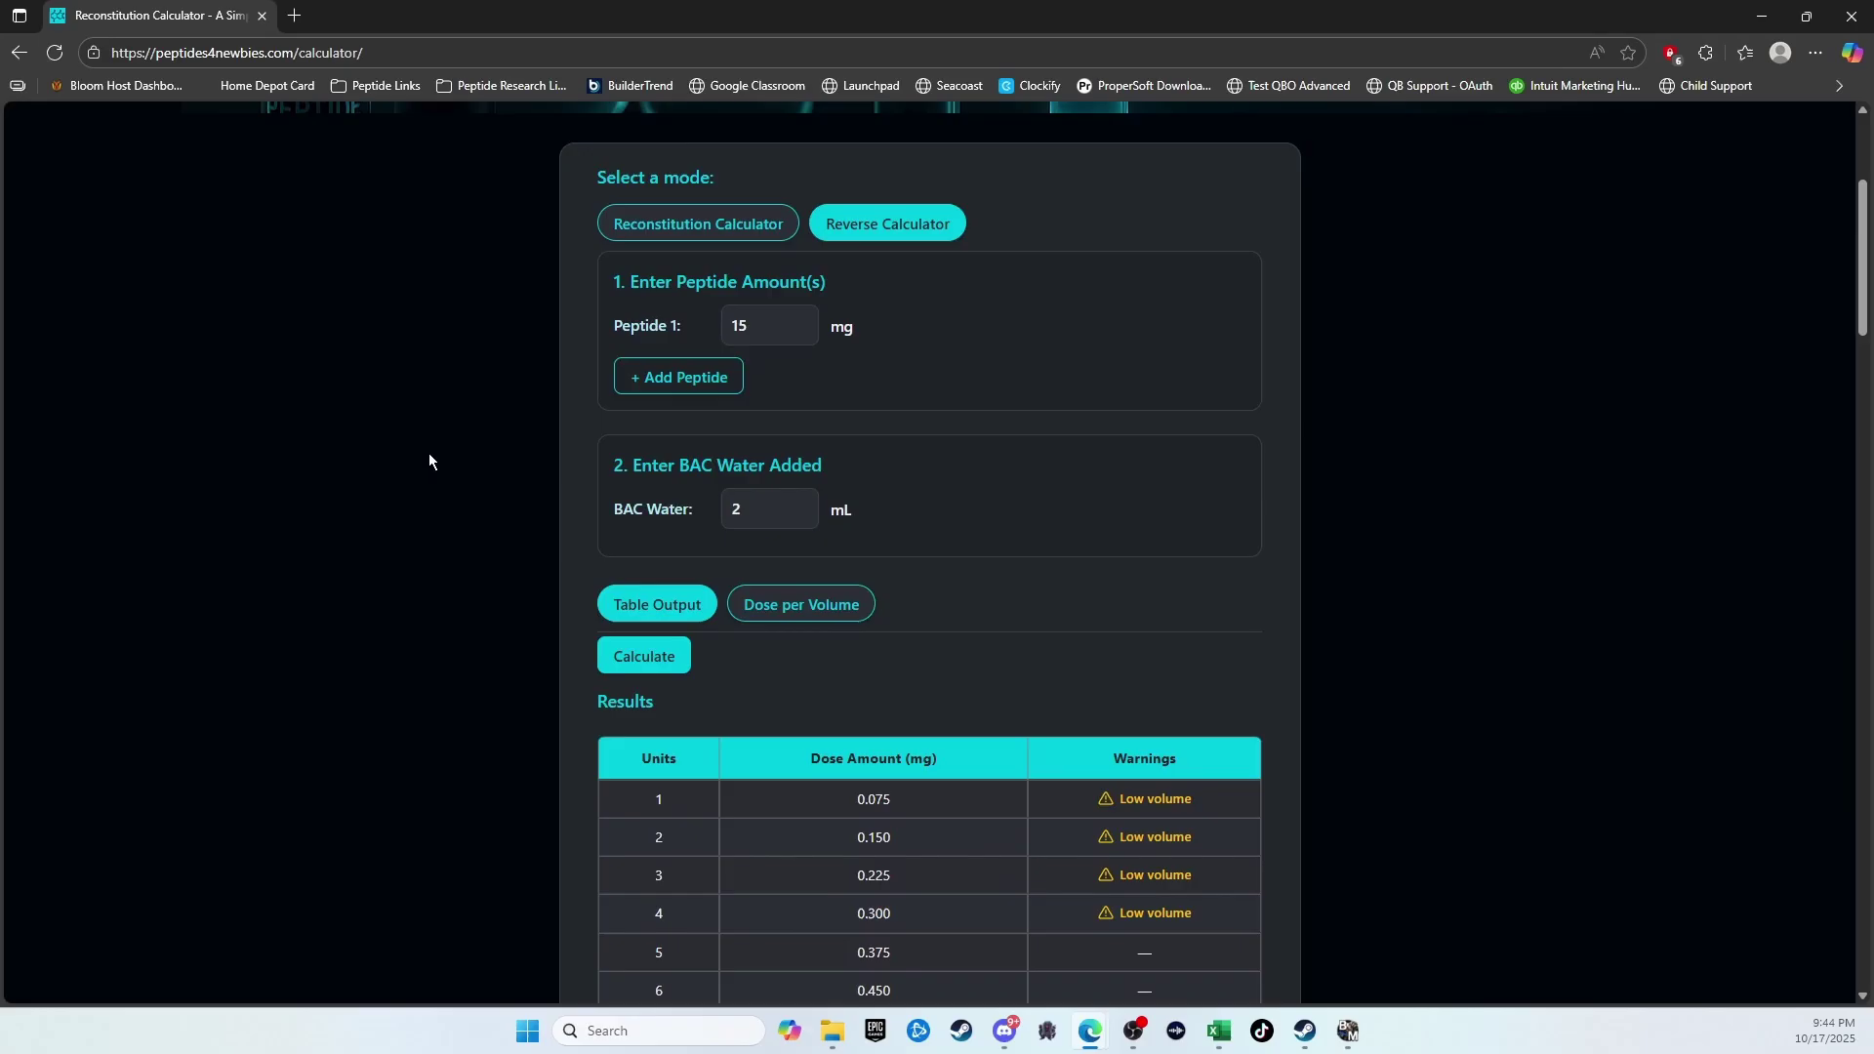
scroll(424, 441, up, 3)
scroll(477, 460, down, 4)
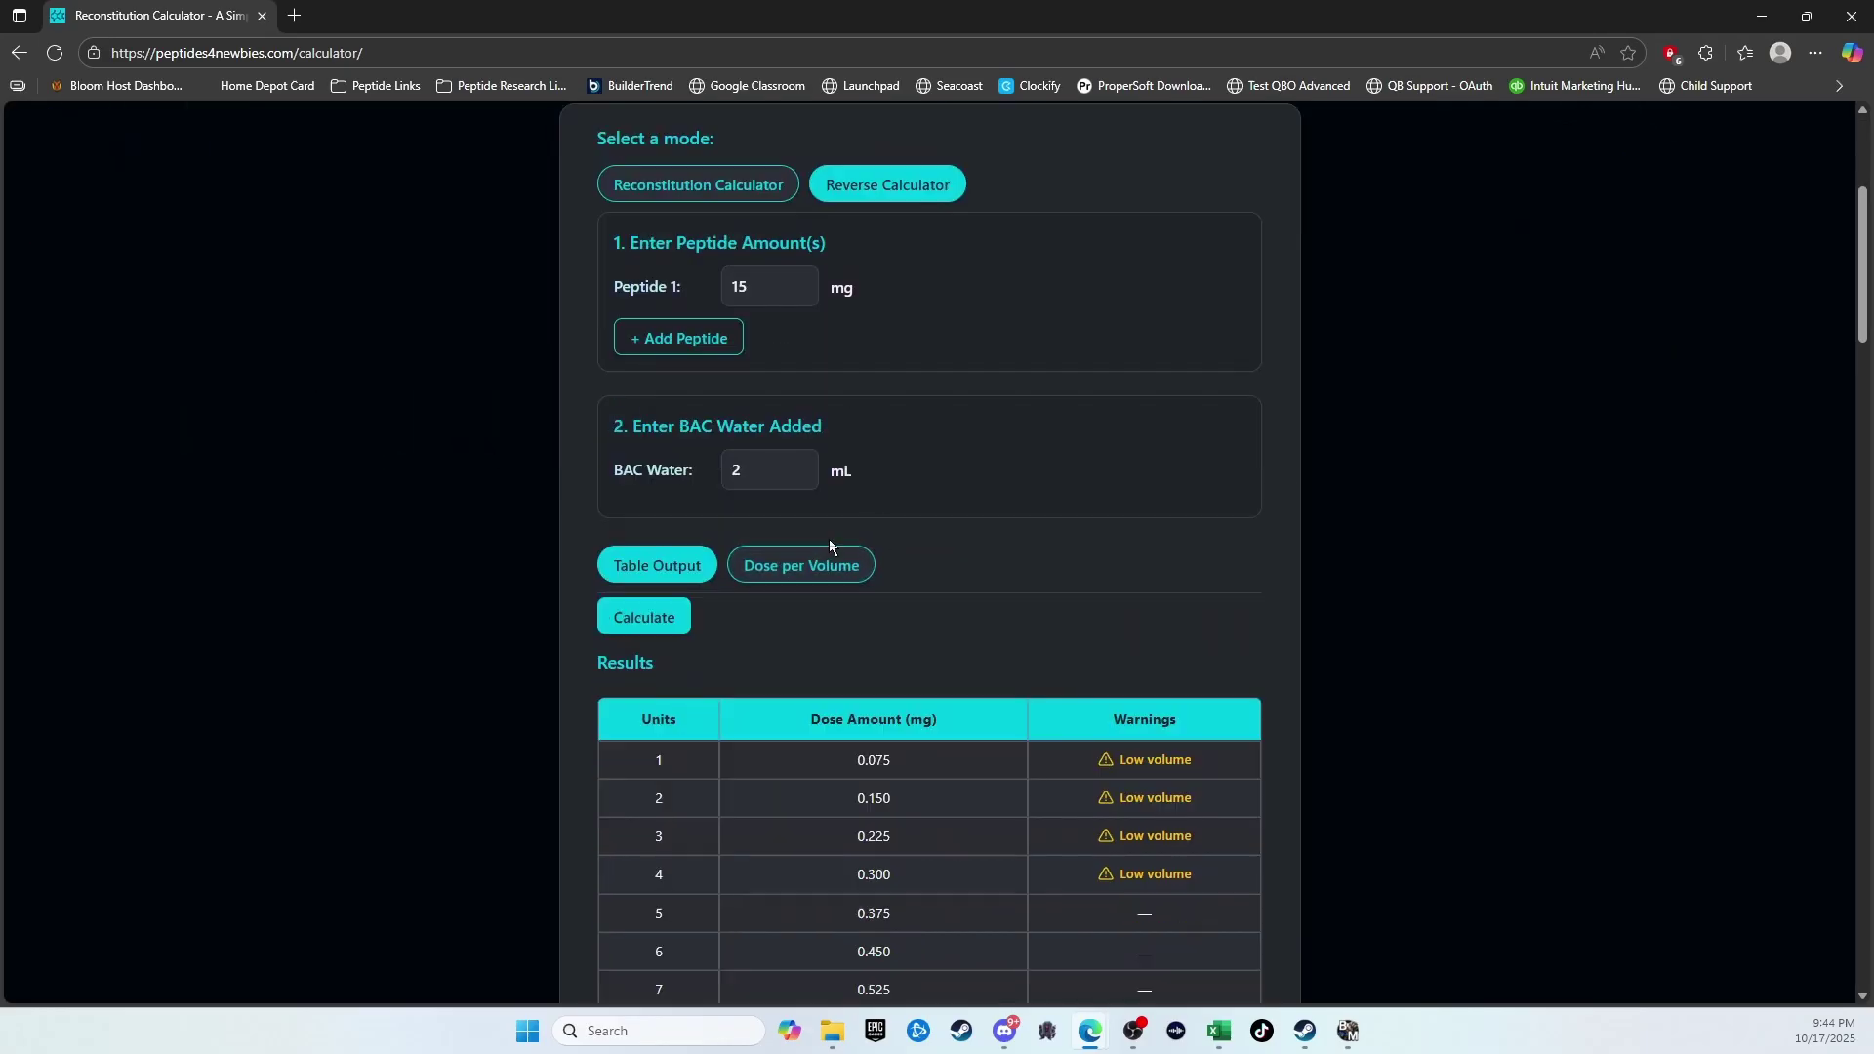
Step: Use Dose per Volume with 10 units to get a 0.750 mg dose
click(818, 573)
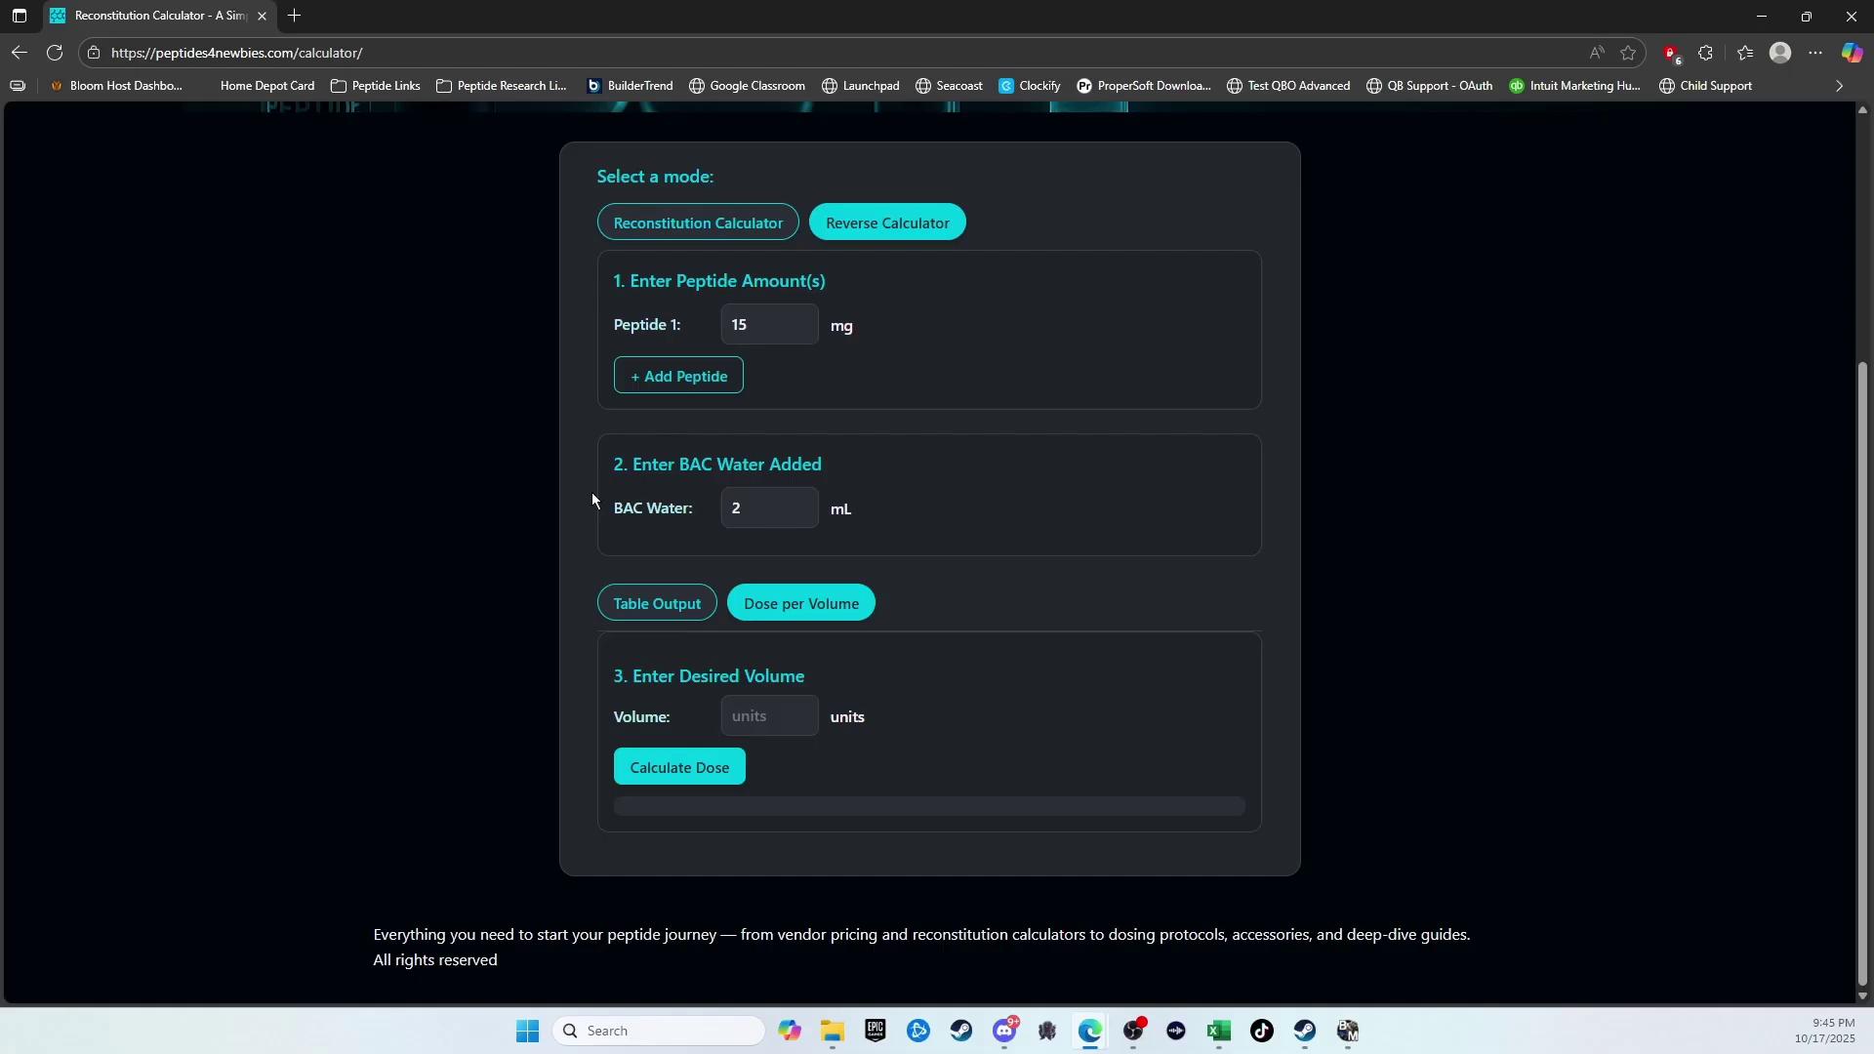
click(781, 727)
text(10)
click(718, 771)
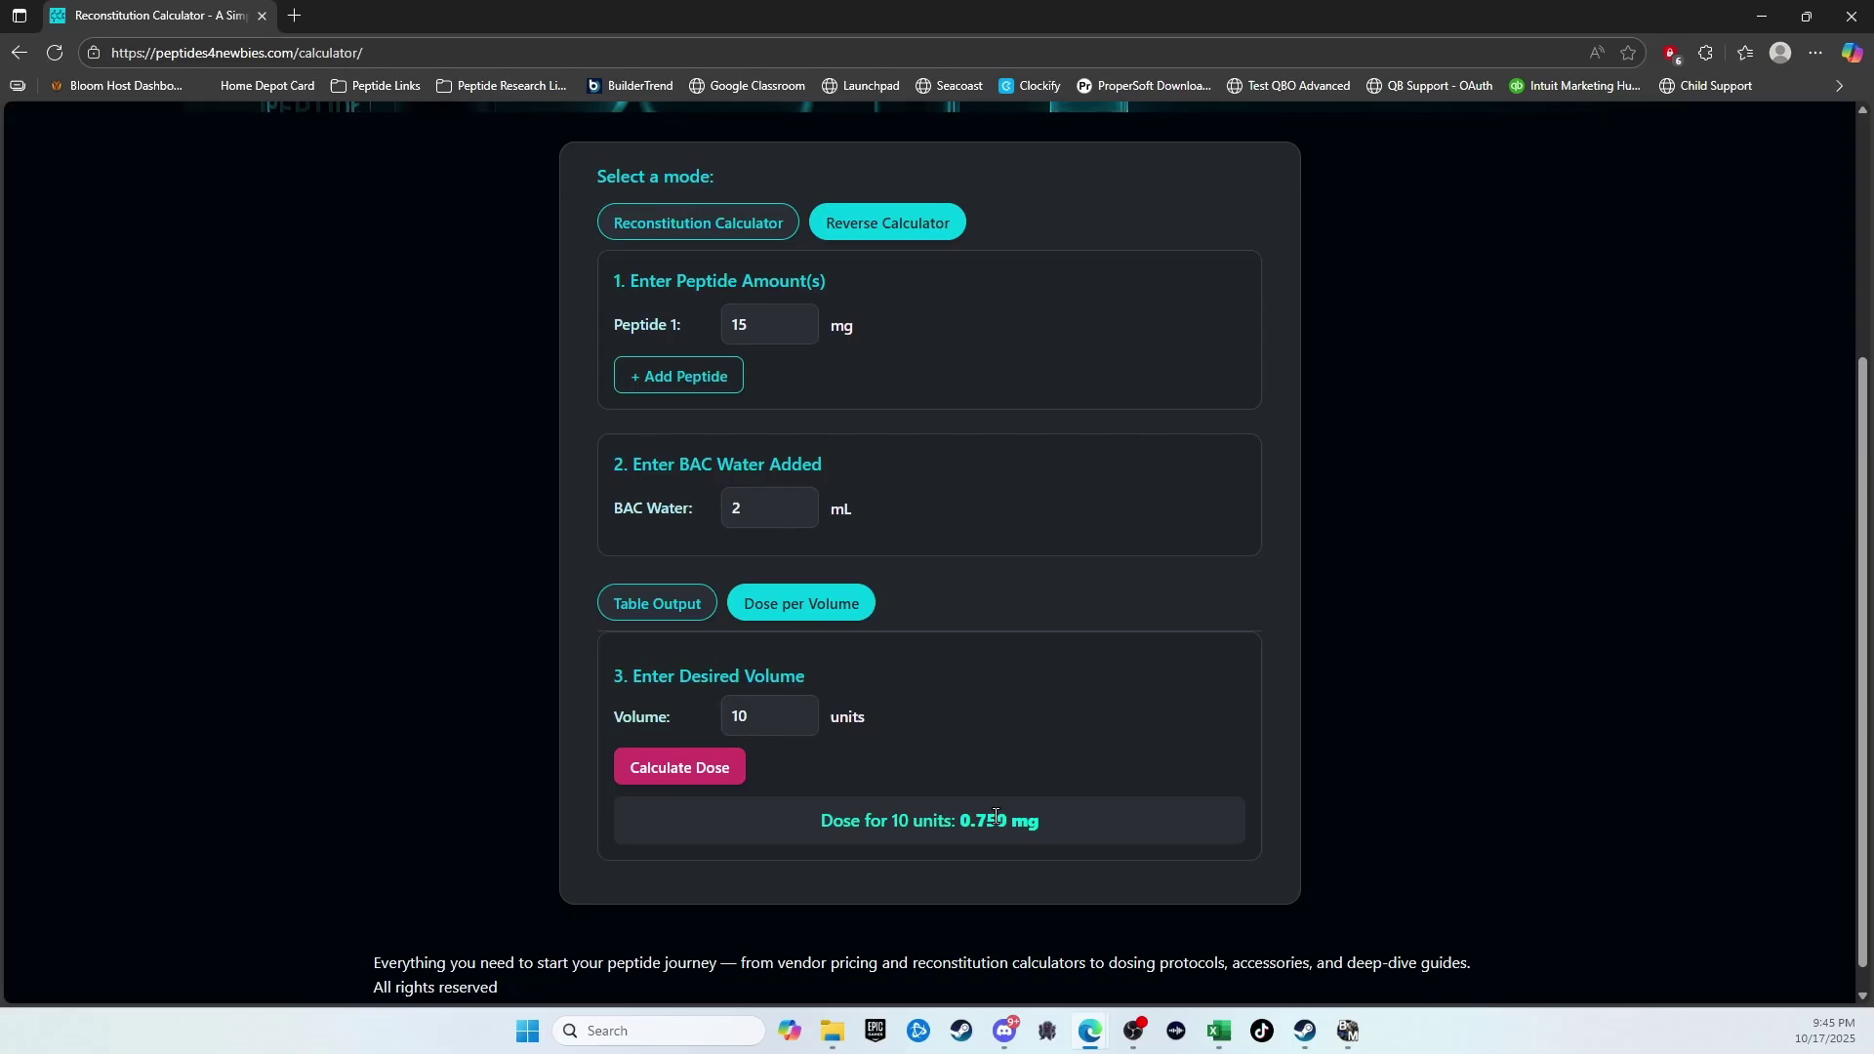
drag(1047, 818, 776, 820)
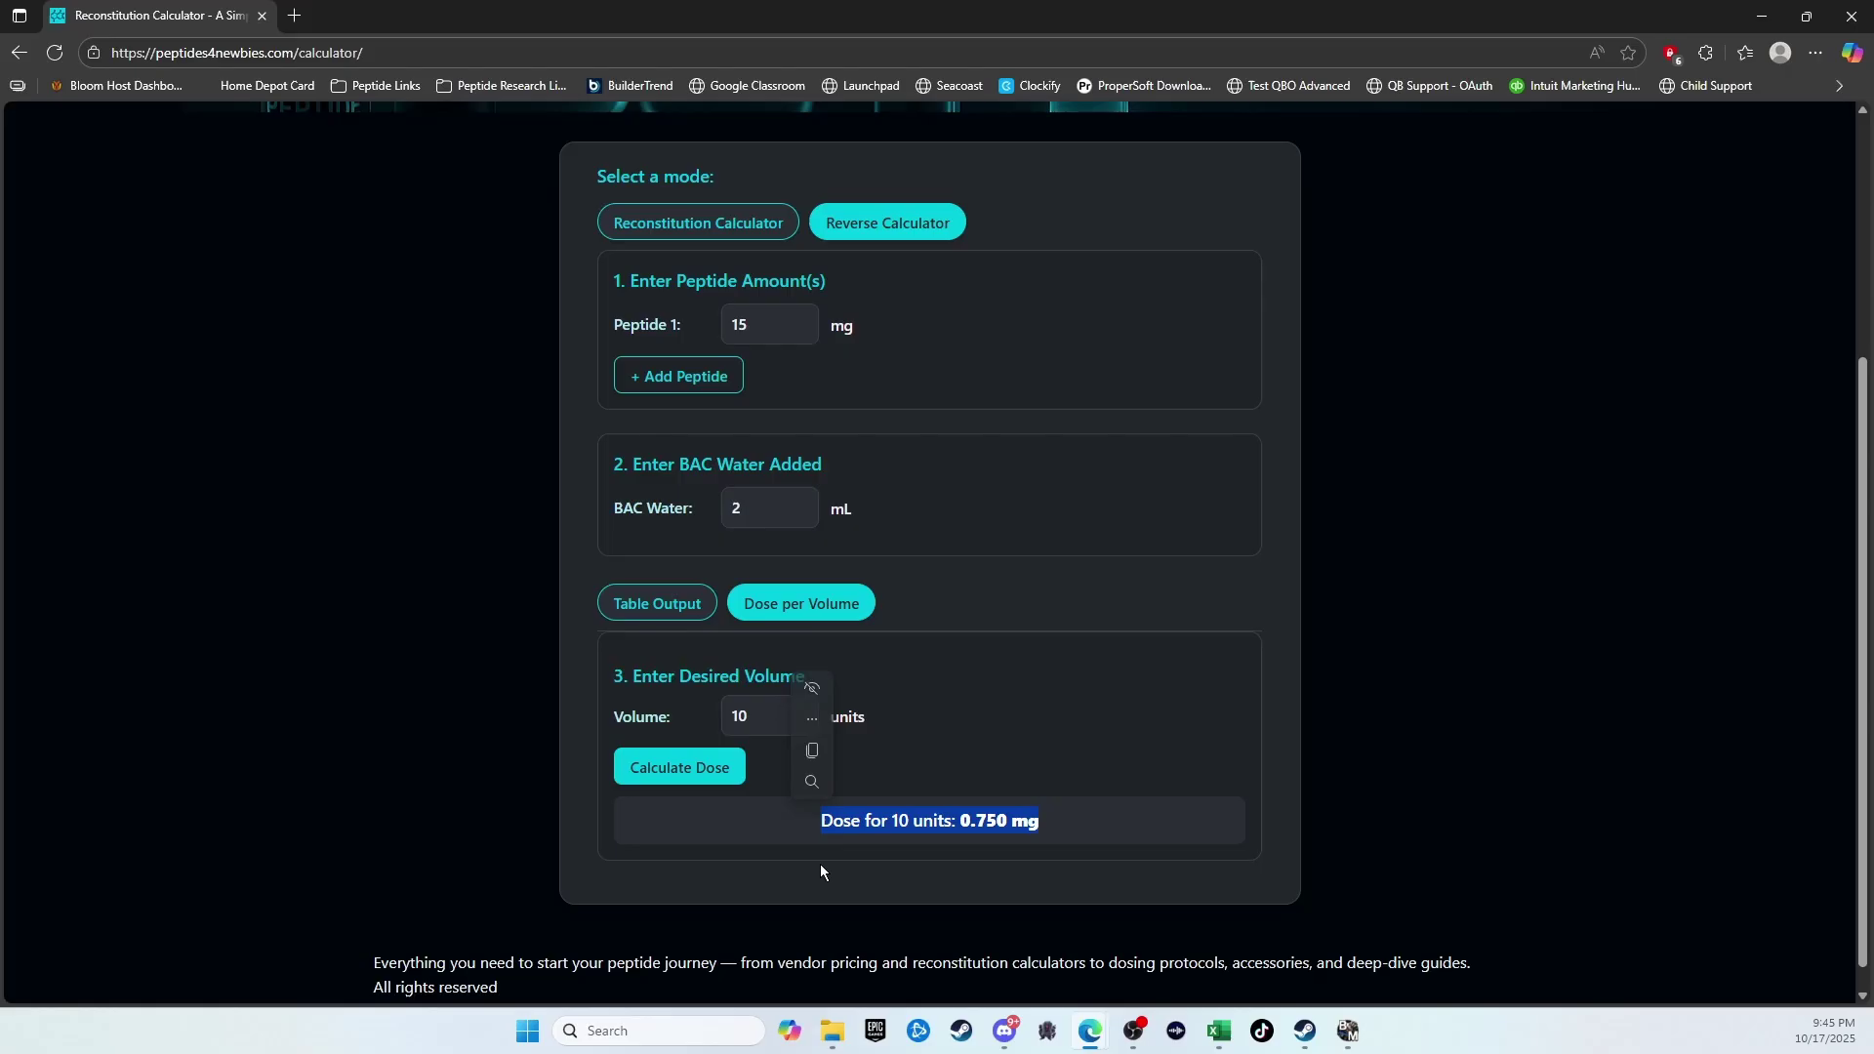
click(516, 678)
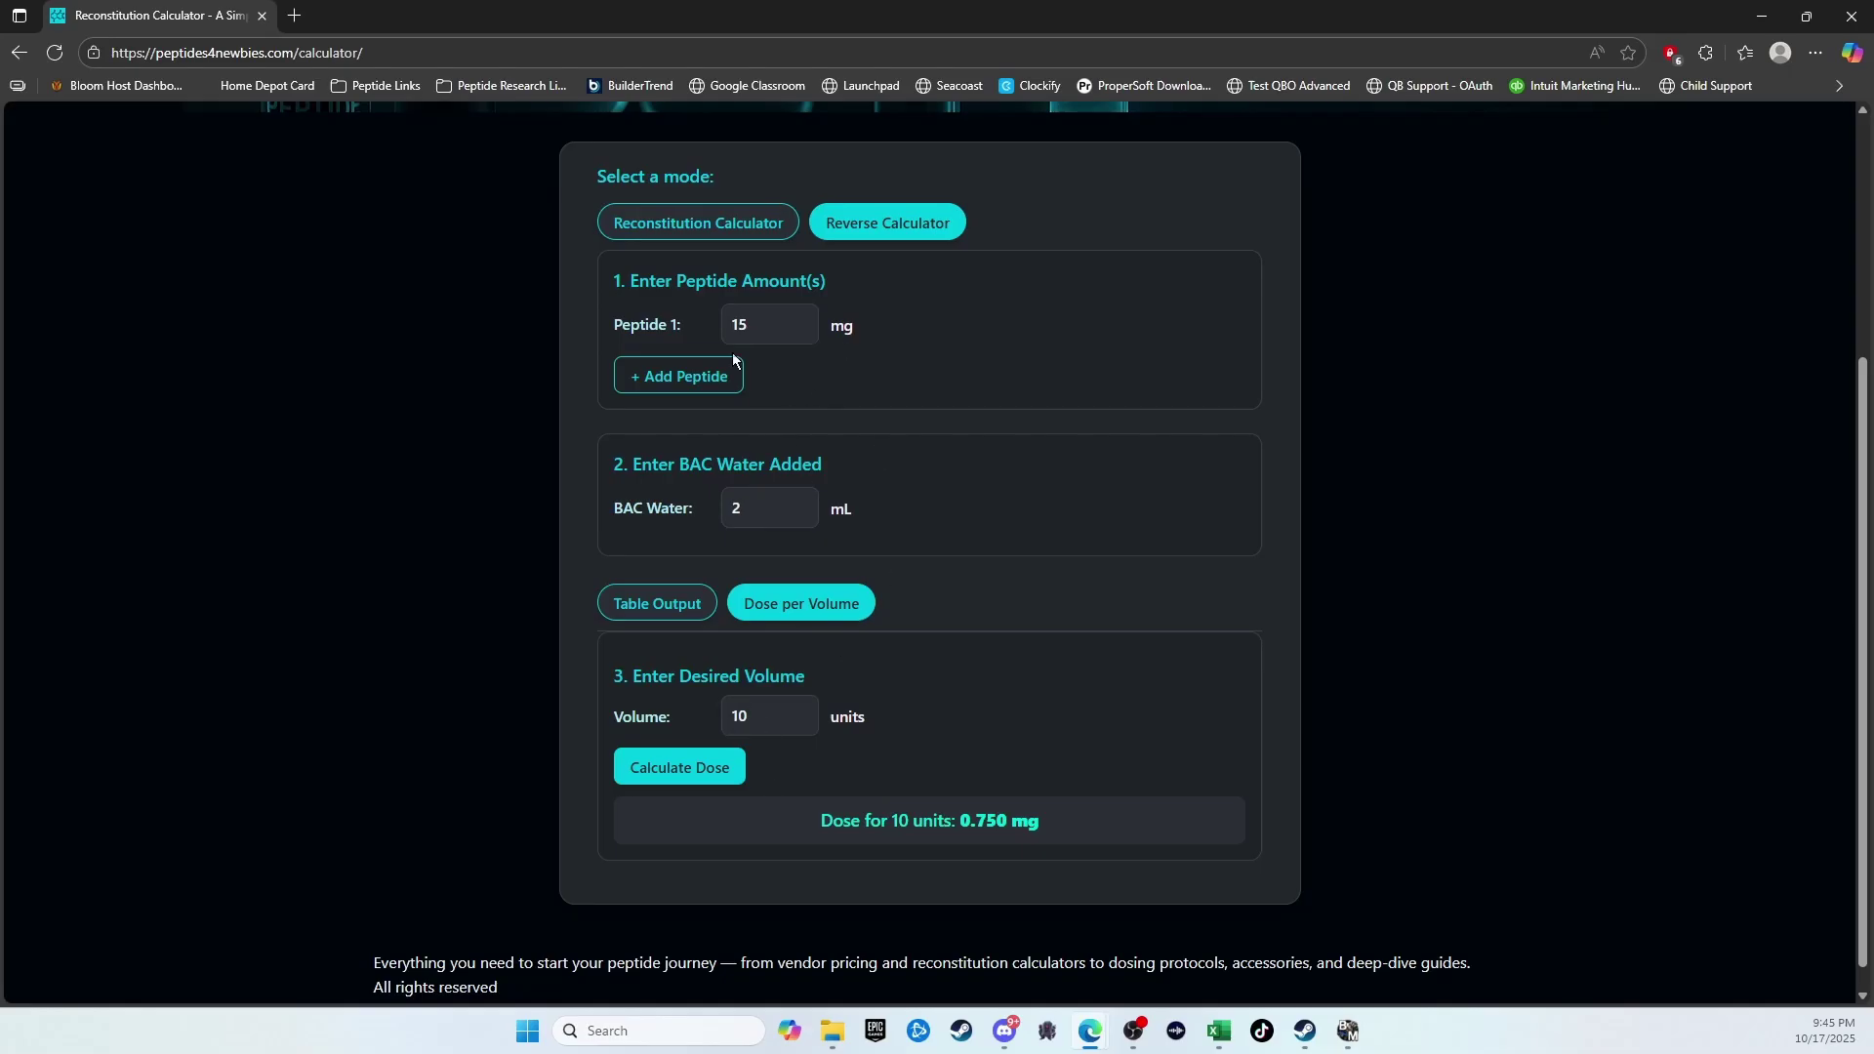
Step: Add two peptides and enter amounts of 50, 10 and 10 mg
click(691, 379)
click(727, 422)
click(679, 330)
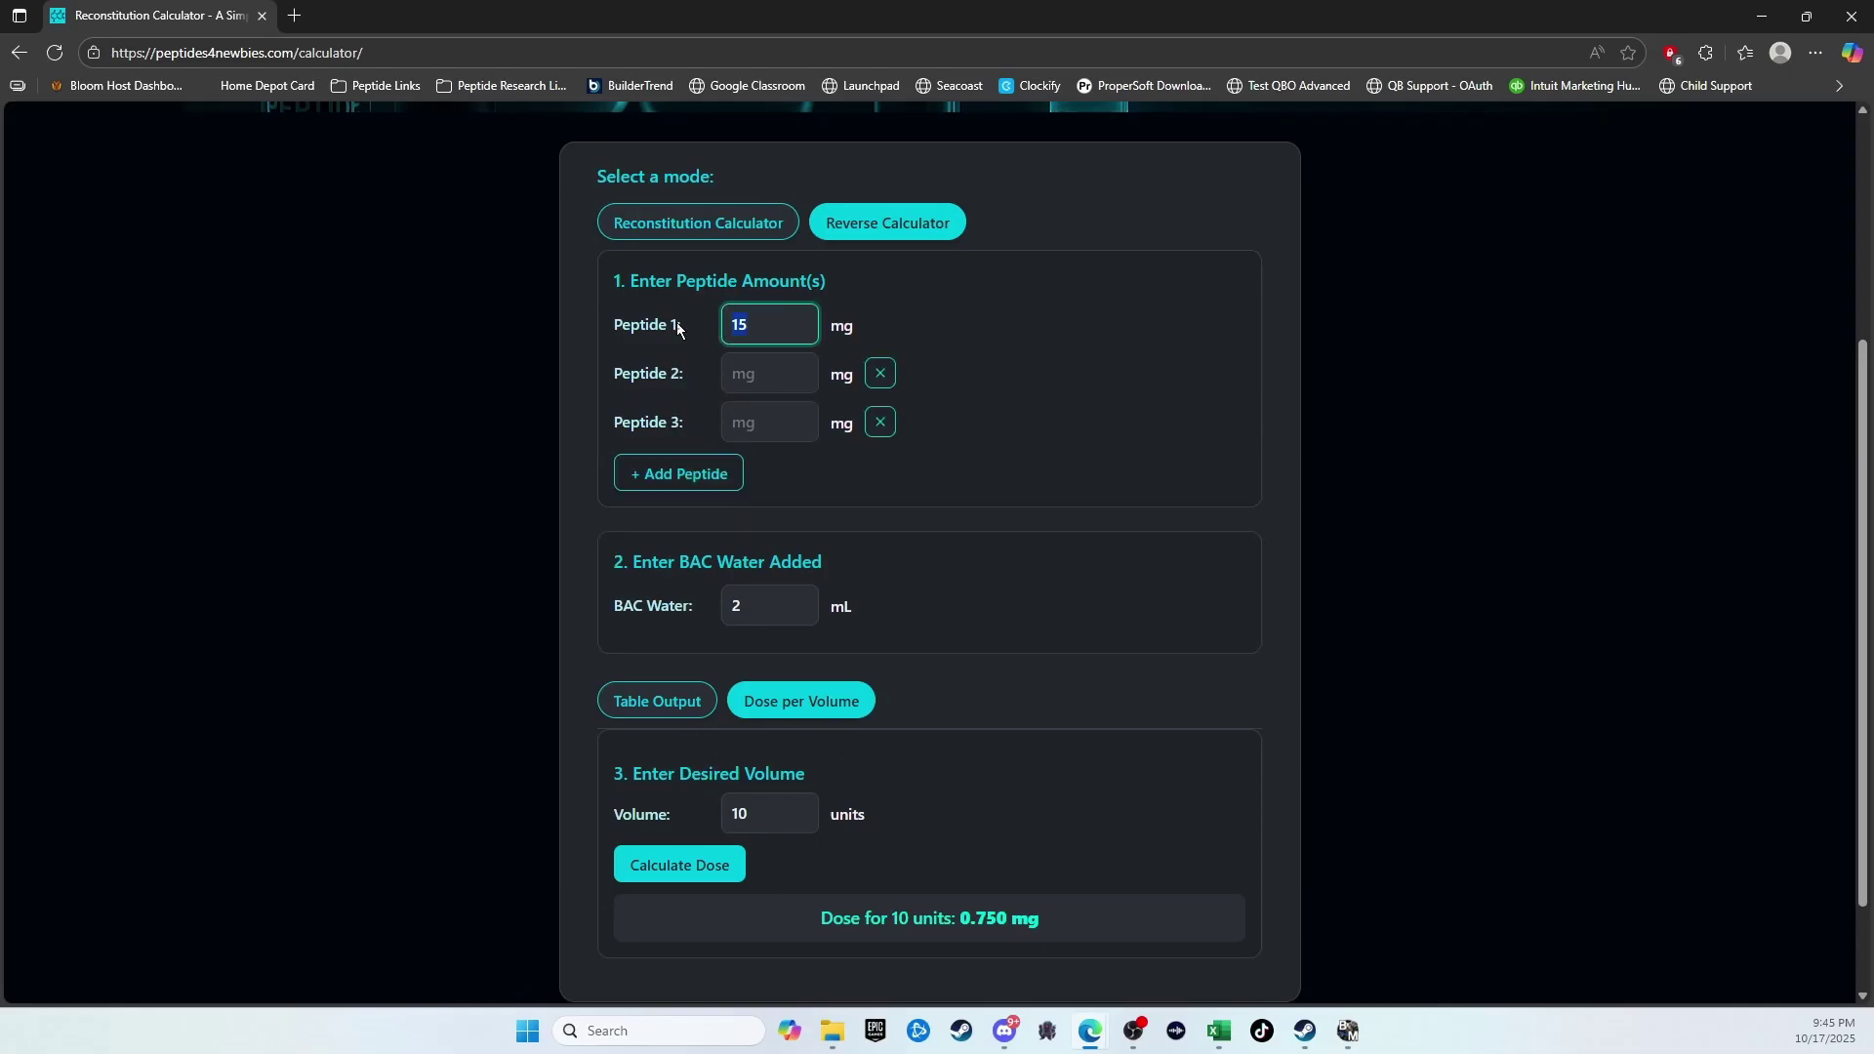
text(50)
click(764, 376)
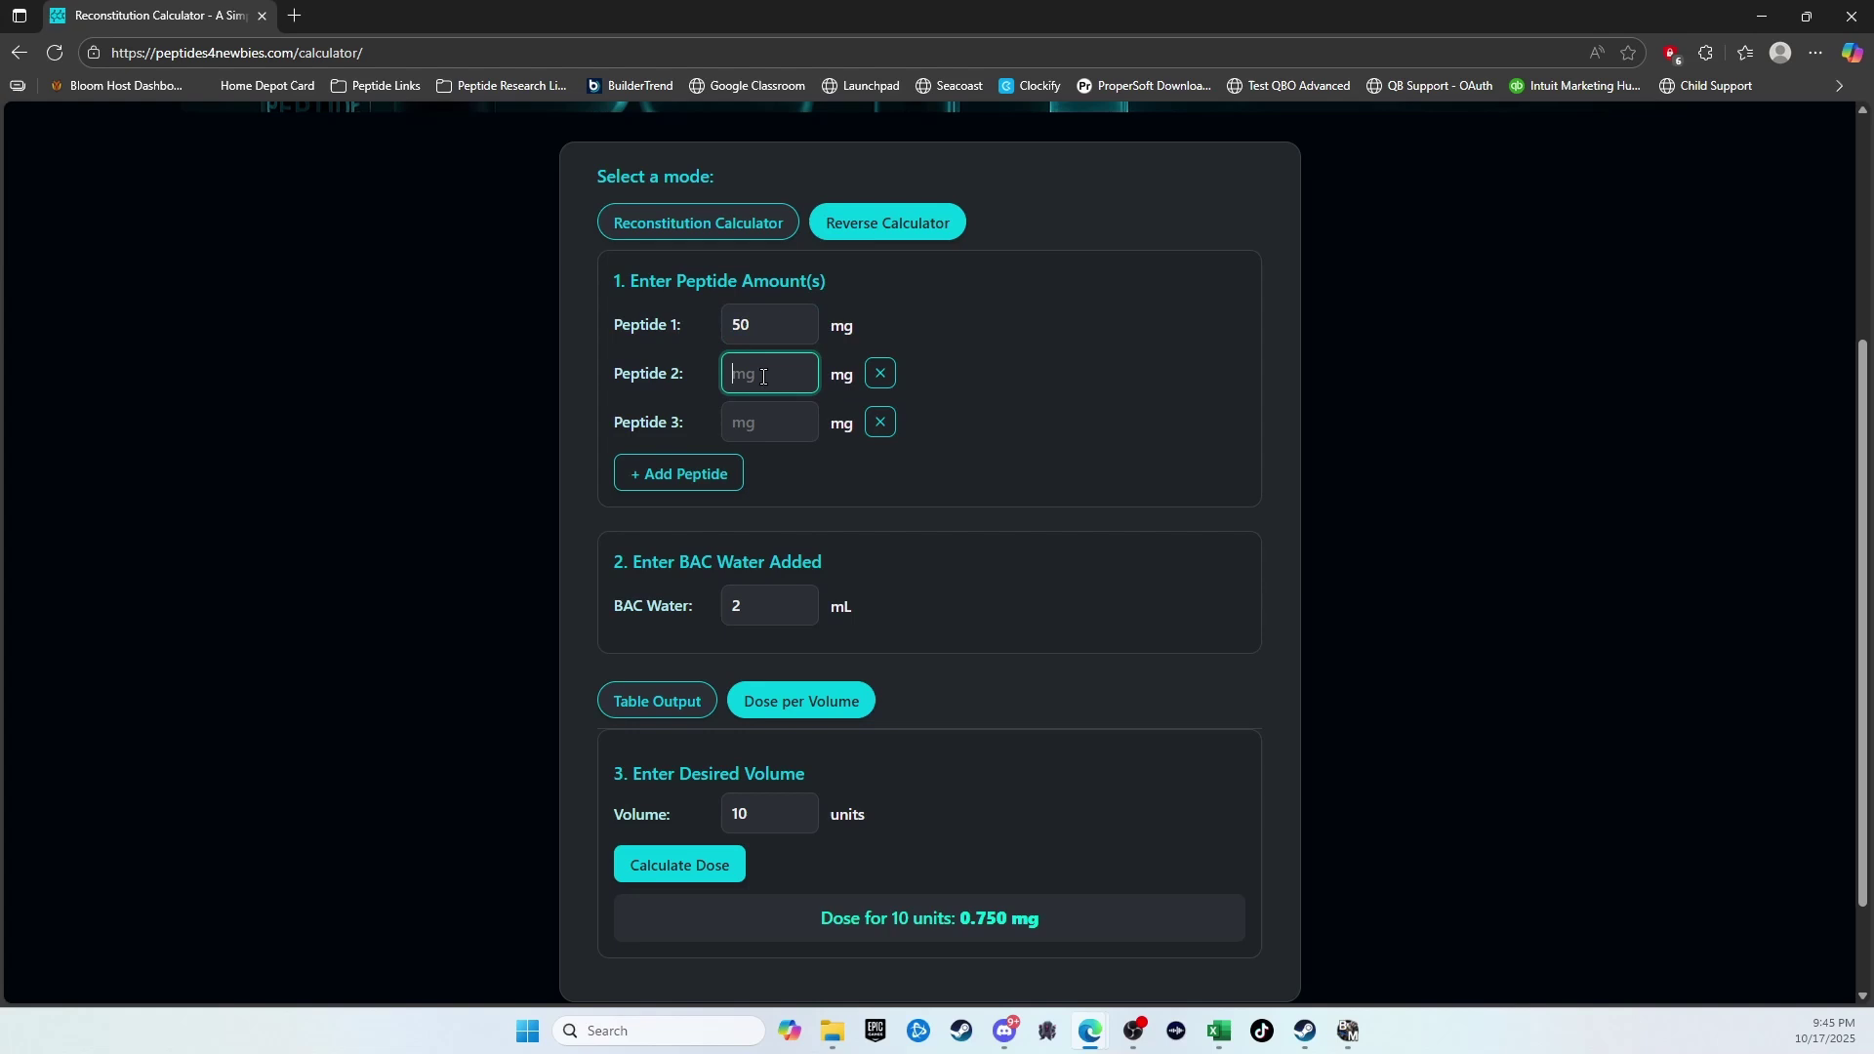
text(10)
click(750, 435)
text(10)
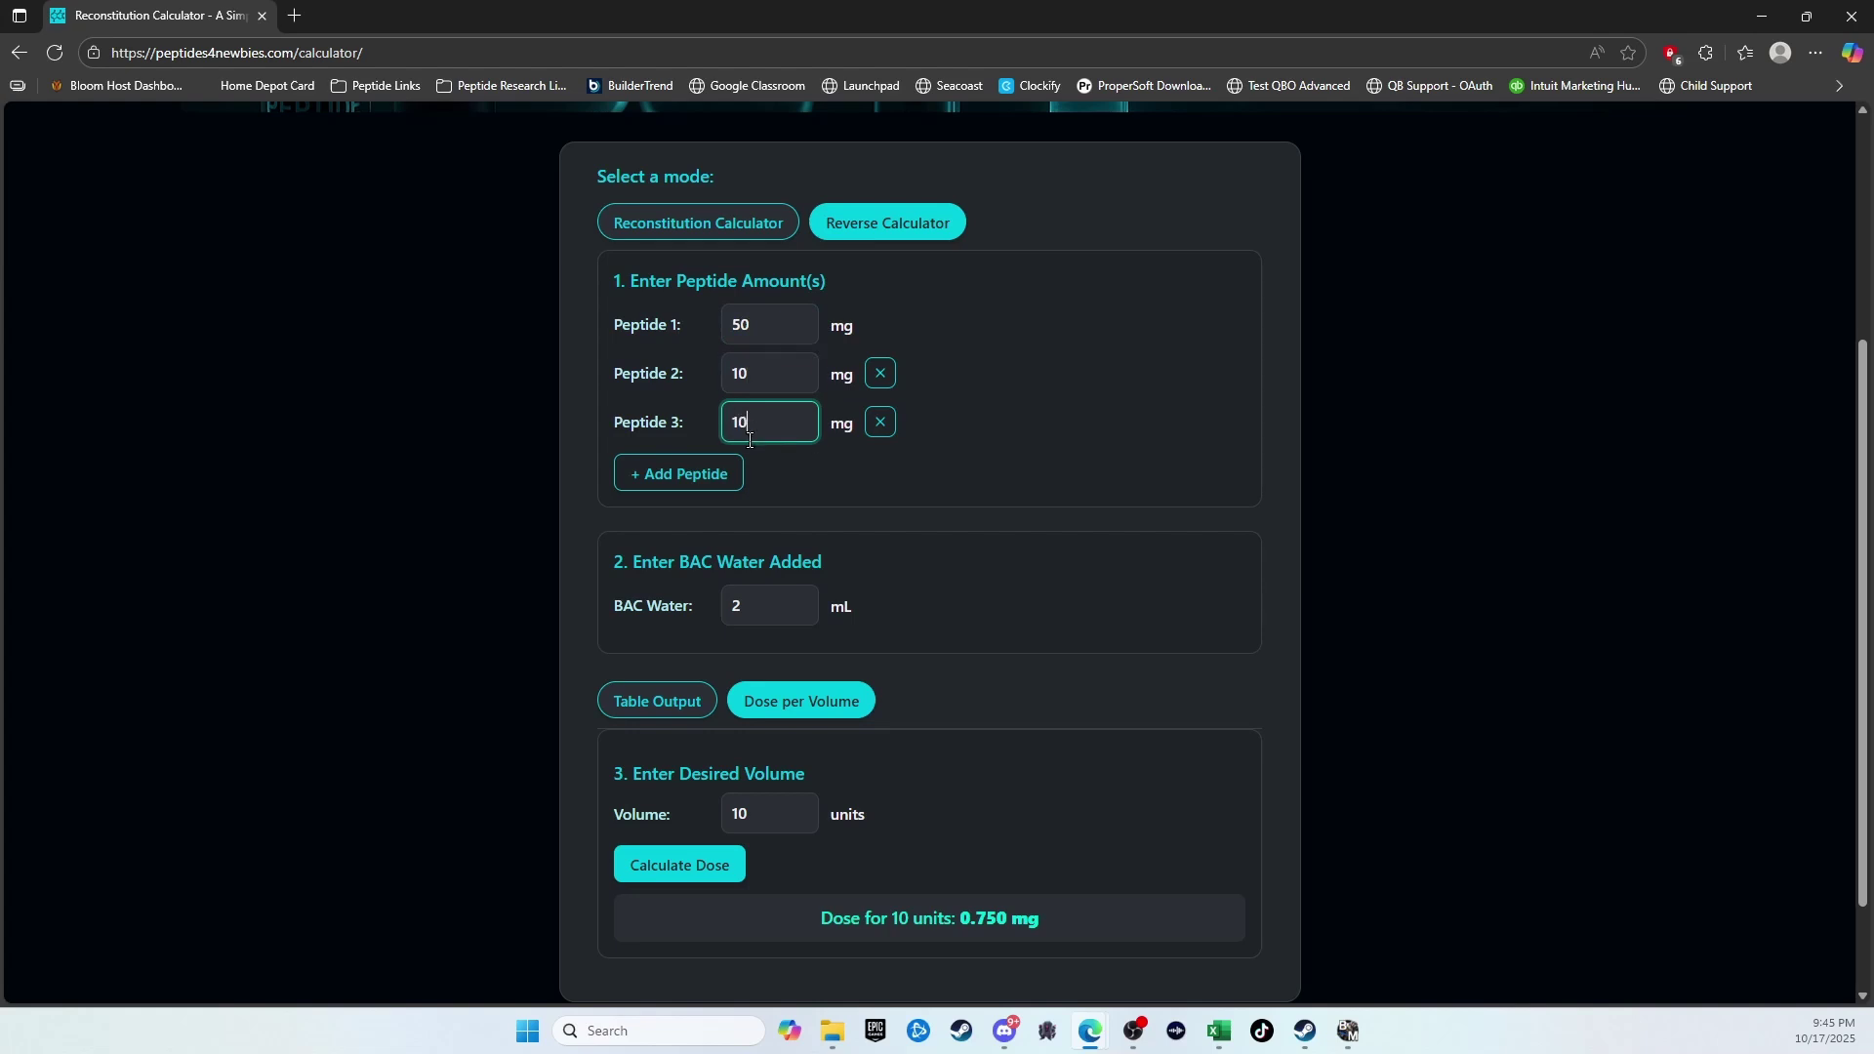
Step: Set BAC water to 3 mL and calculate the Table Output results
key(Tab)
key(Tab)
key(Tab)
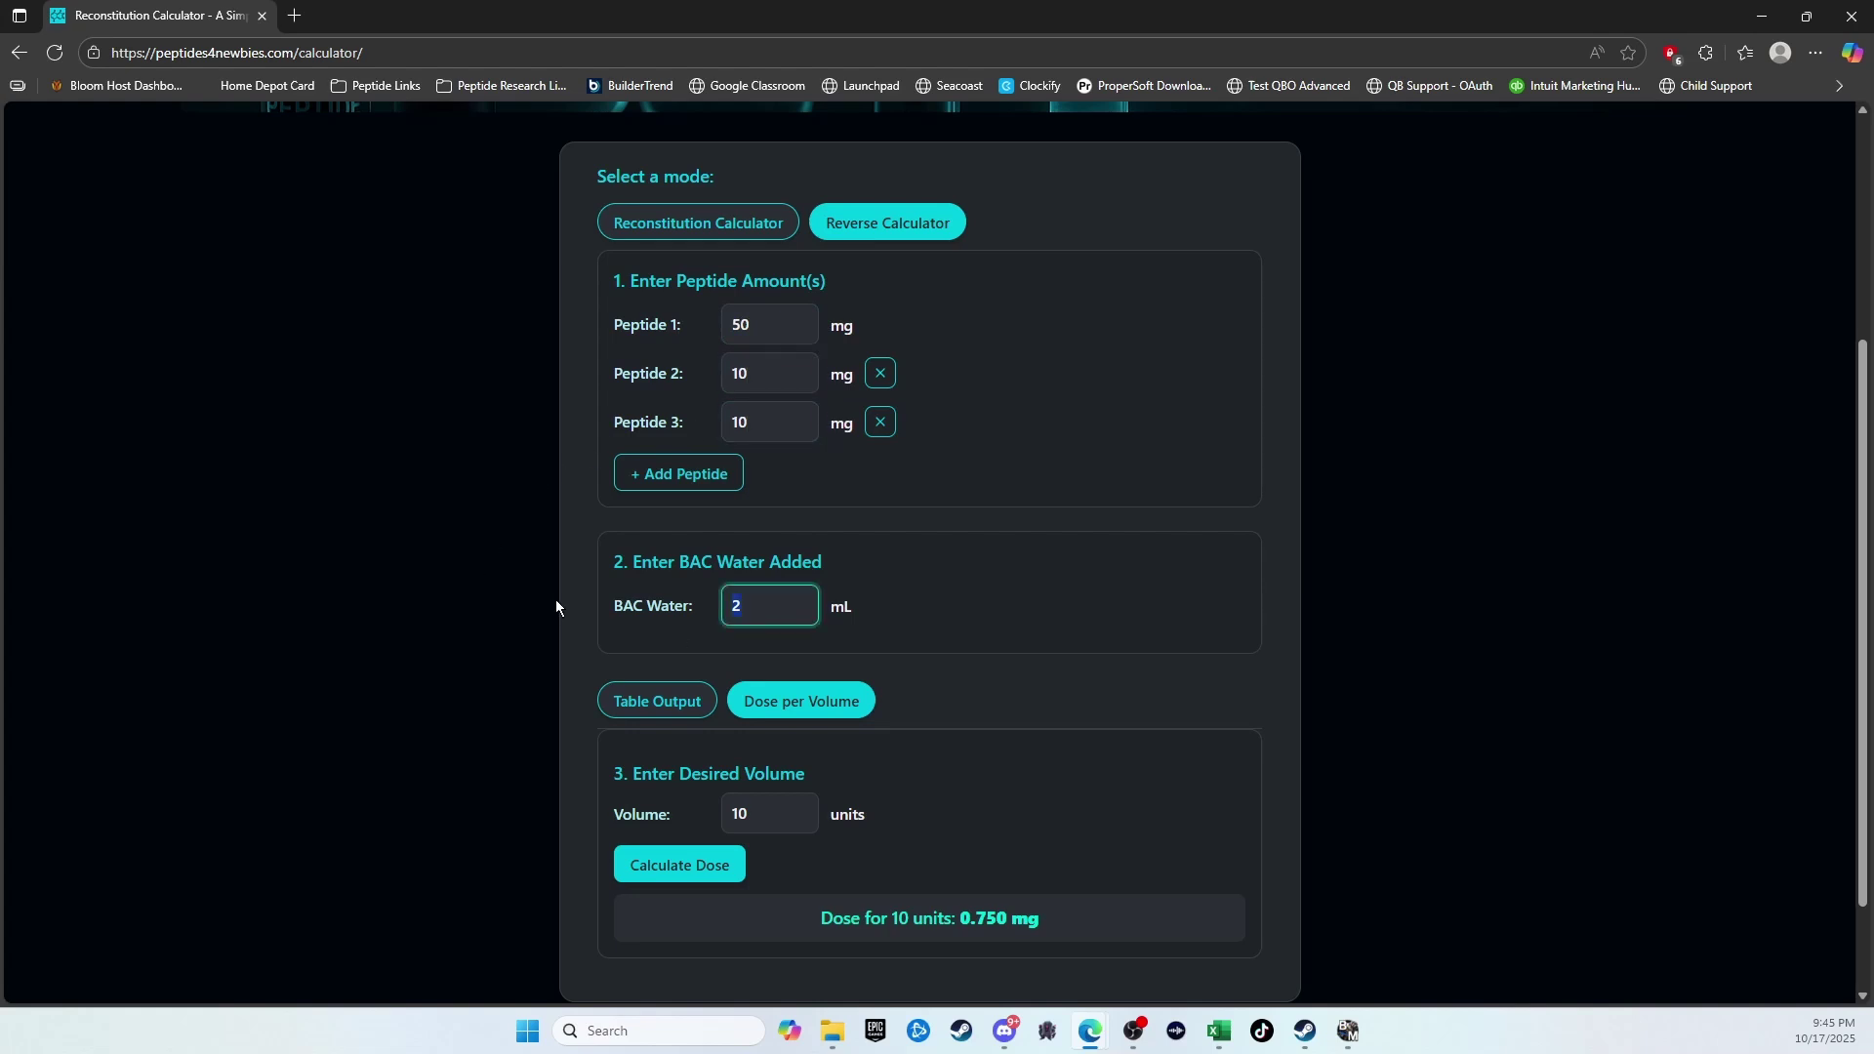
text(3)
click(541, 583)
click(657, 700)
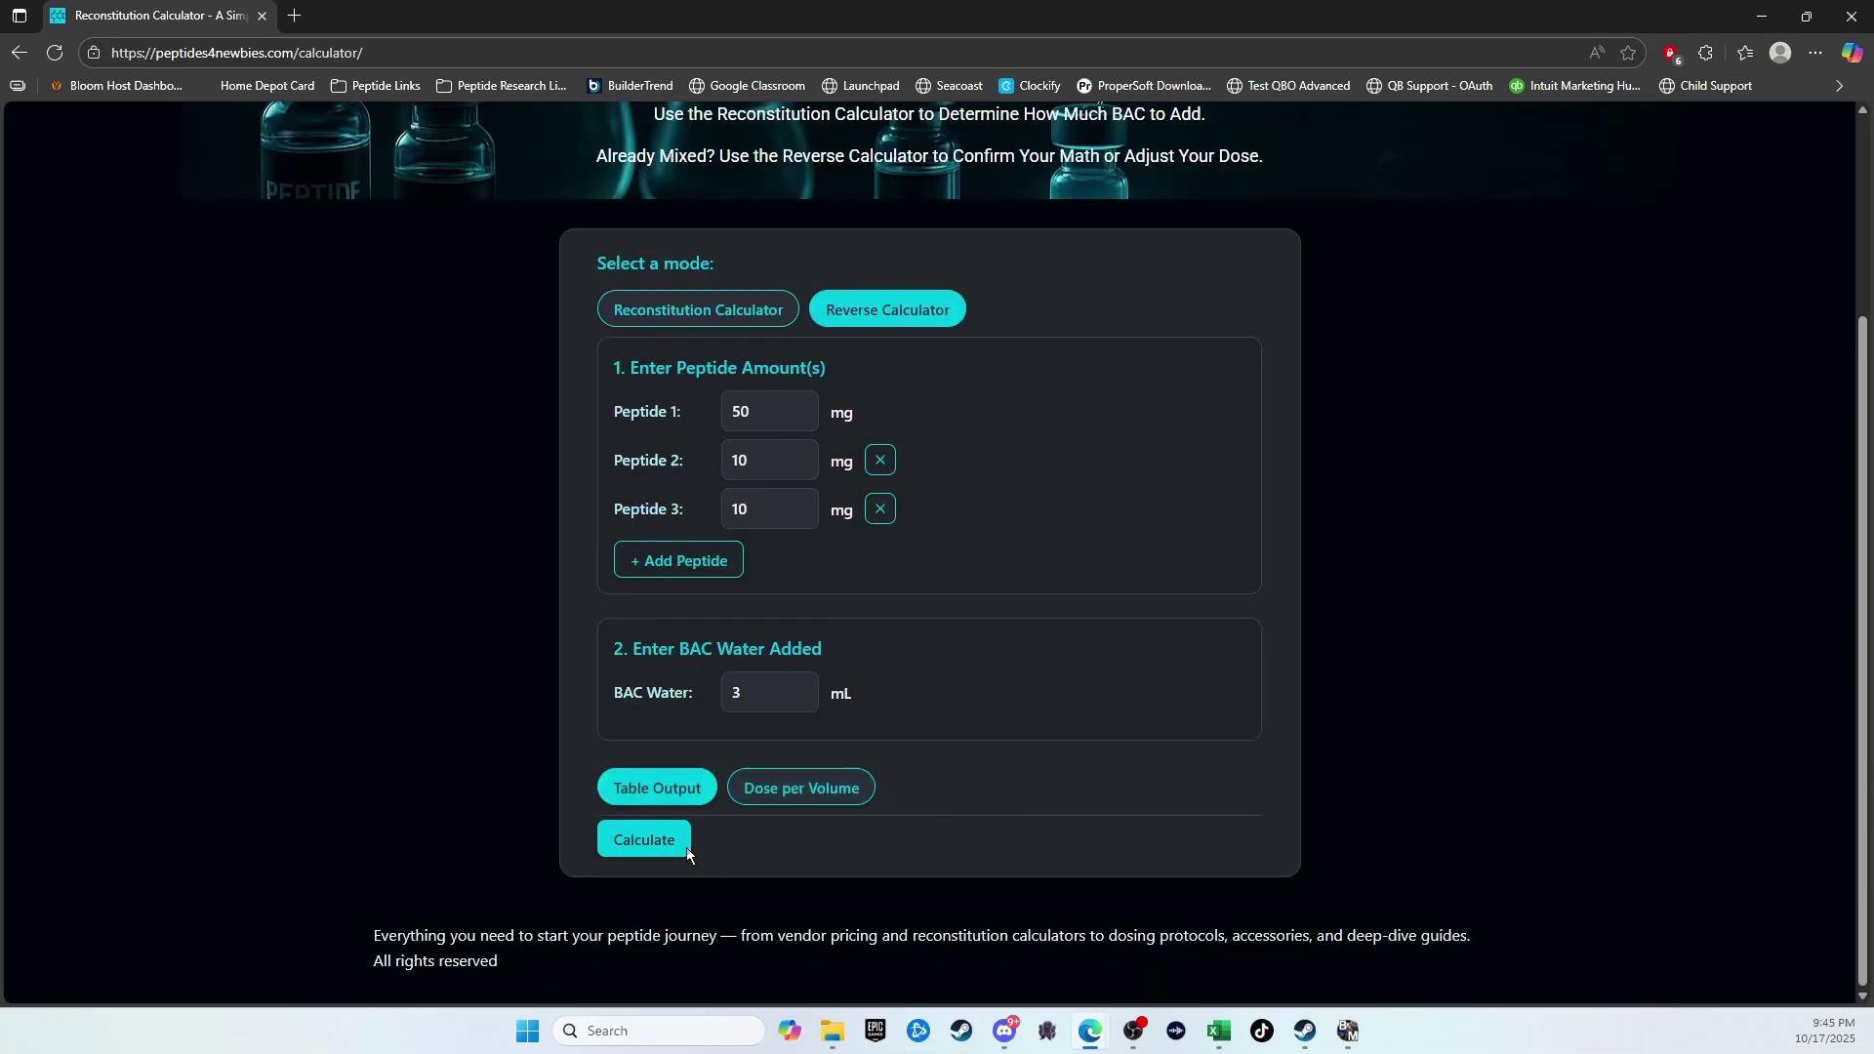
click(635, 836)
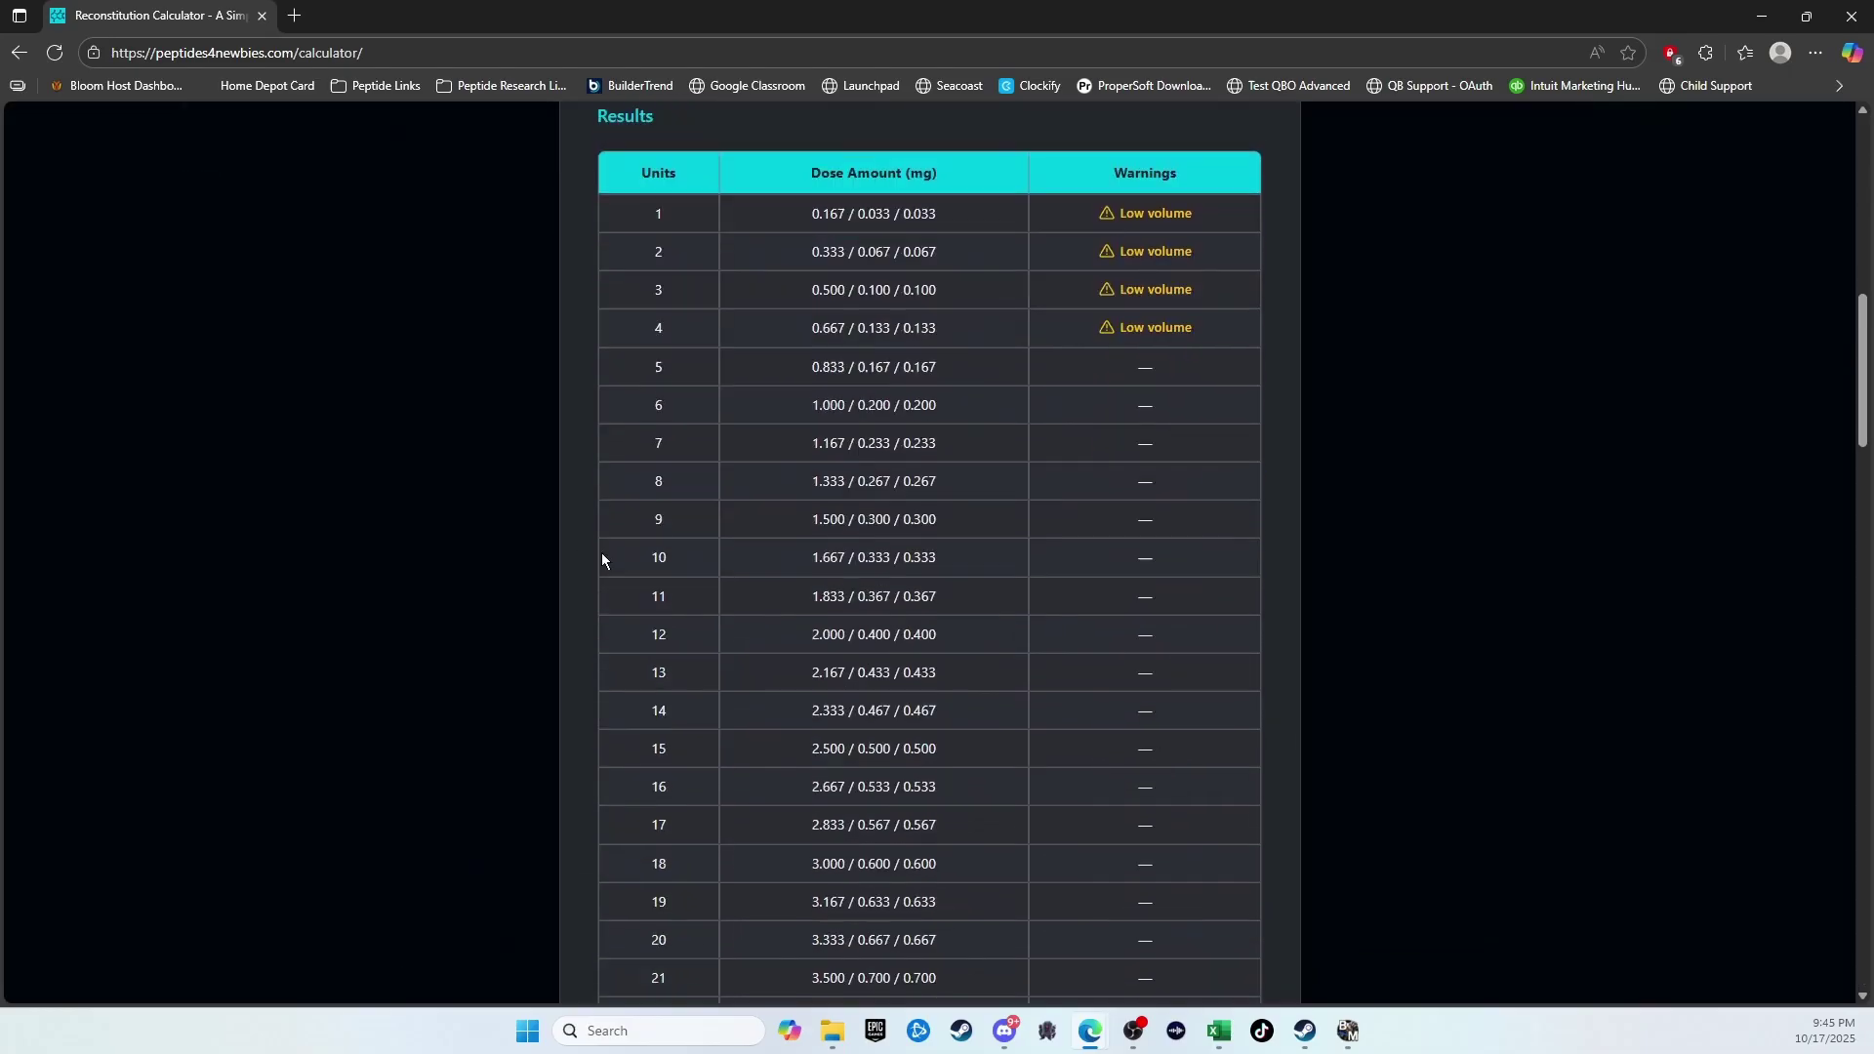
Step: Review the table's per-unit doses of 0.167, 0.033 and 0.033 mg
scroll(626, 443, up, 2)
drag(810, 409, 964, 419)
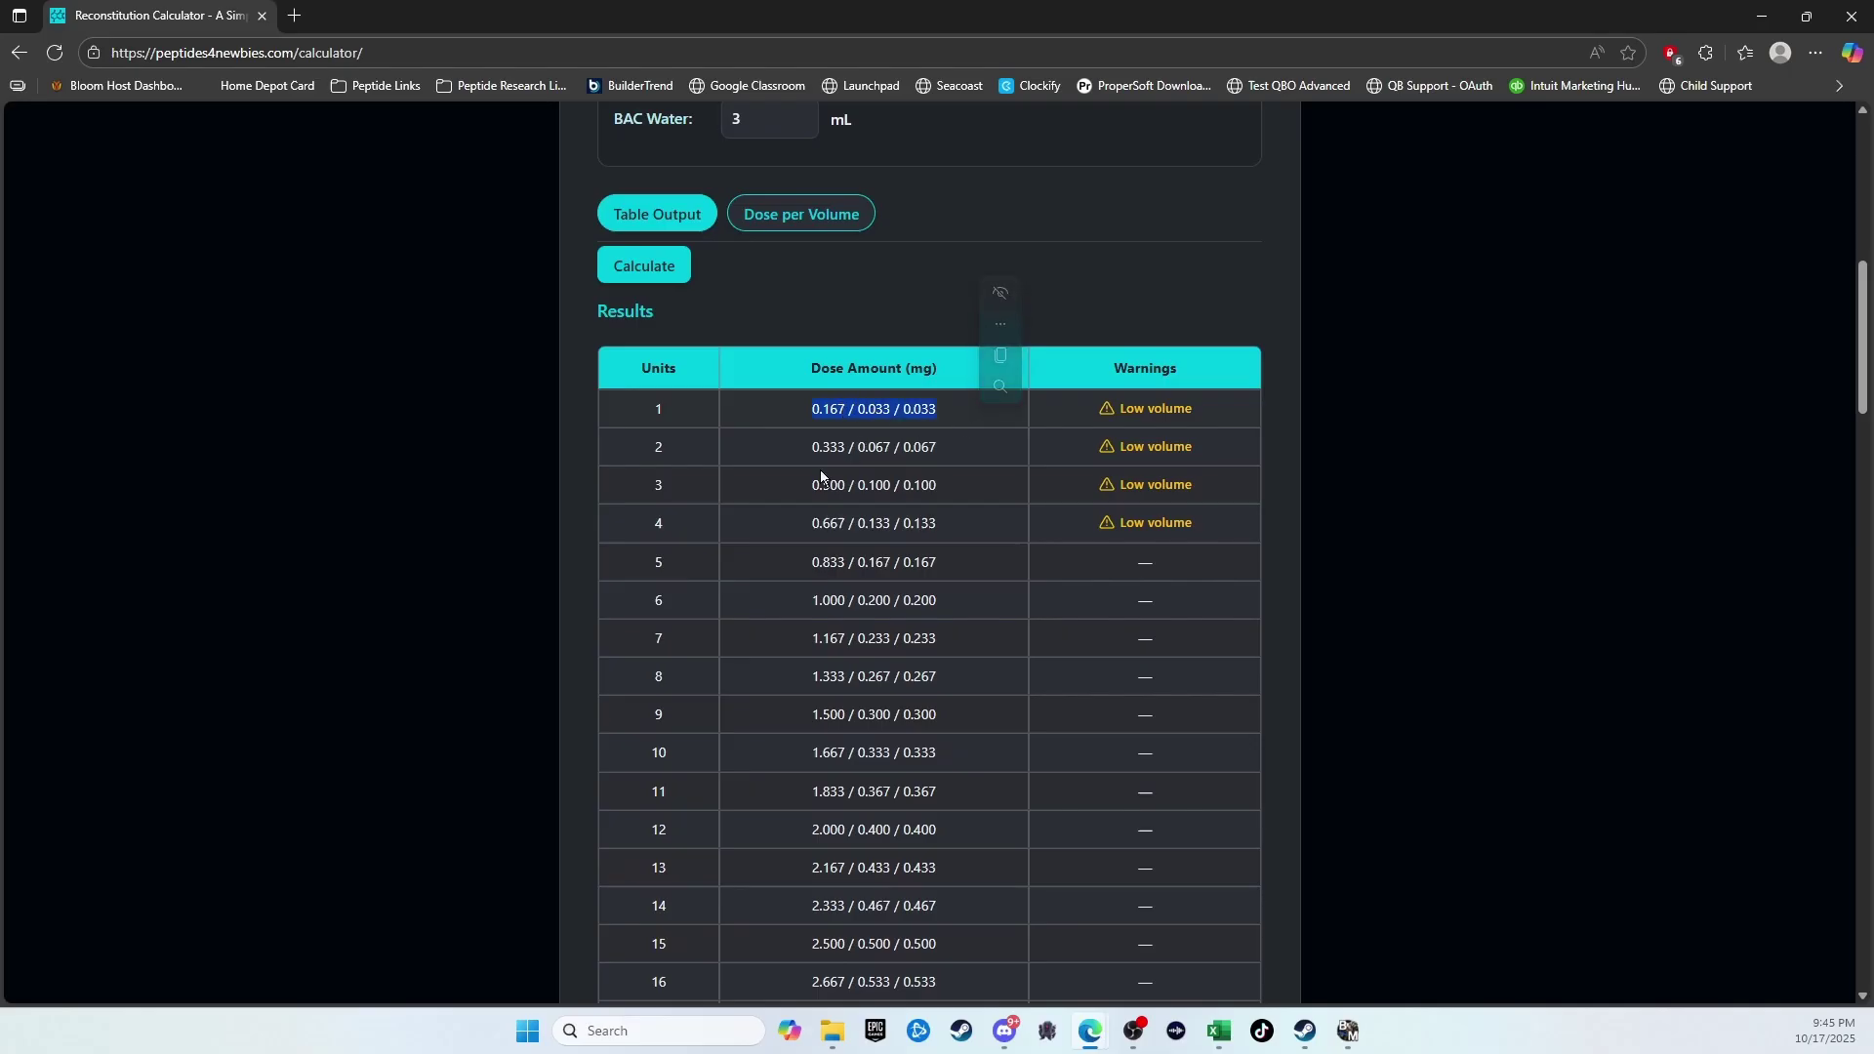
scroll(804, 683, down, 6)
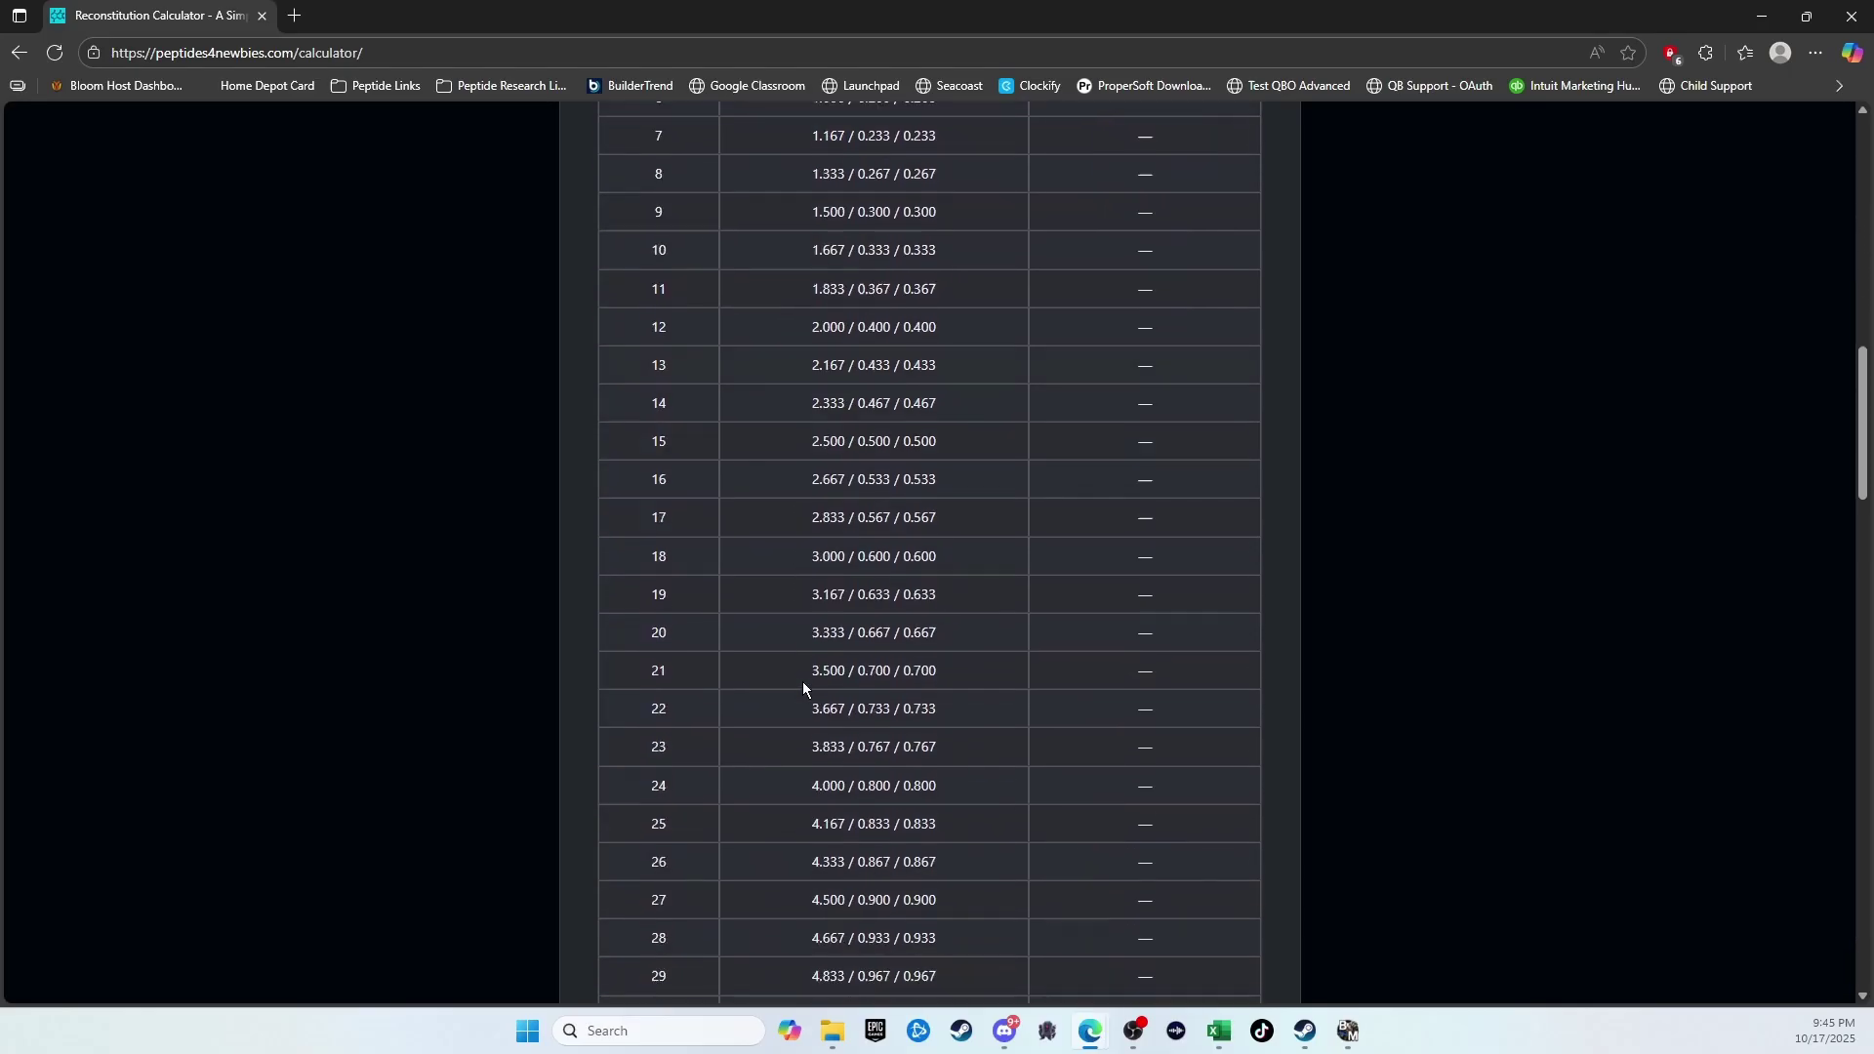
scroll(806, 673, up, 8)
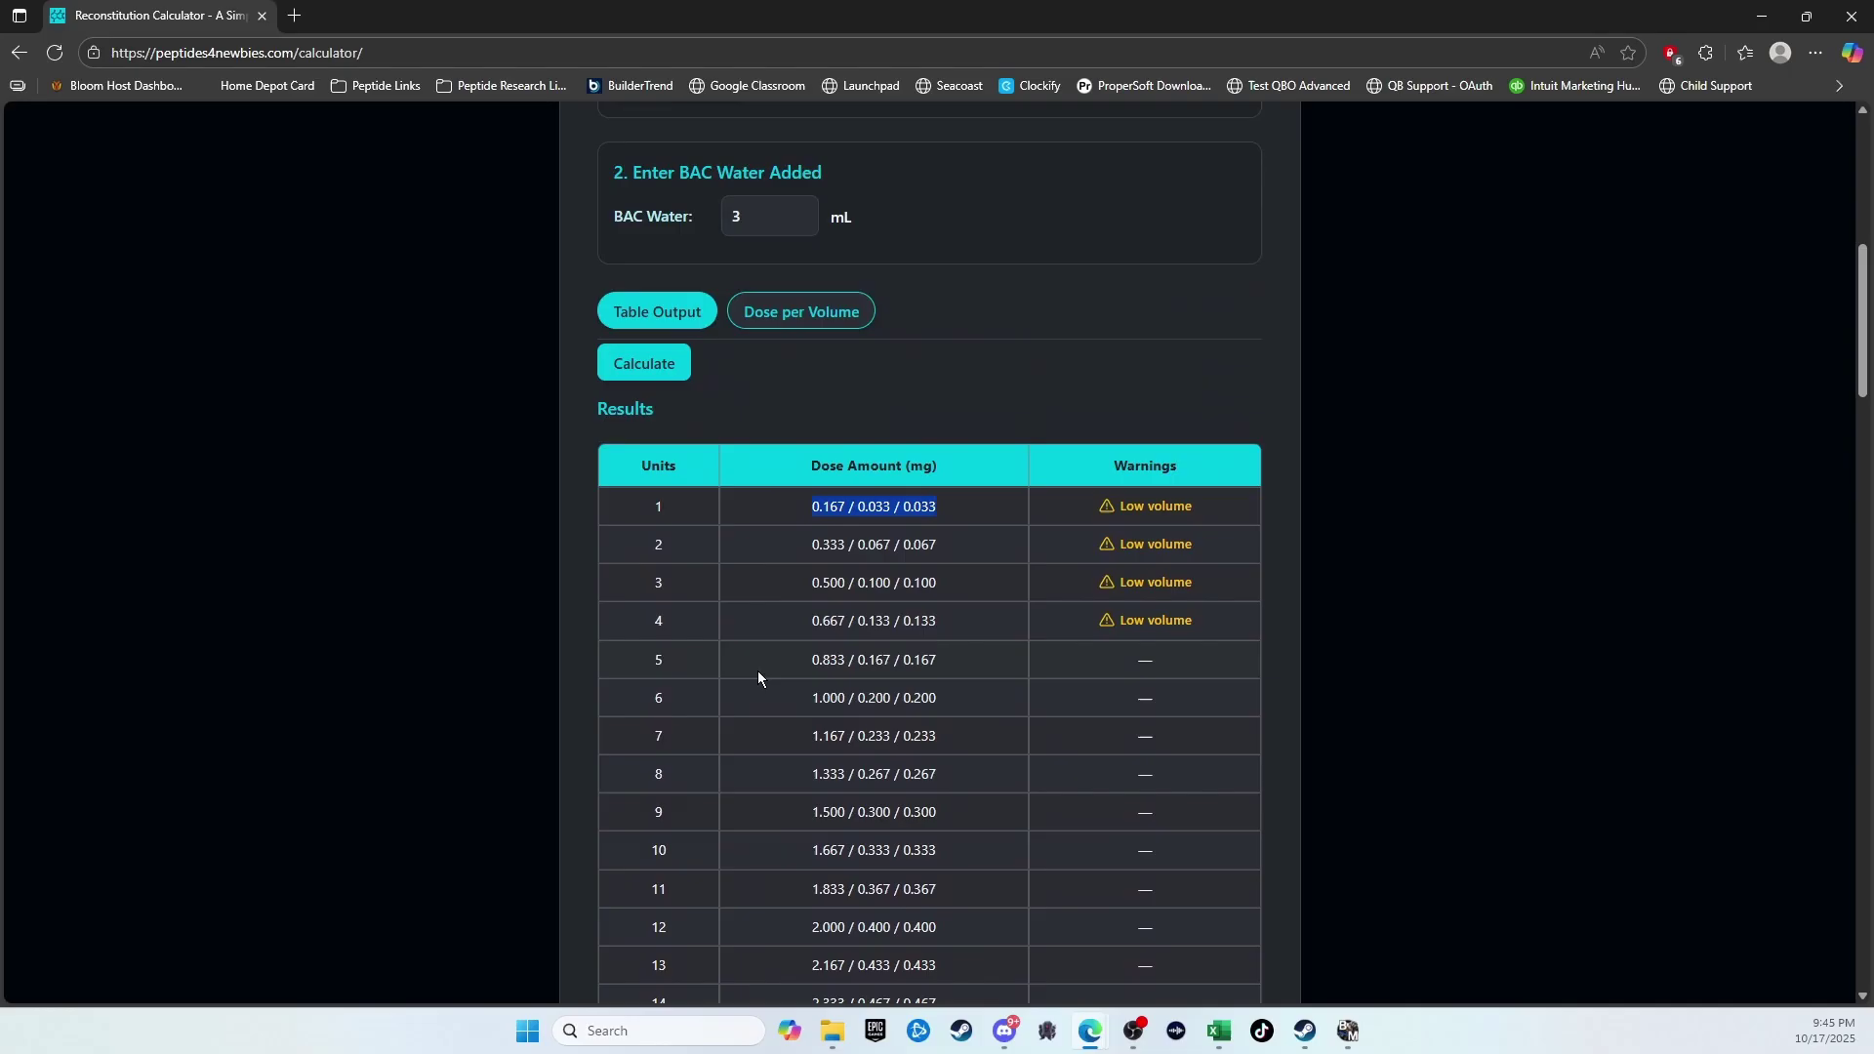
click(811, 703)
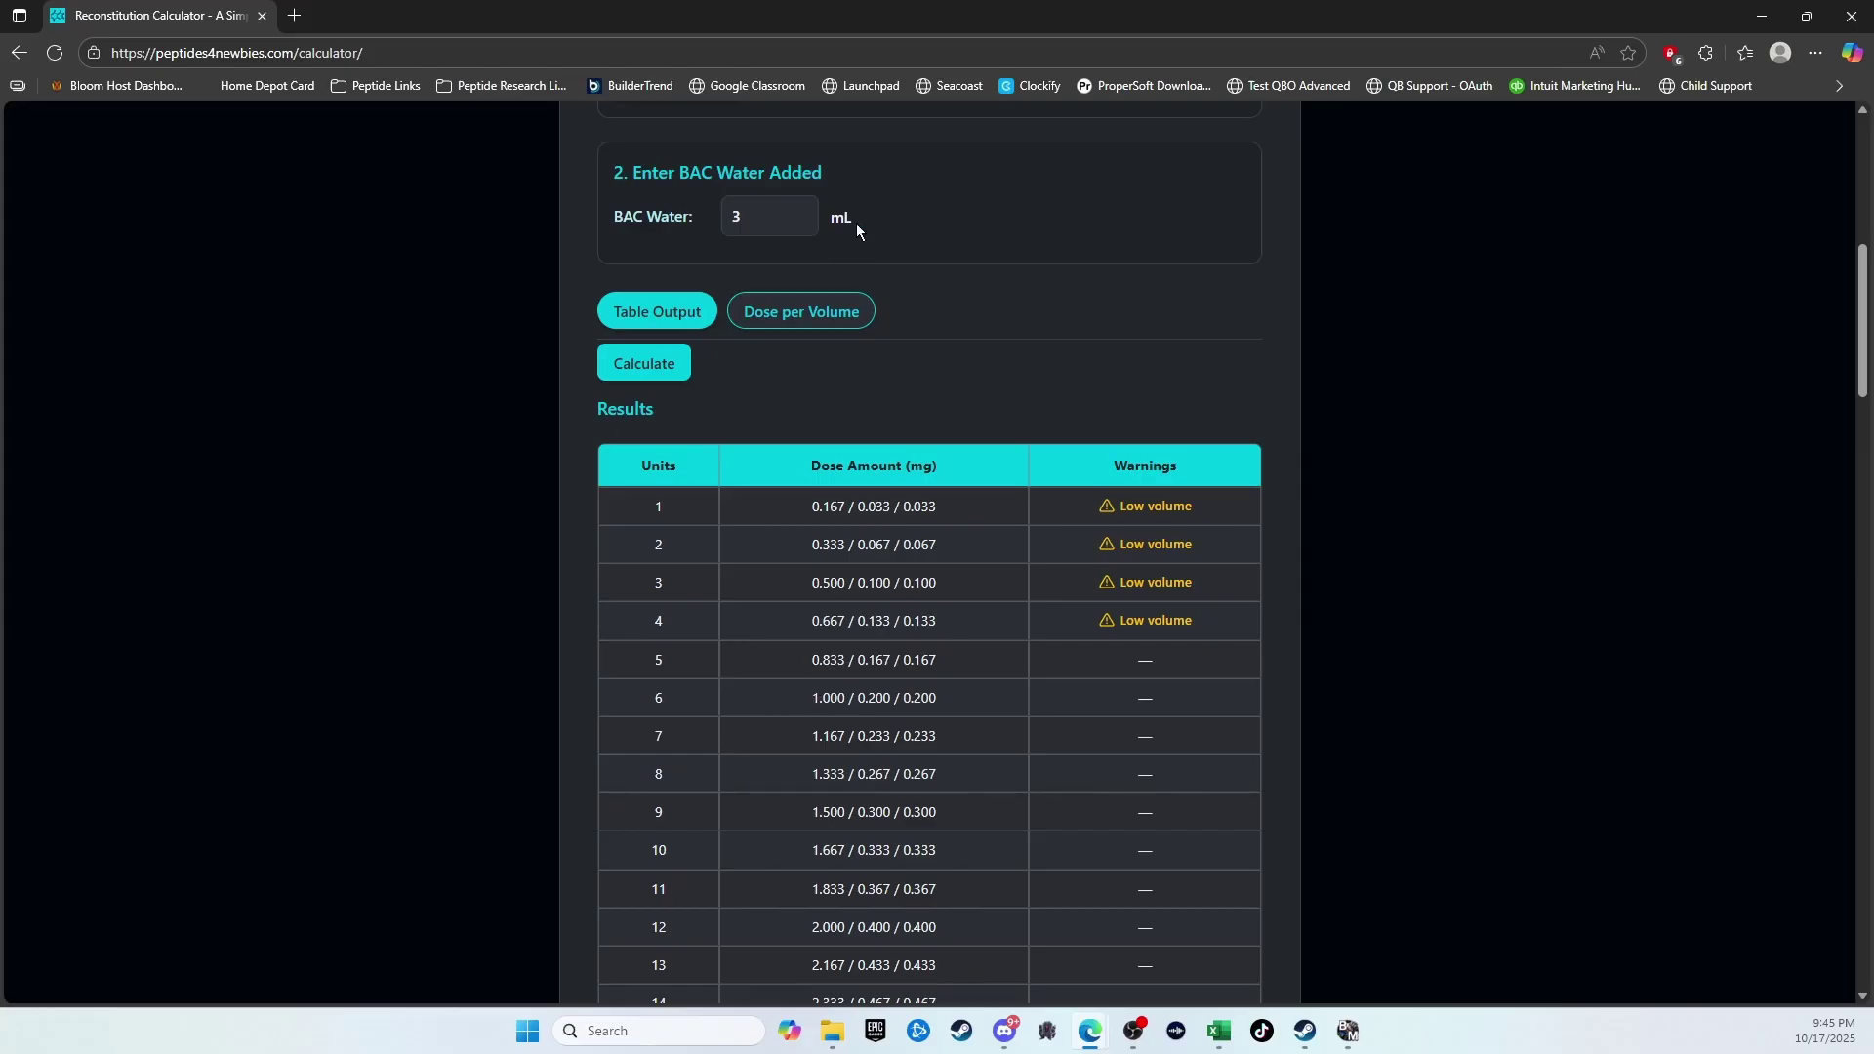
scroll(855, 488, up, 7)
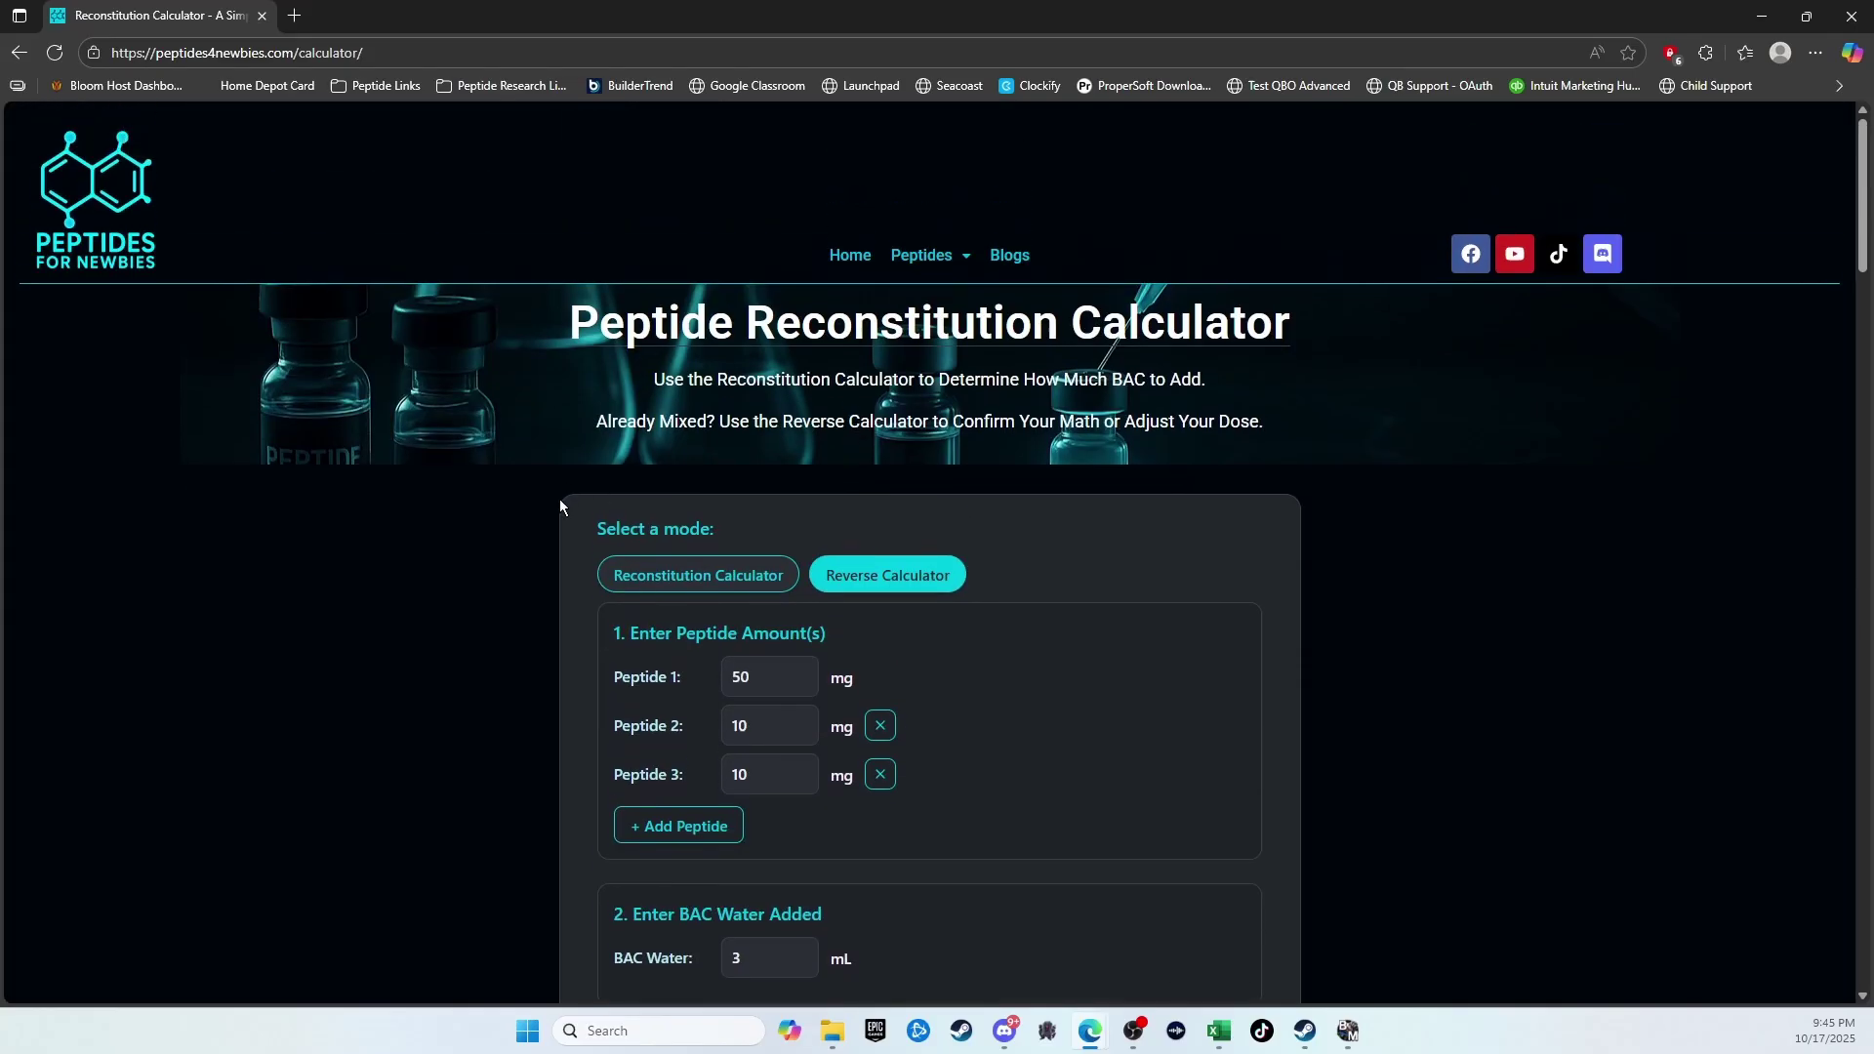
scroll(560, 500, down, 5)
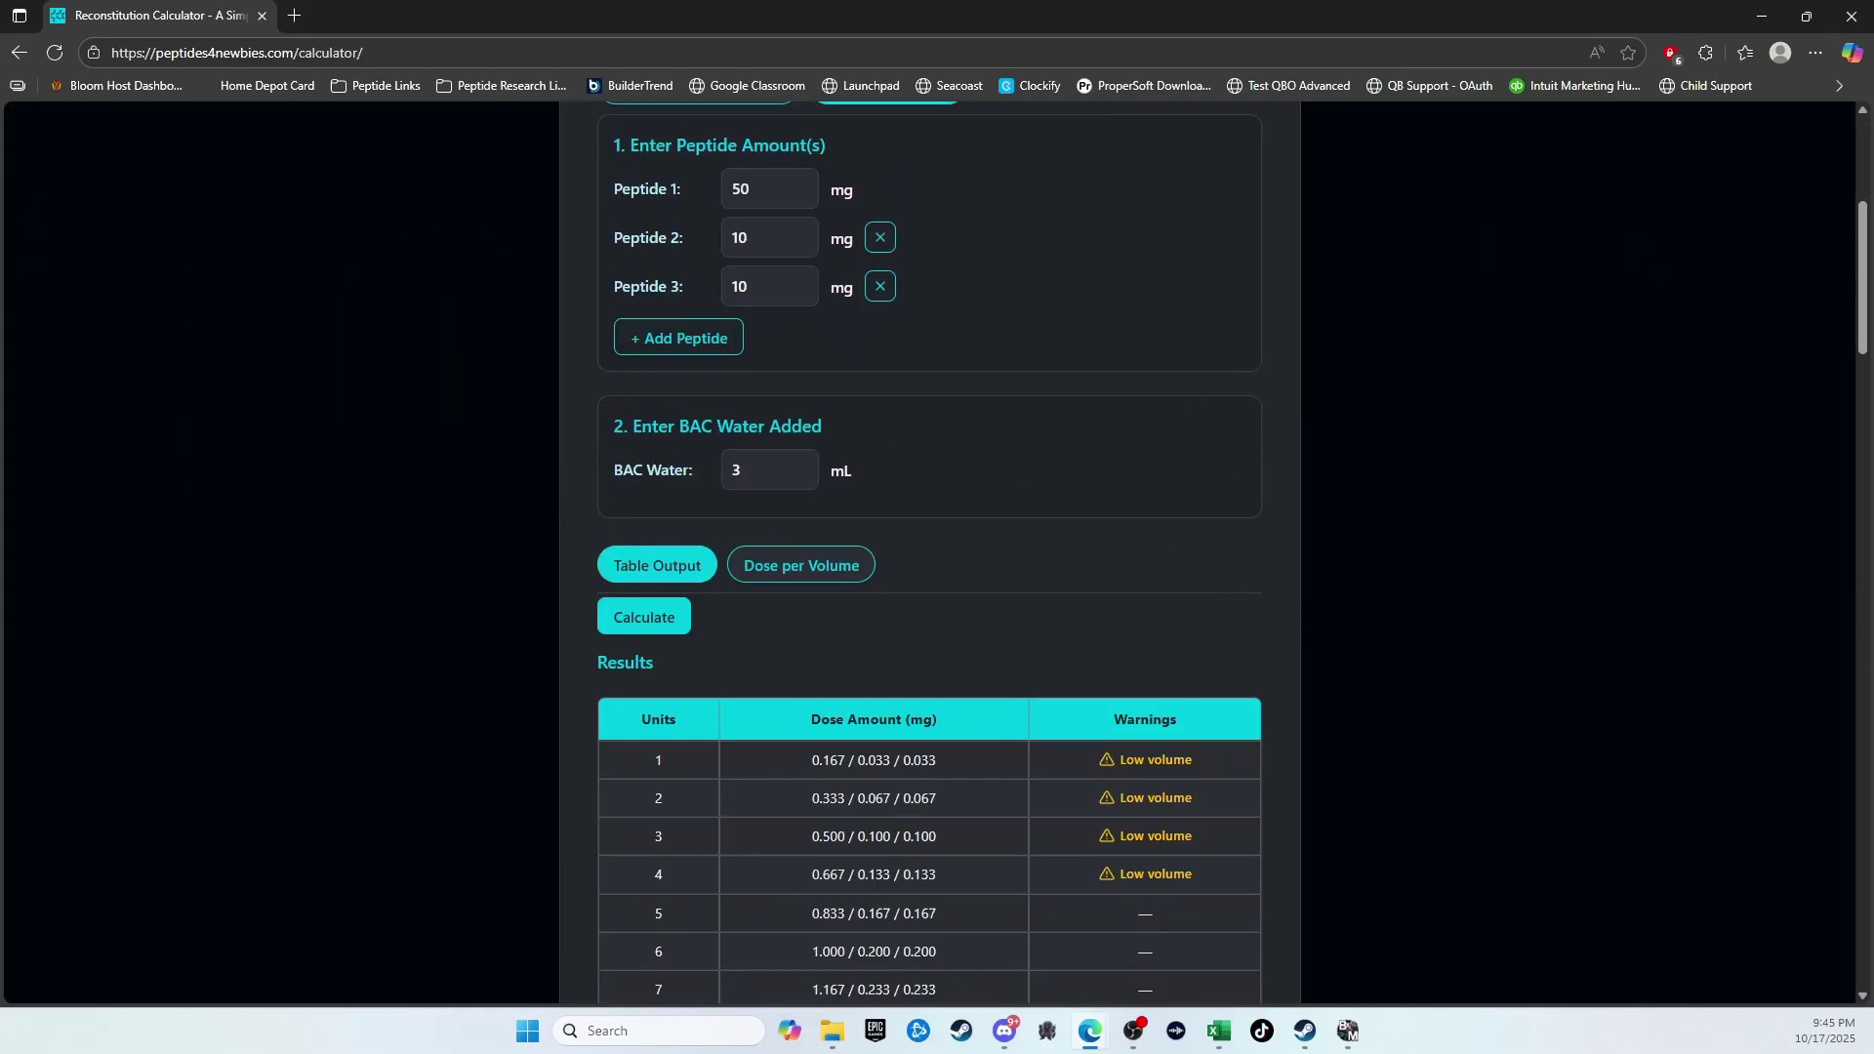